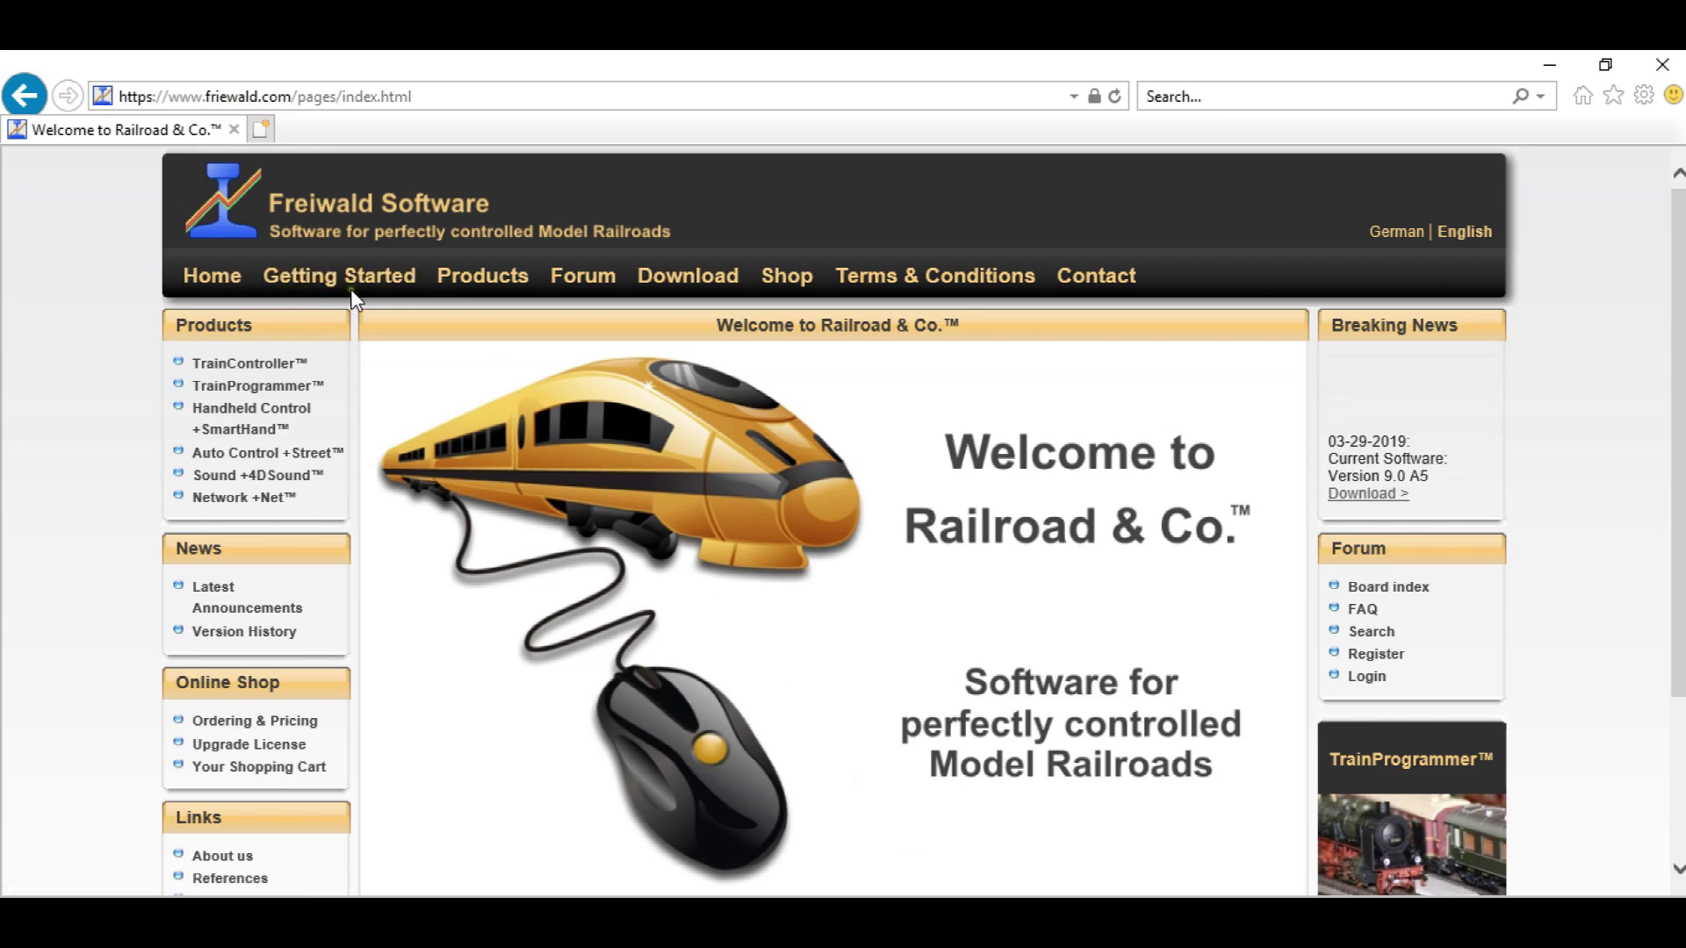
# - Open the Model Railroad Computer Control page from the Freiwald Software product overview
pyautogui.click(468, 276)
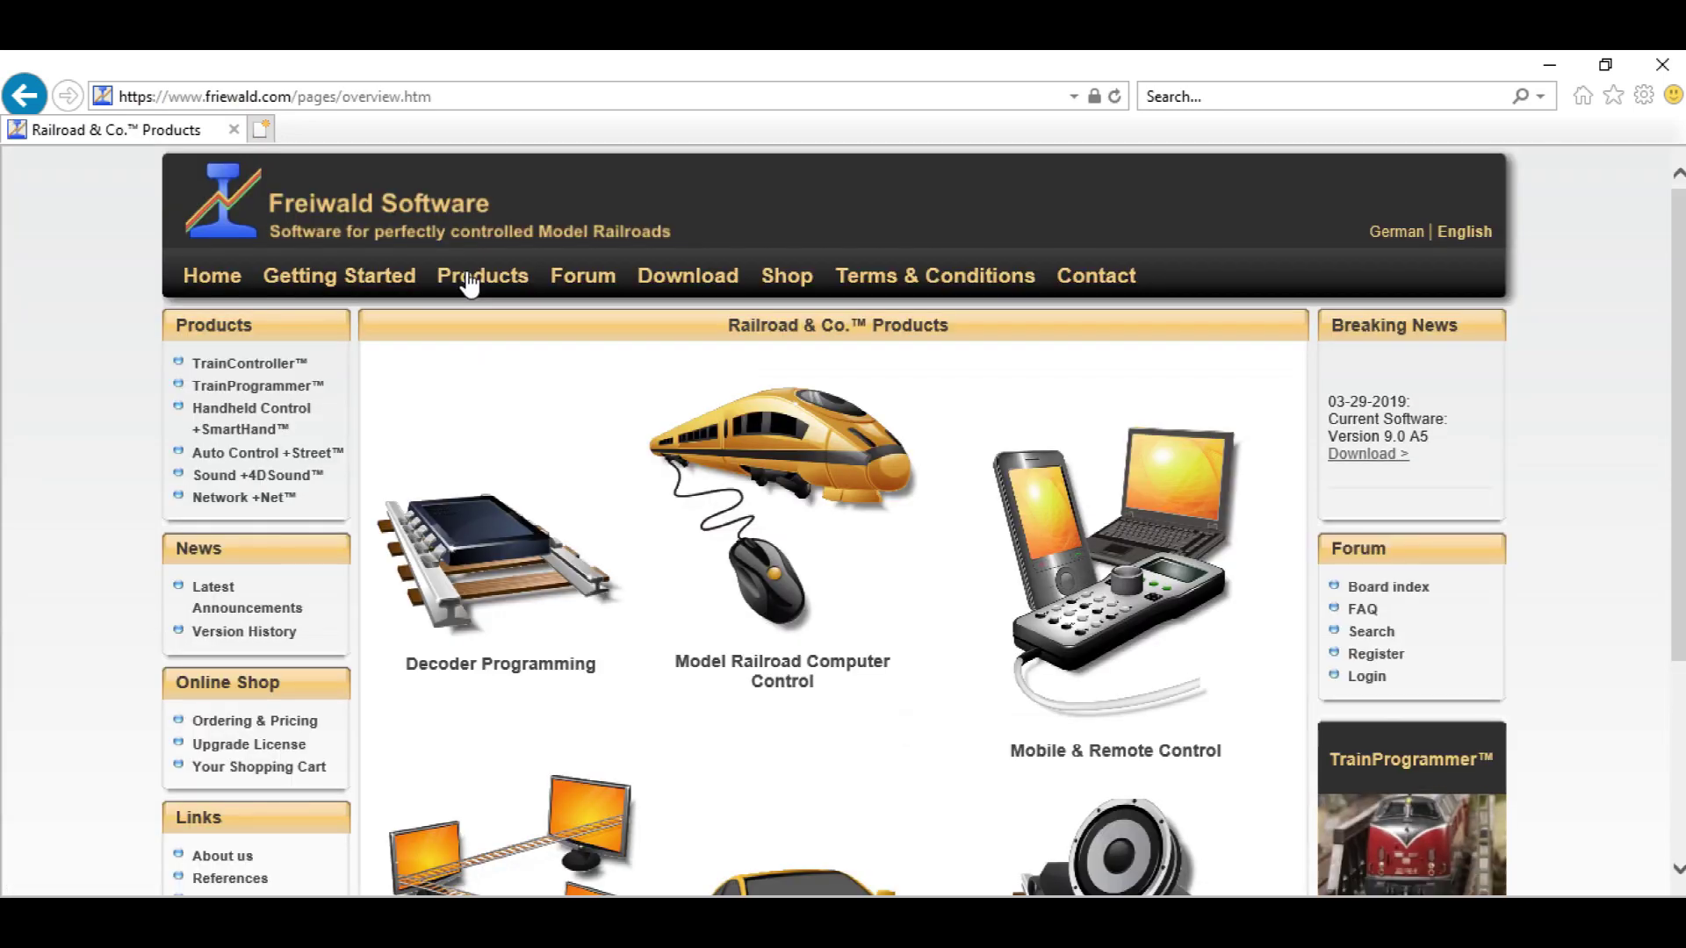
pyautogui.scroll(-2, 469, 283)
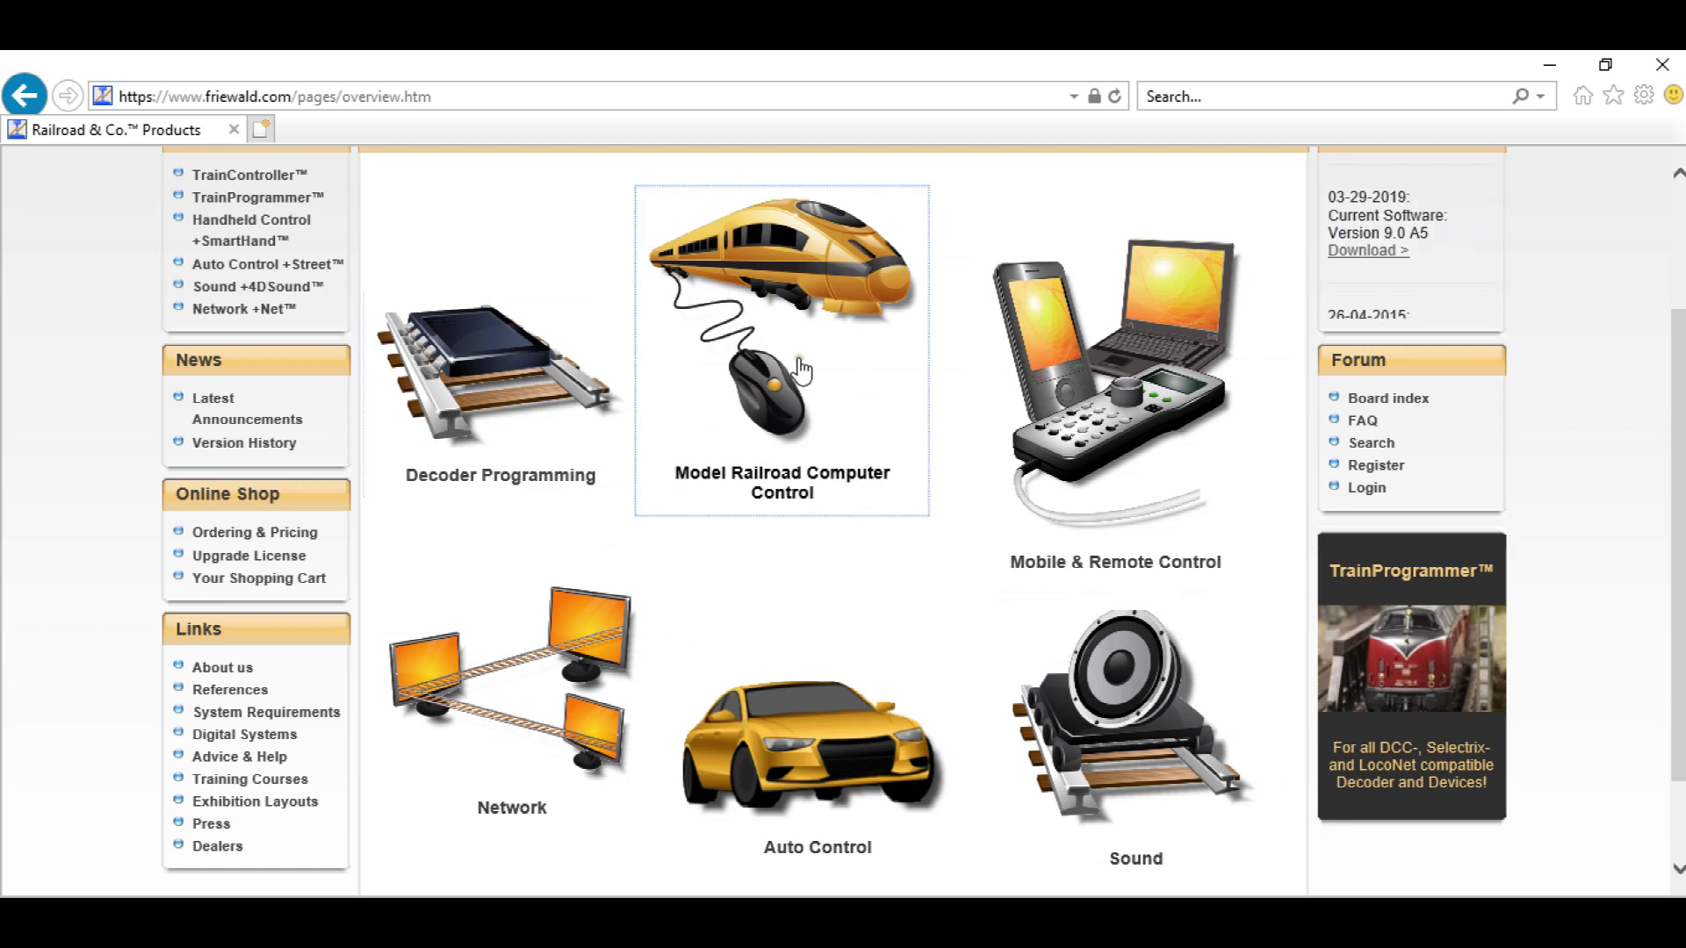
pyautogui.click(770, 376)
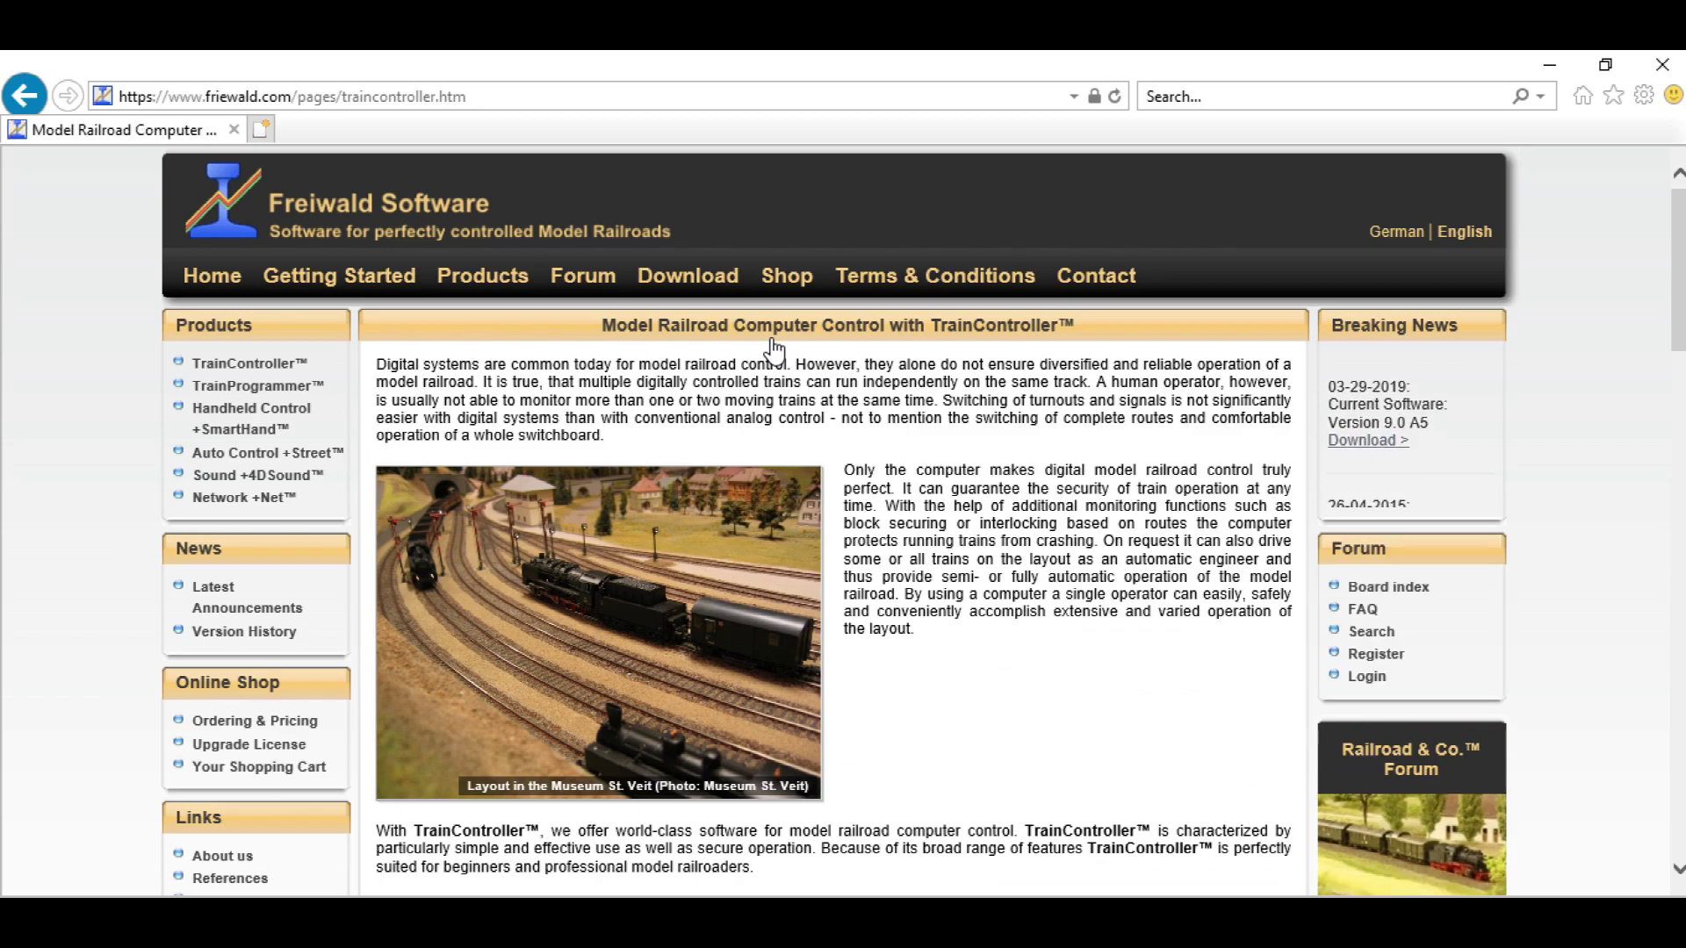
# - Review the TrainController variants and key benefits, and open the product page for TrainController Gold
pyautogui.scroll(-2, 773, 349)
pyautogui.scroll(-7, 773, 349)
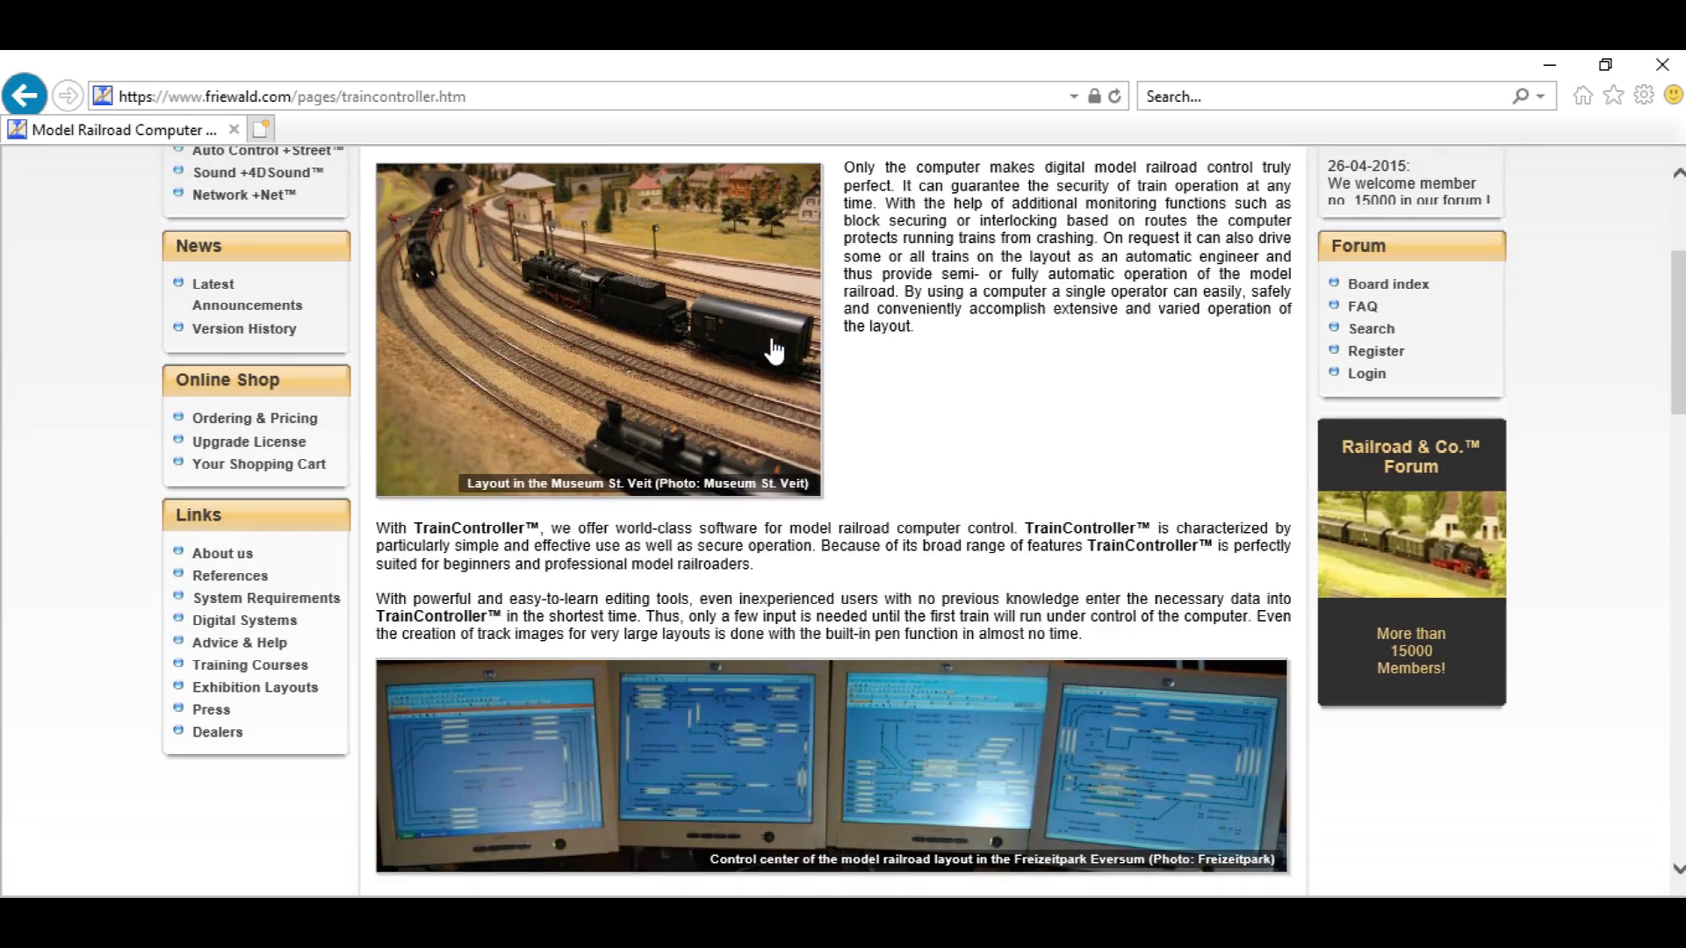
pyautogui.scroll(-5, 772, 349)
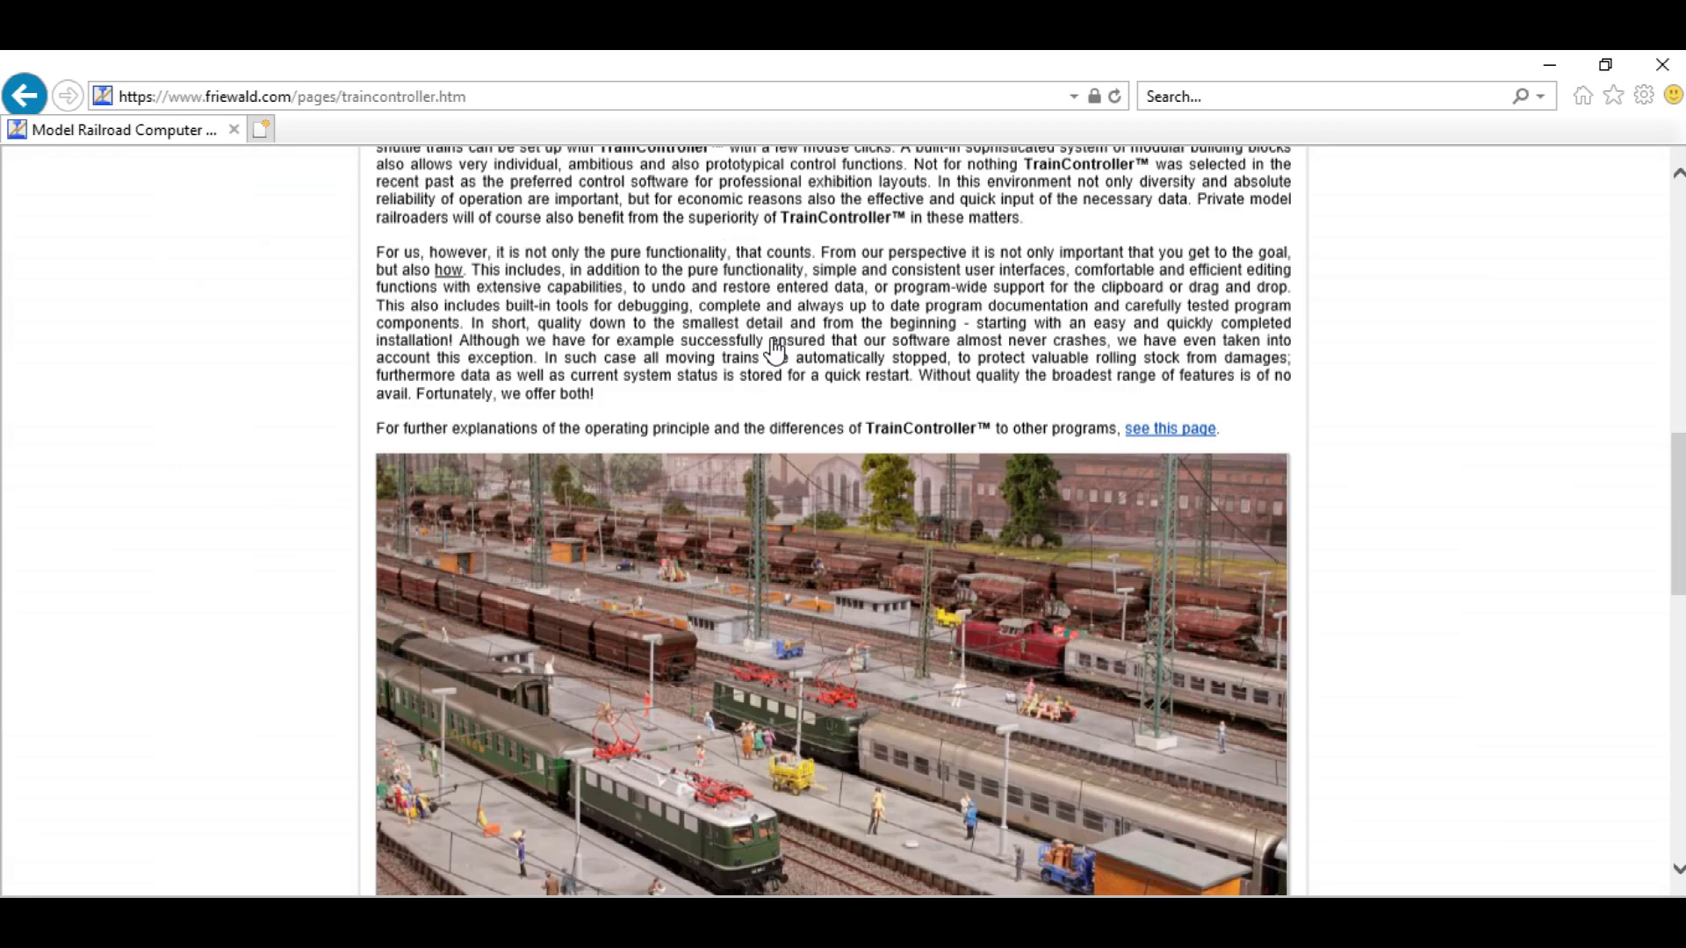
pyautogui.scroll(-5, 772, 349)
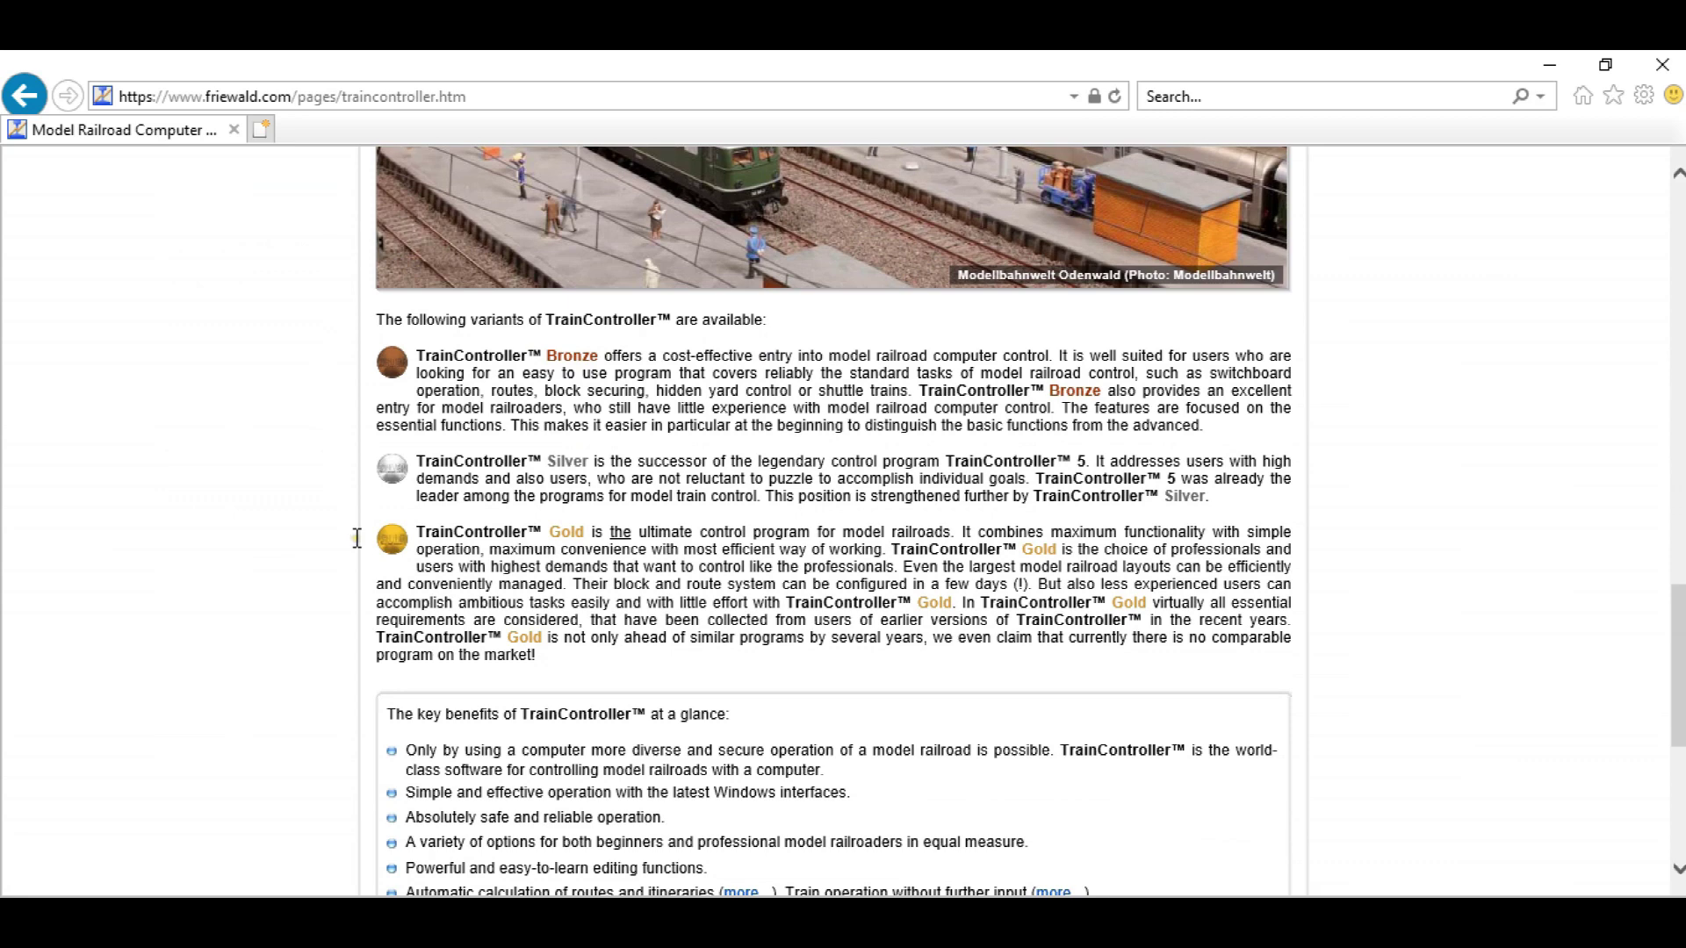
pyautogui.scroll(-3, 357, 537)
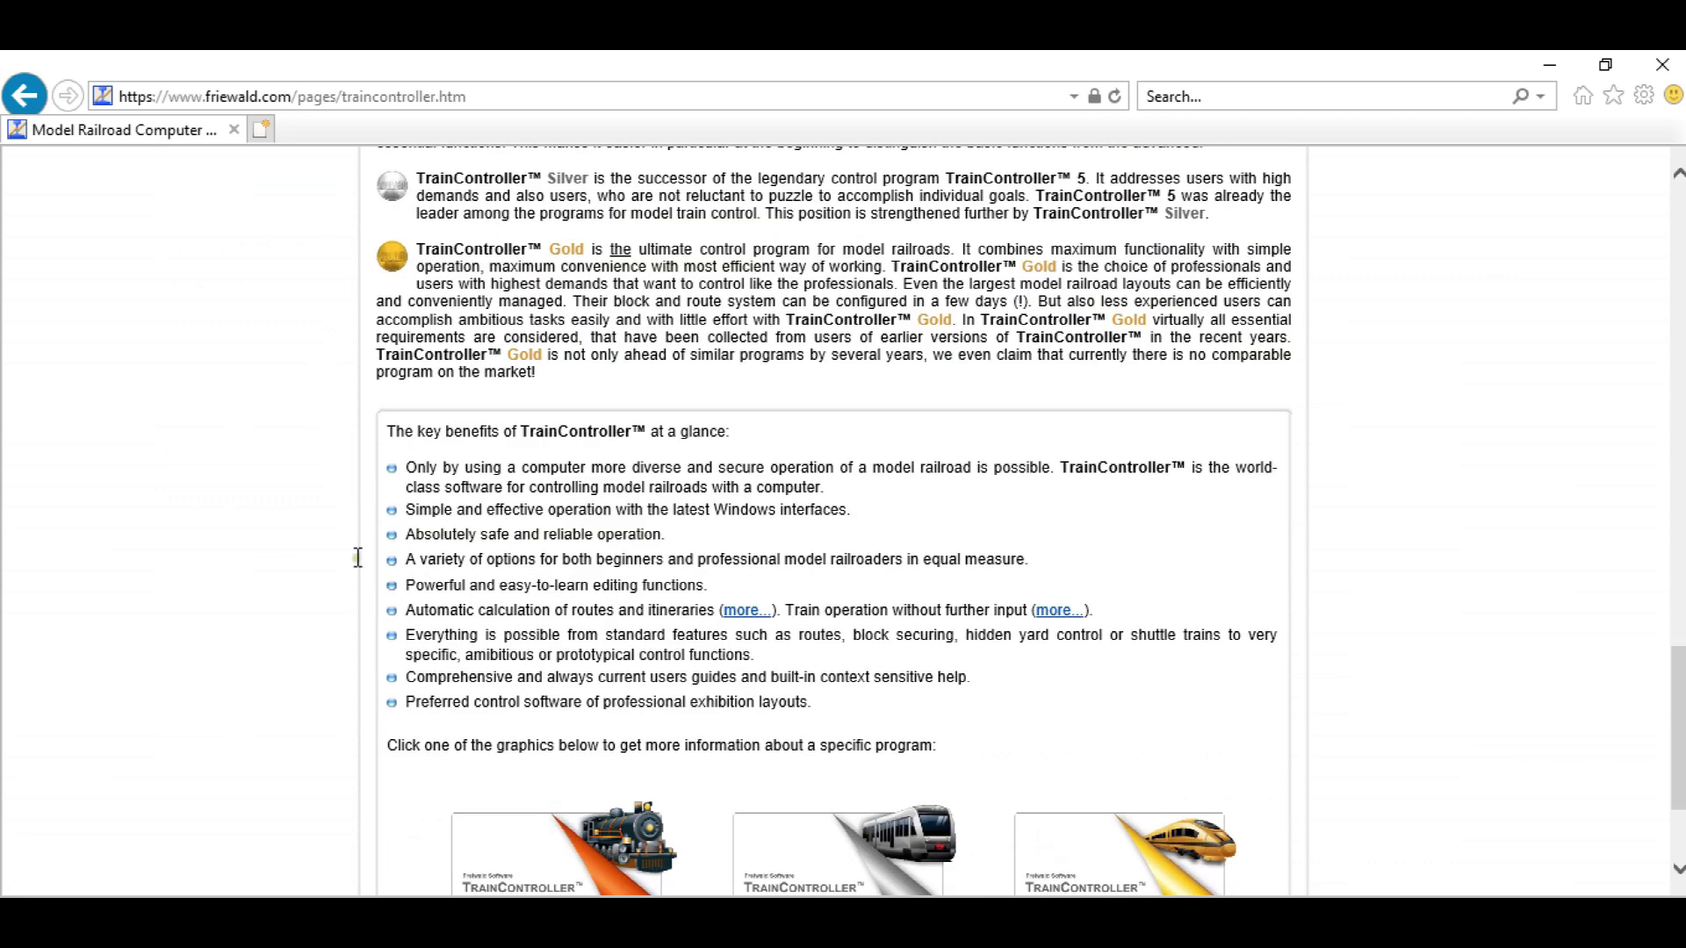
pyautogui.scroll(-3, 347, 718)
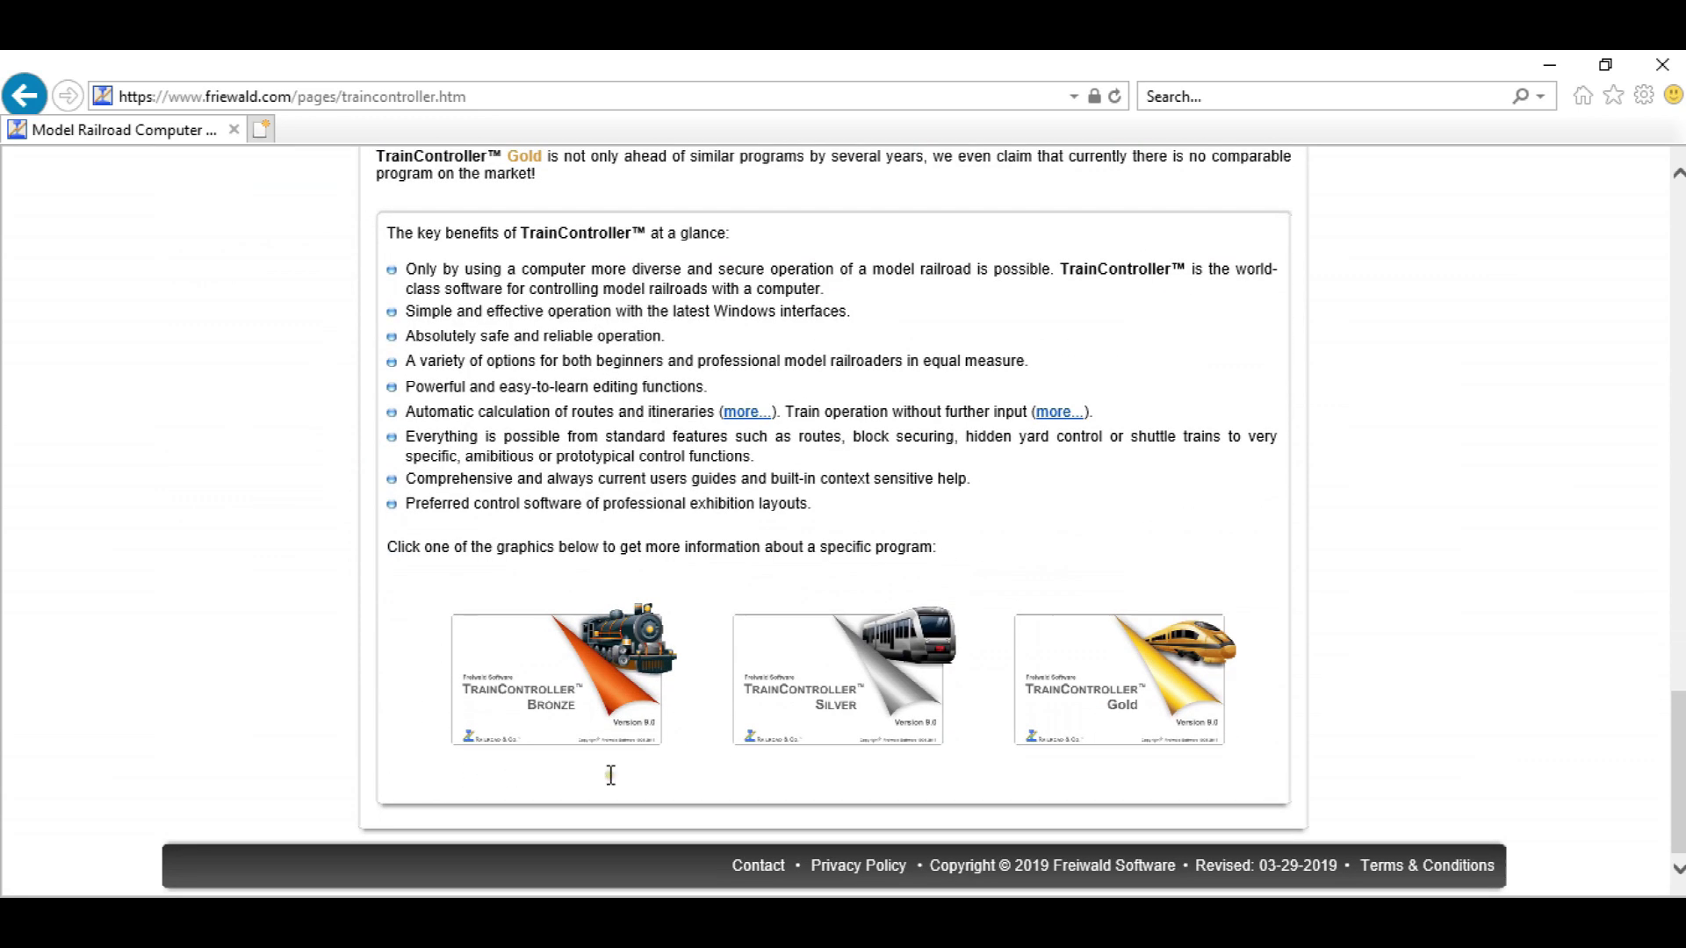
pyautogui.click(963, 770)
pyautogui.click(1054, 770)
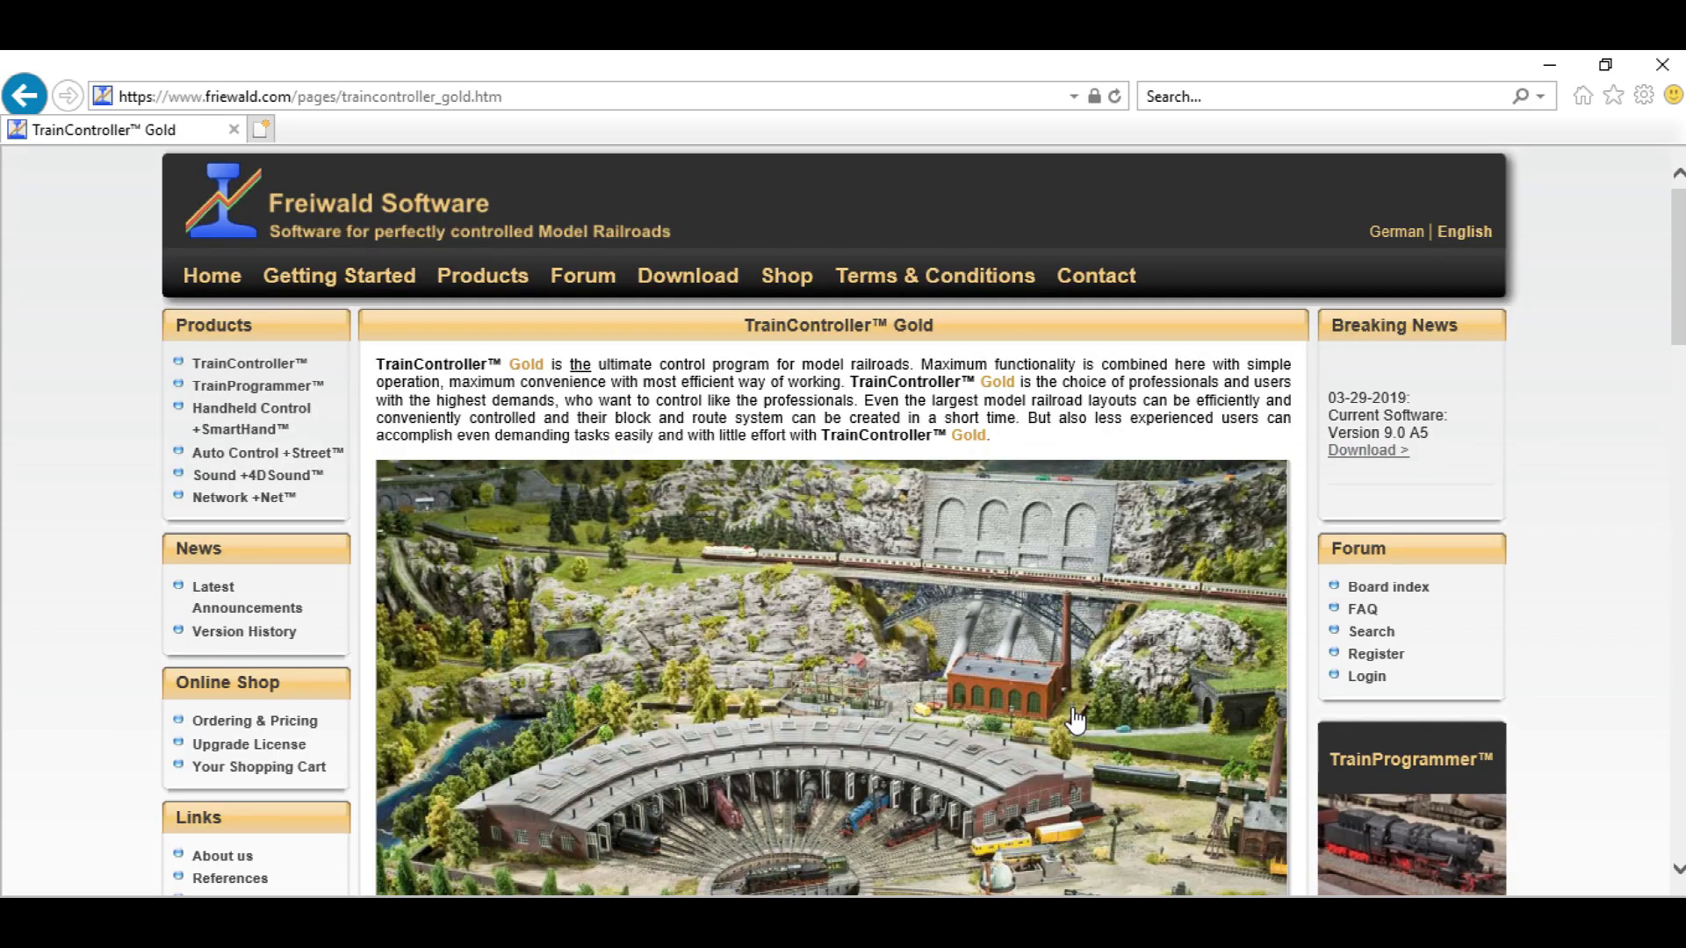
# - Go to the download area of the TrainController Gold page and run the downloaded installer setup (1).exe
pyautogui.scroll(-2, 1075, 720)
pyautogui.scroll(-8, 1076, 720)
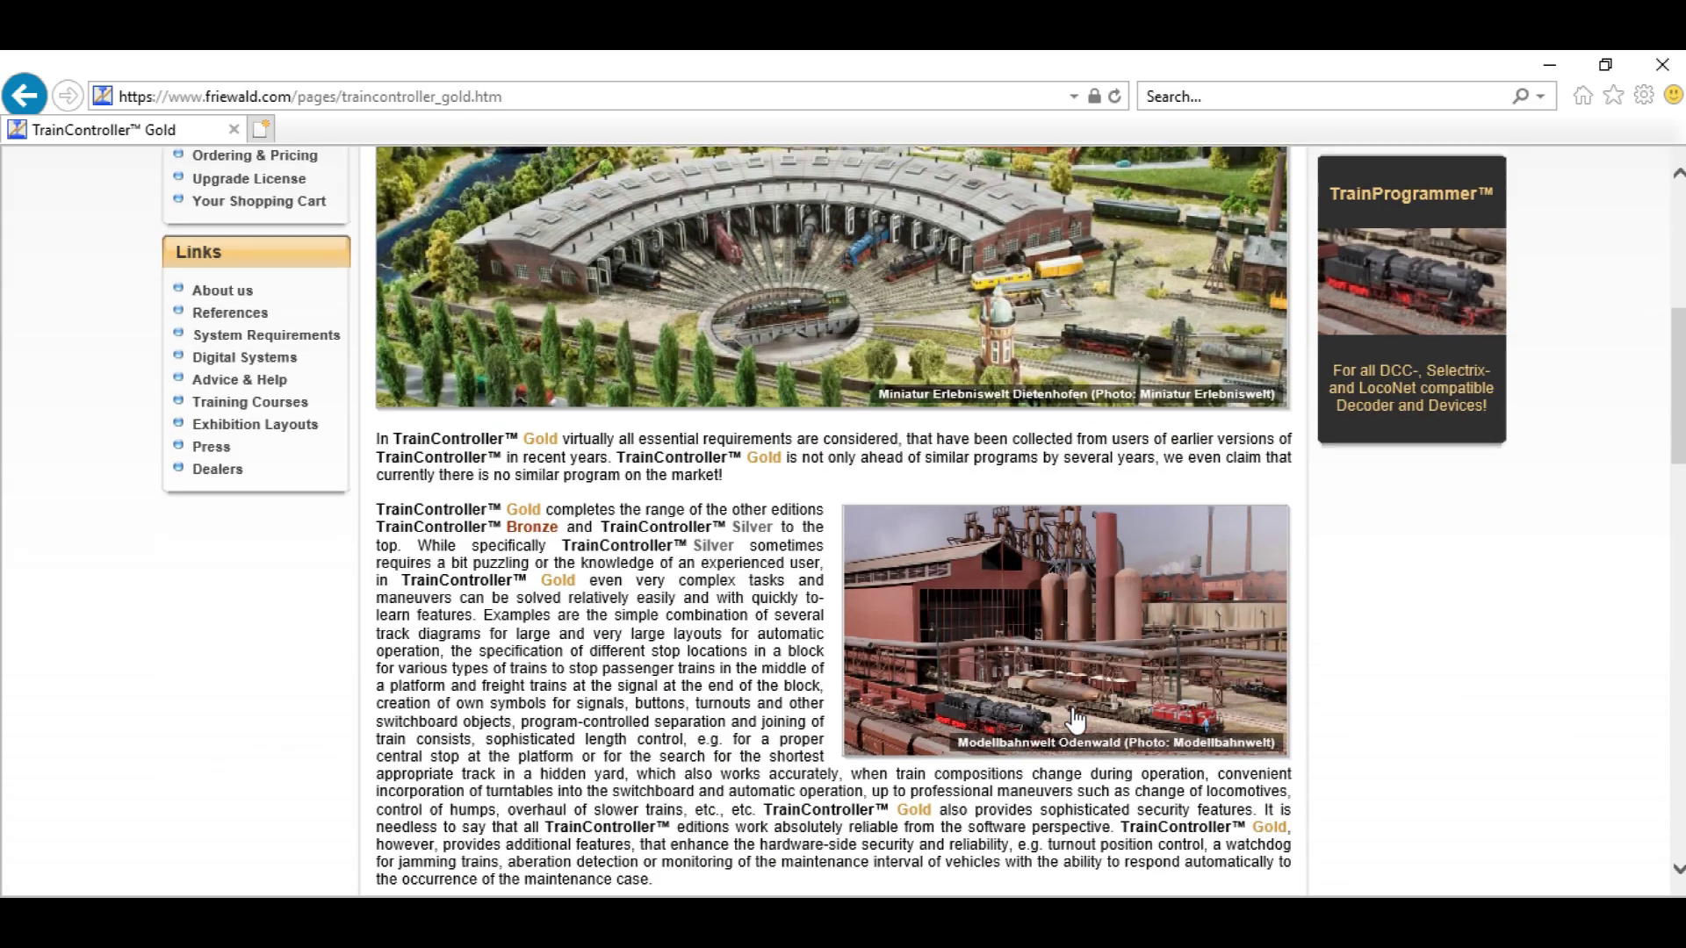
pyautogui.scroll(-5, 1075, 720)
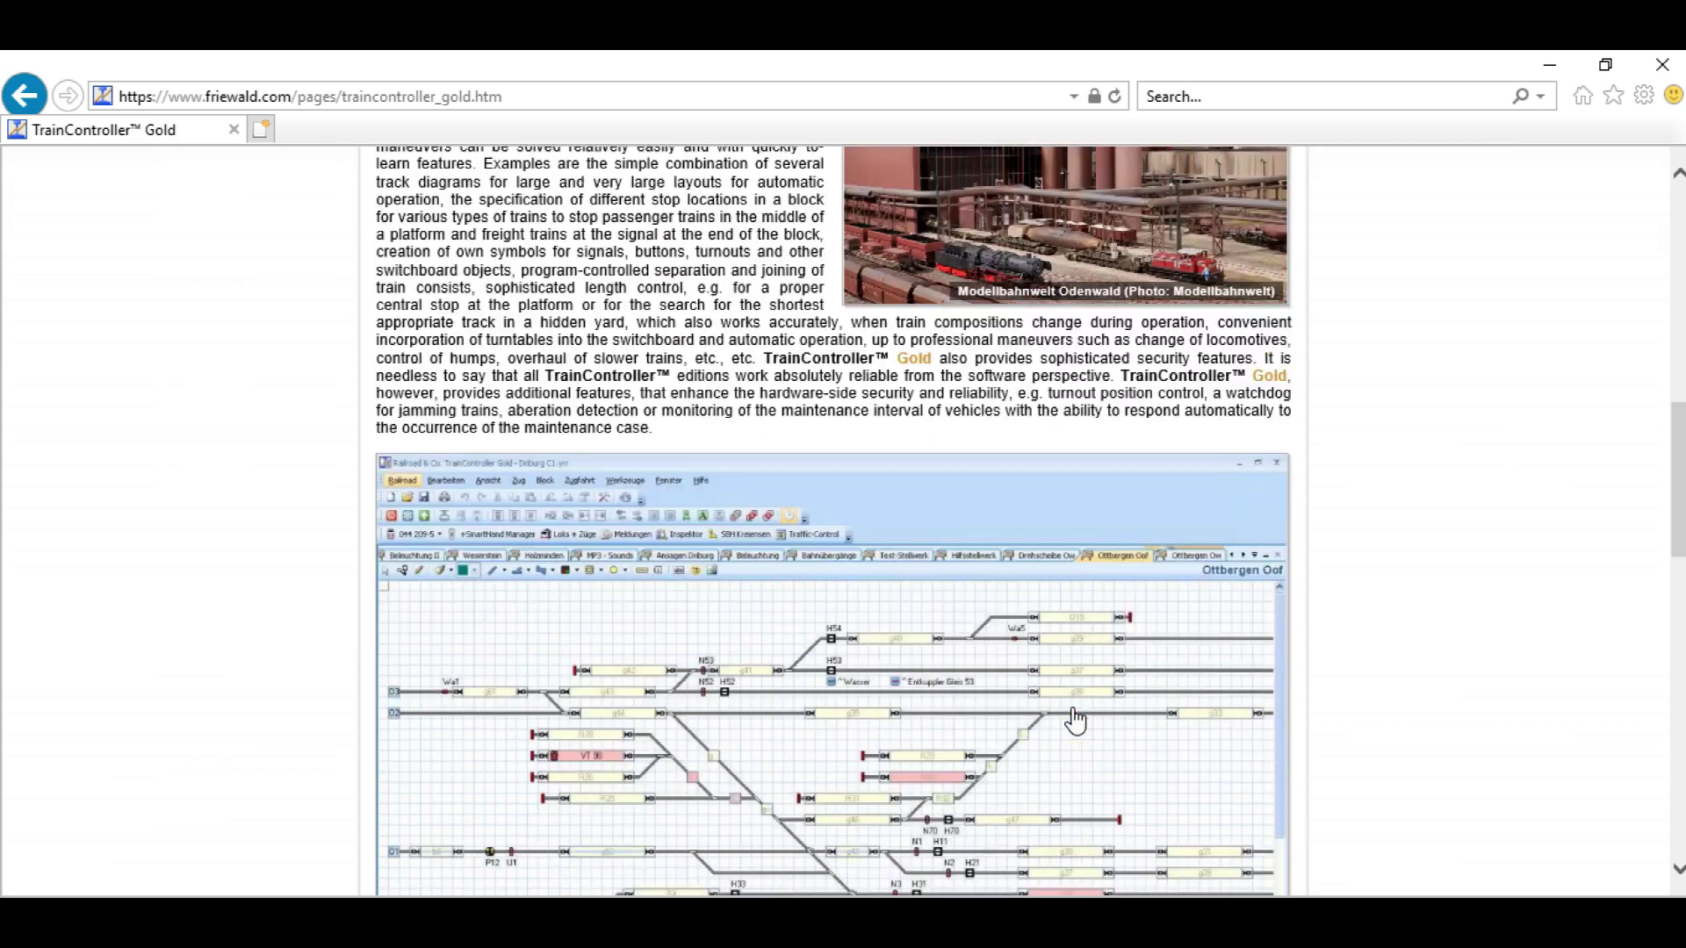
pyautogui.scroll(-6, 1075, 719)
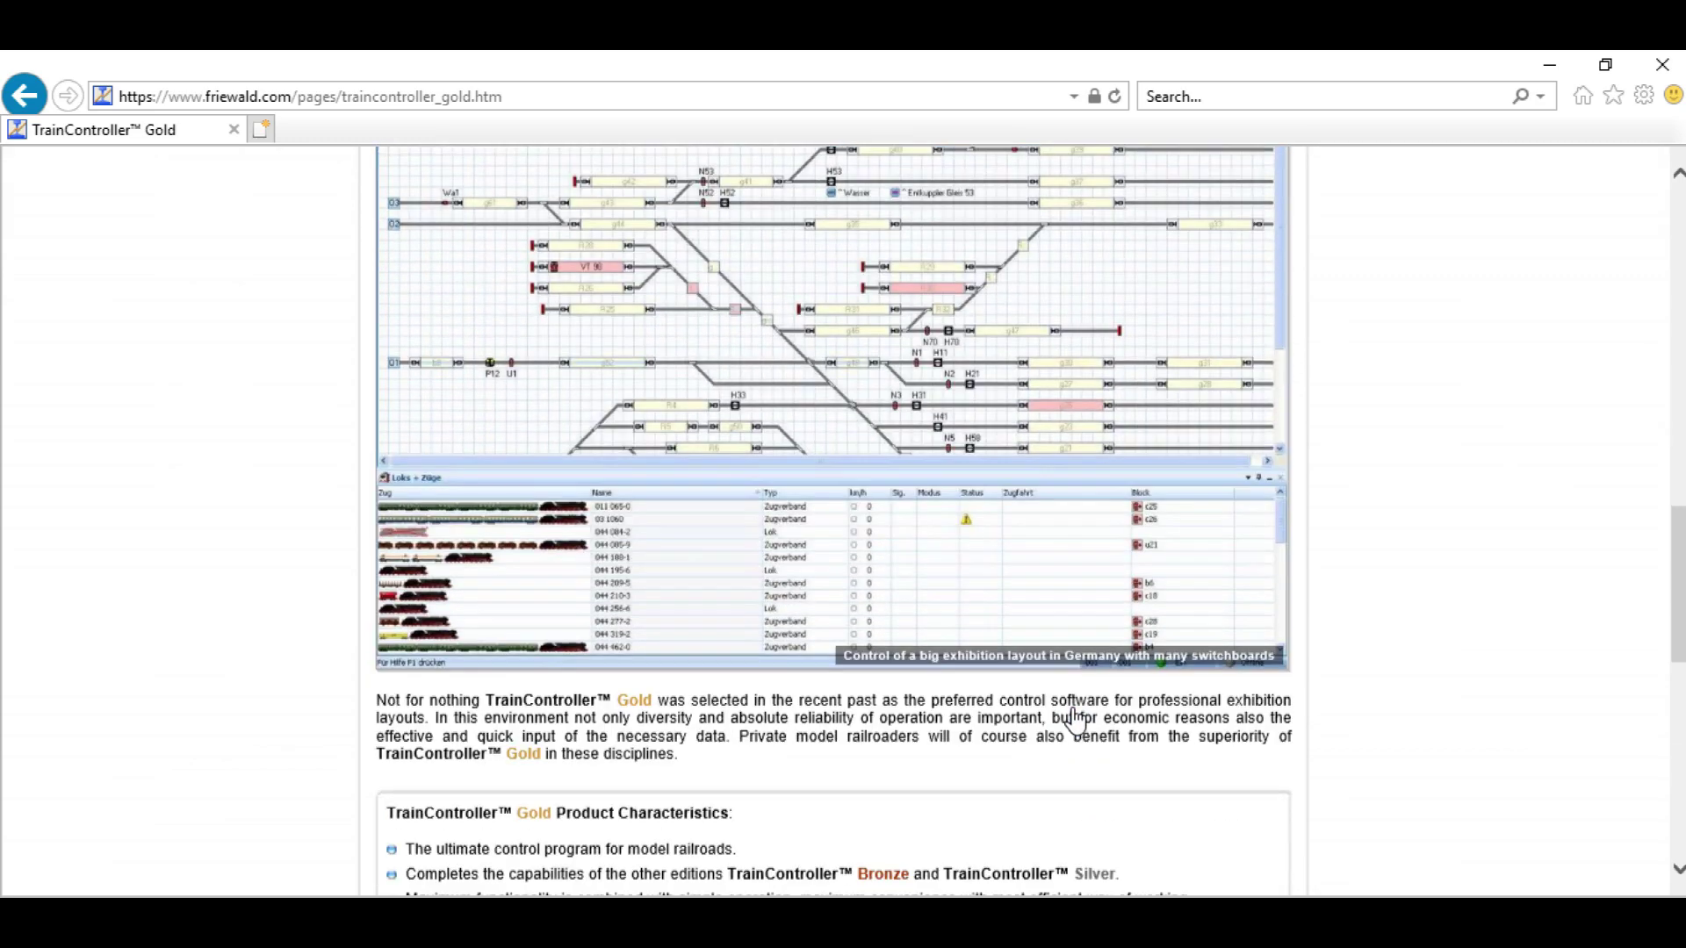
pyautogui.scroll(-3, 1076, 720)
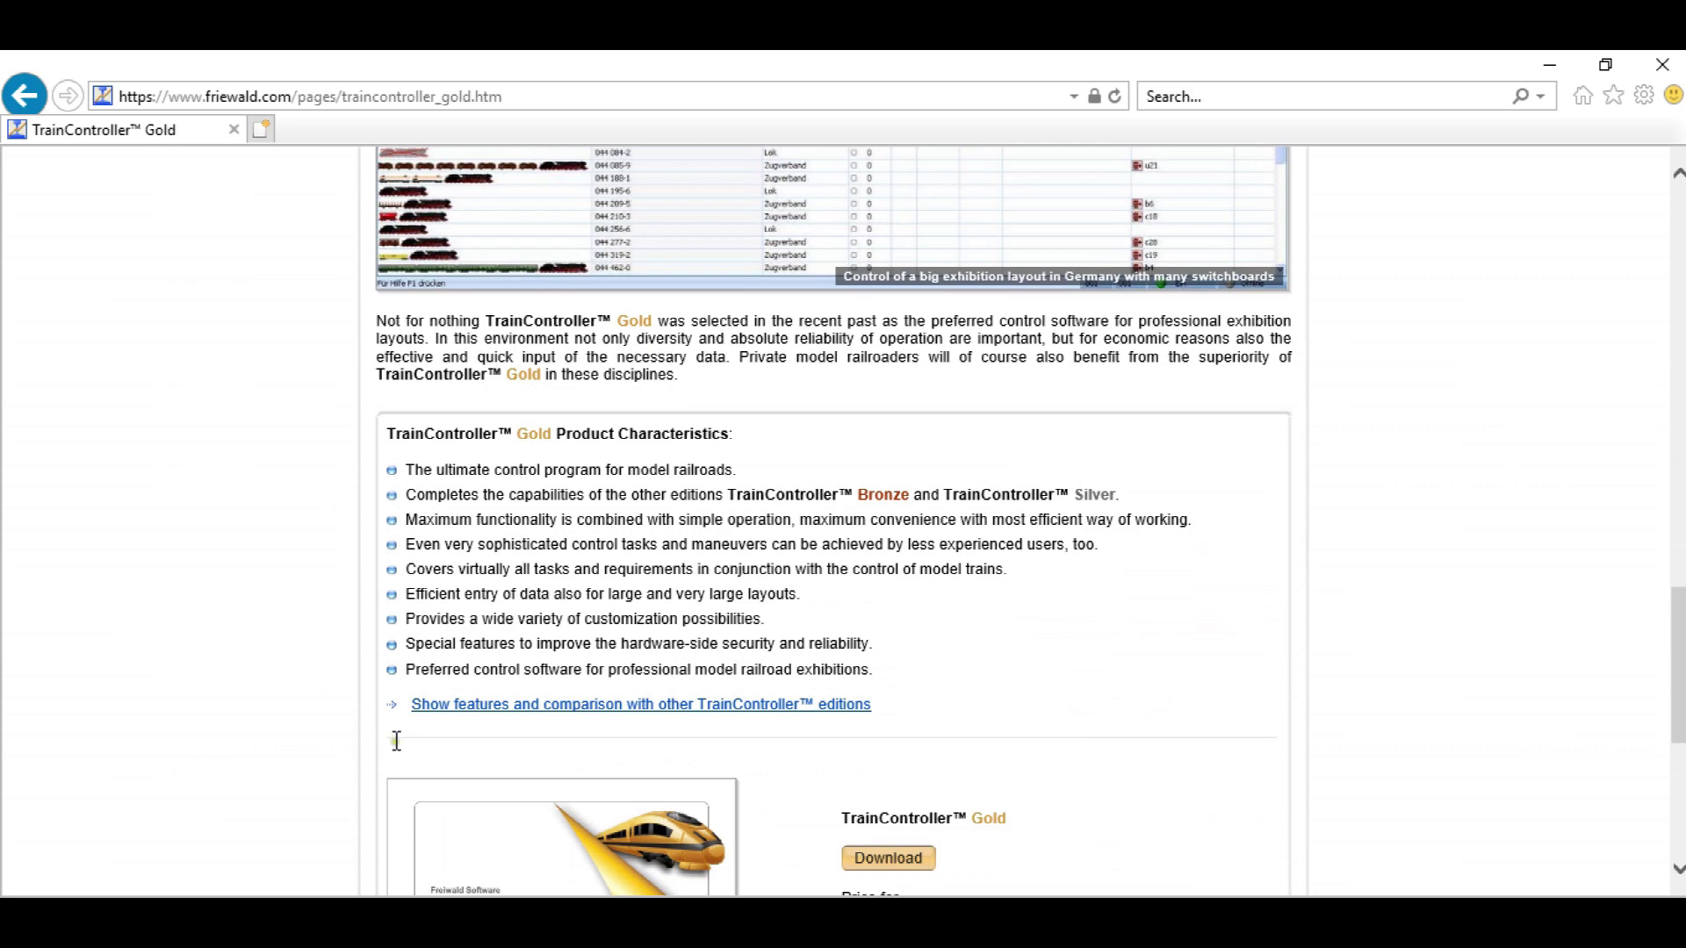
pyautogui.scroll(-2, 470, 731)
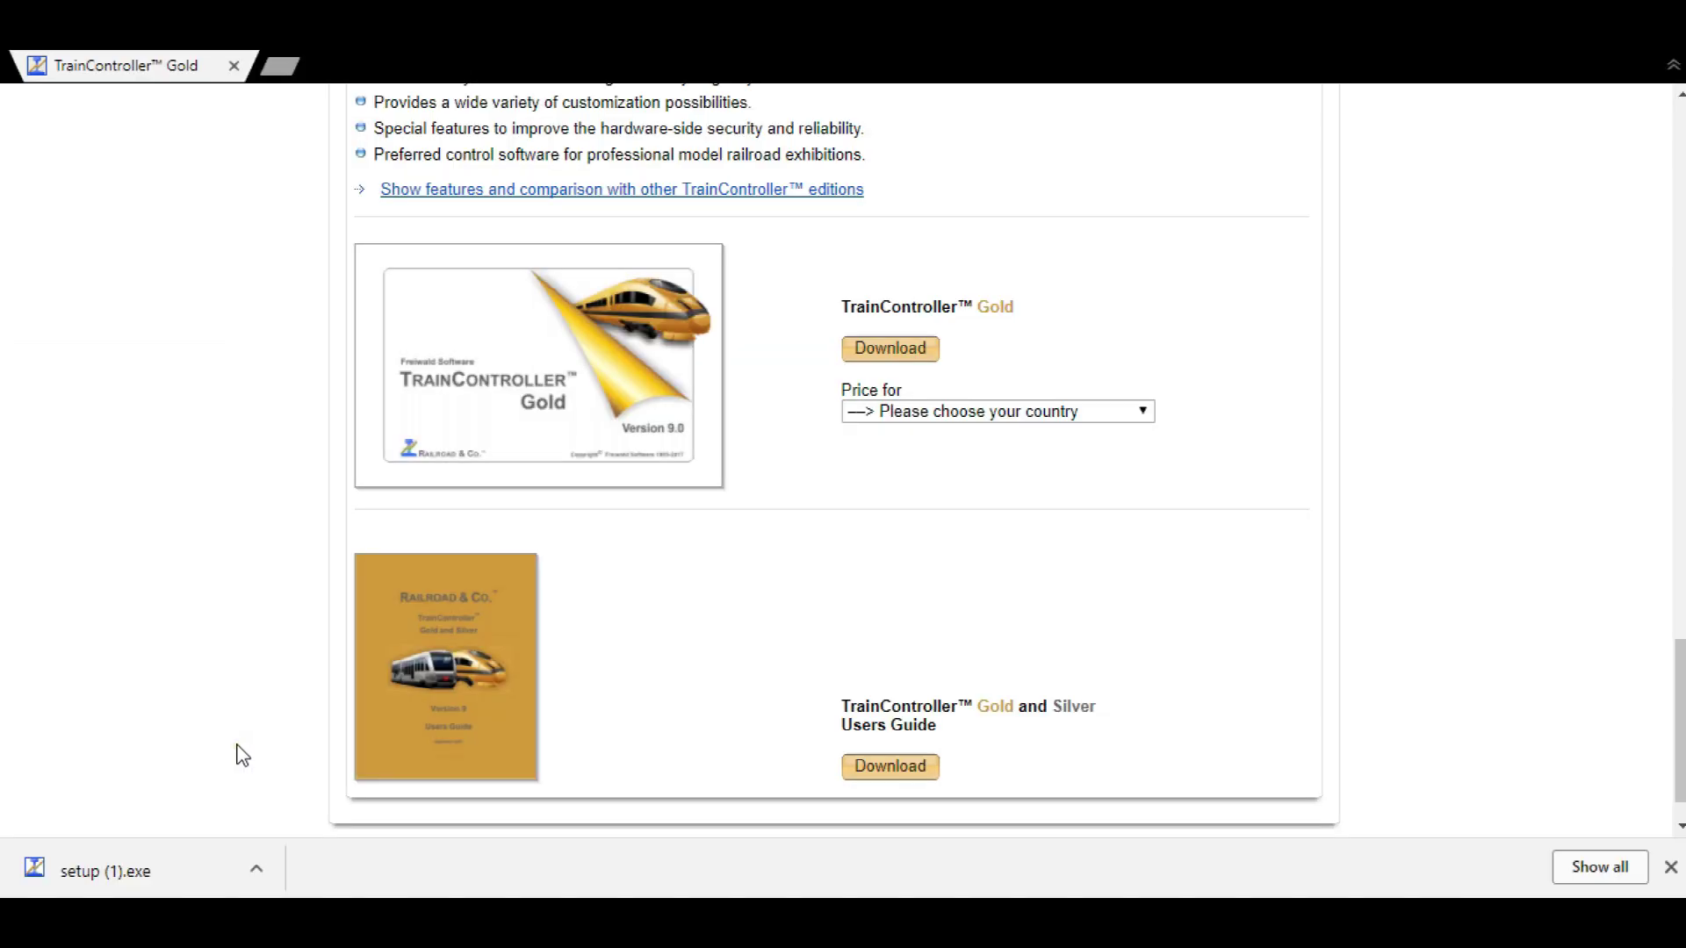
pyautogui.click(255, 869)
pyautogui.click(303, 713)
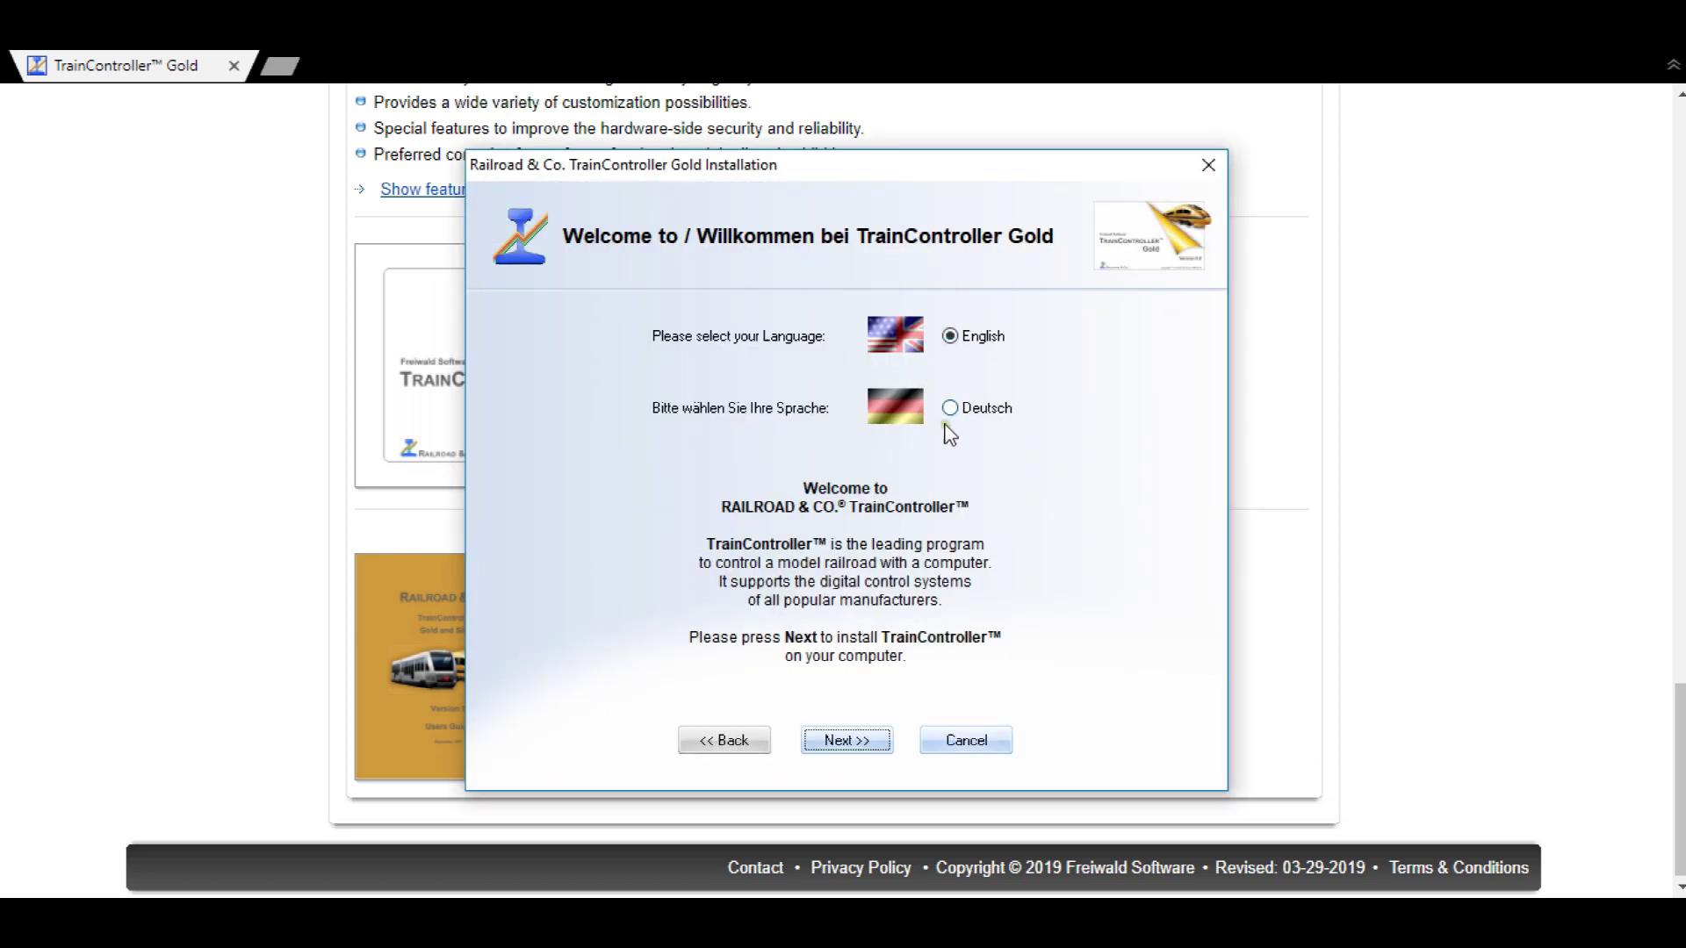
# - Choose English as the installation language and agree to all copyright, license and warranty terms
pyautogui.click(856, 740)
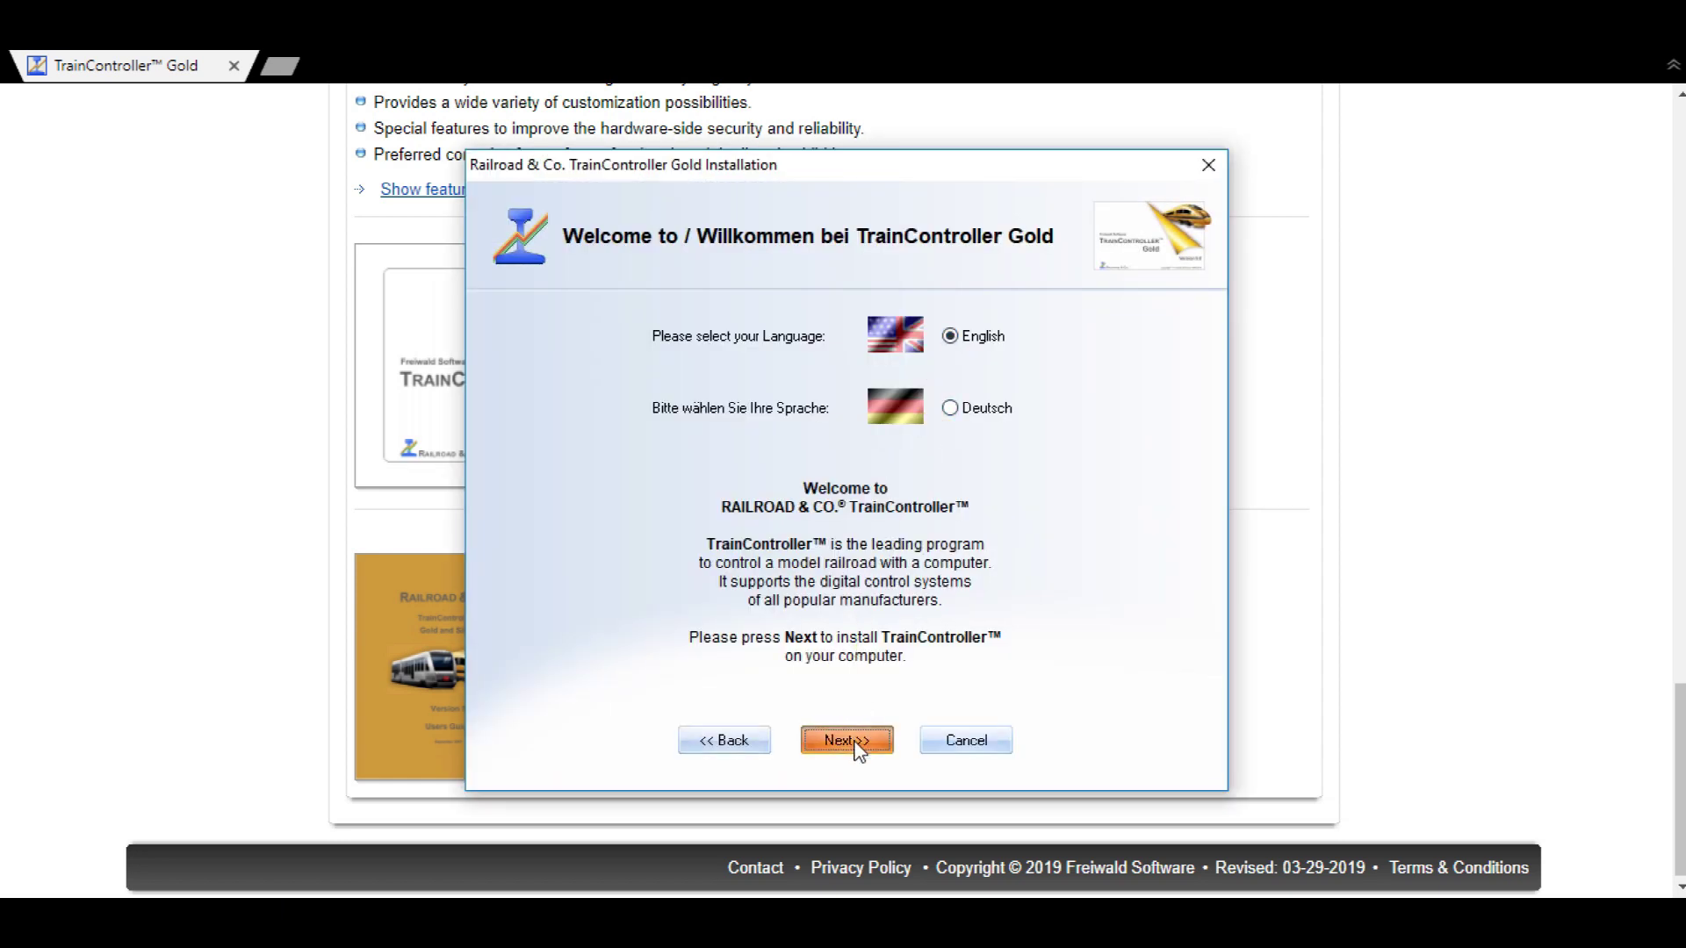
pyautogui.click(704, 677)
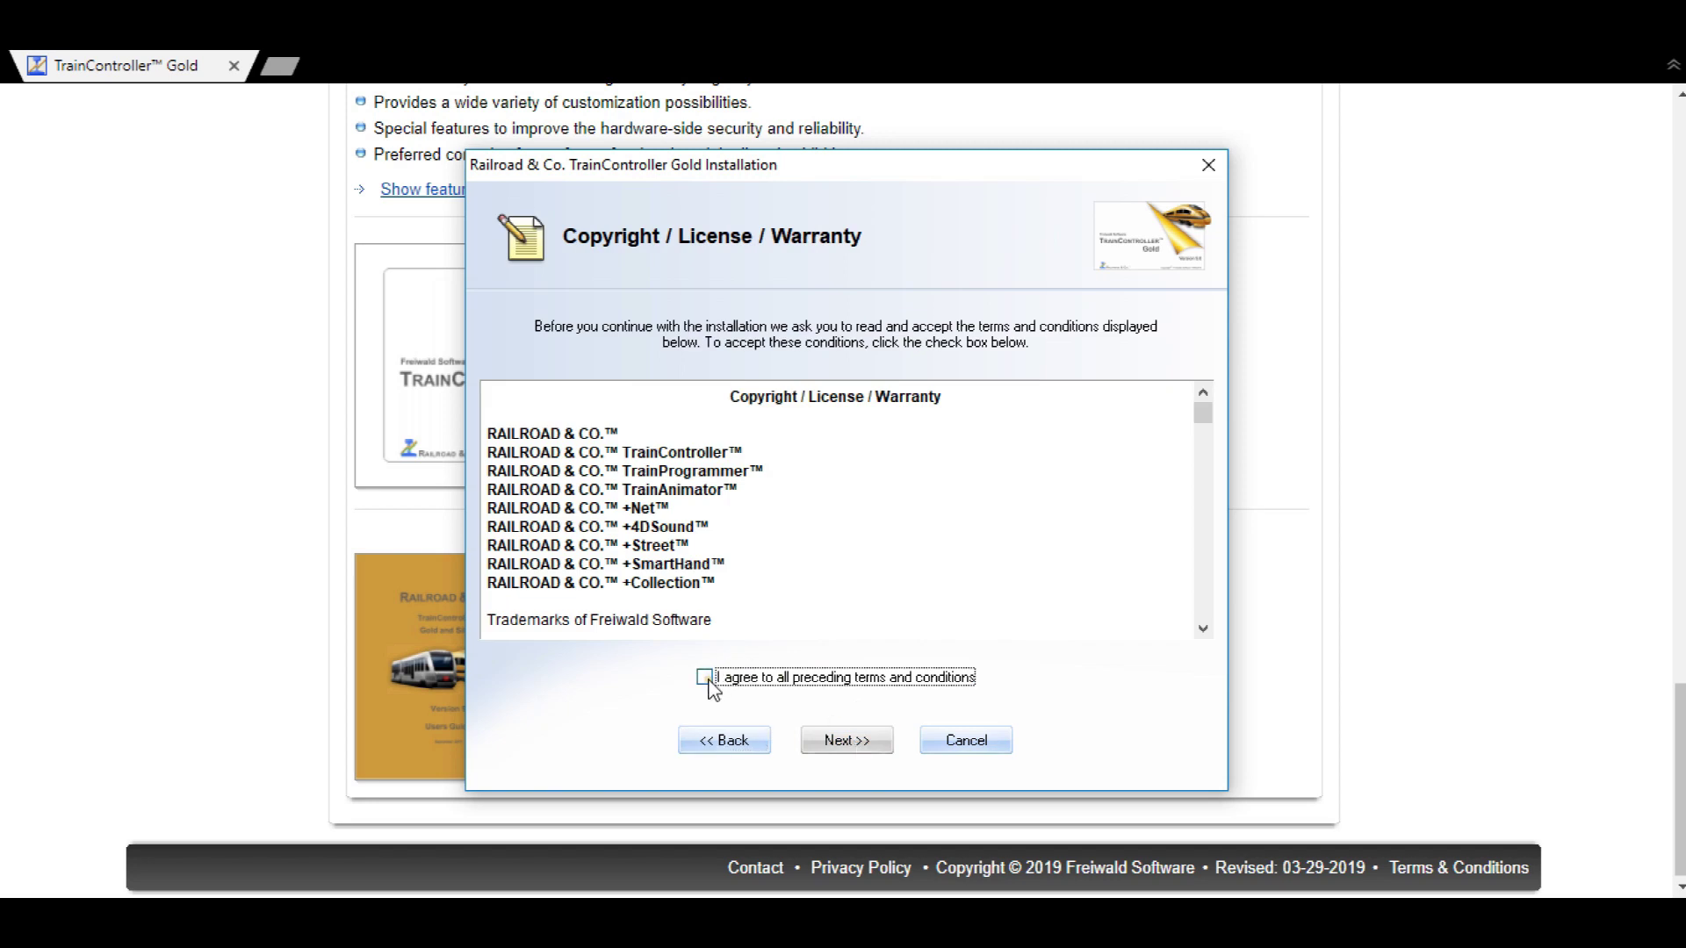
pyautogui.click(832, 742)
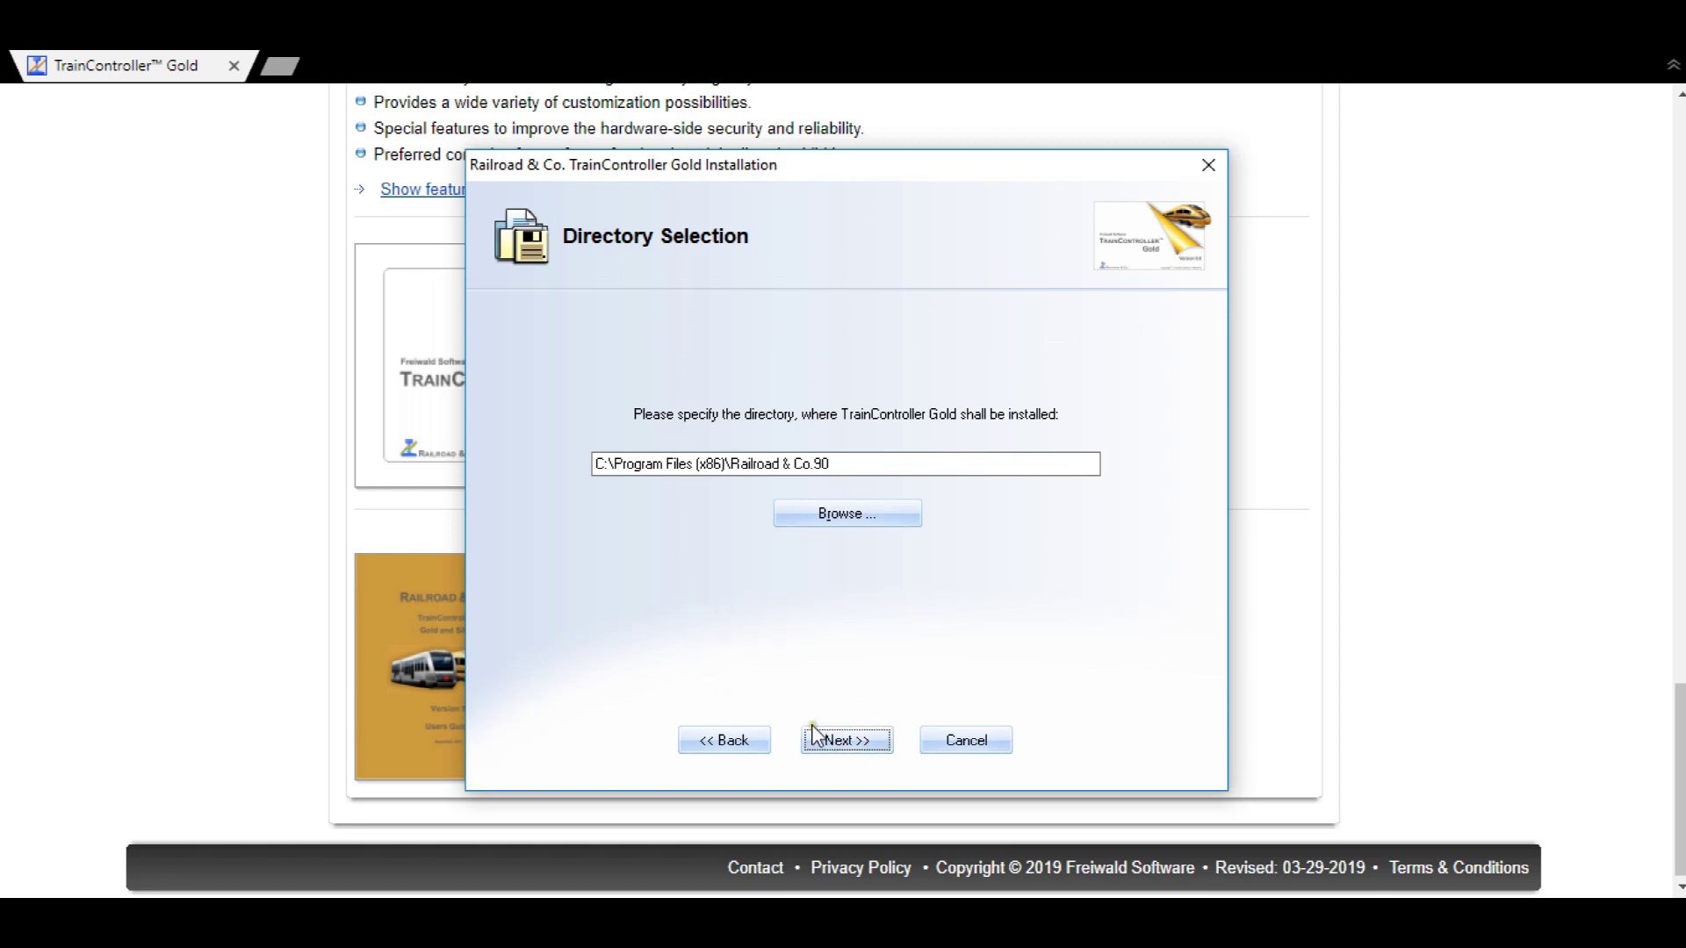
# - Install into C:\Program Files (x86)\Railroad & Co.90 with Start menu entries in Railroad & Co., a desktop symbol and file type registration
pyautogui.click(821, 740)
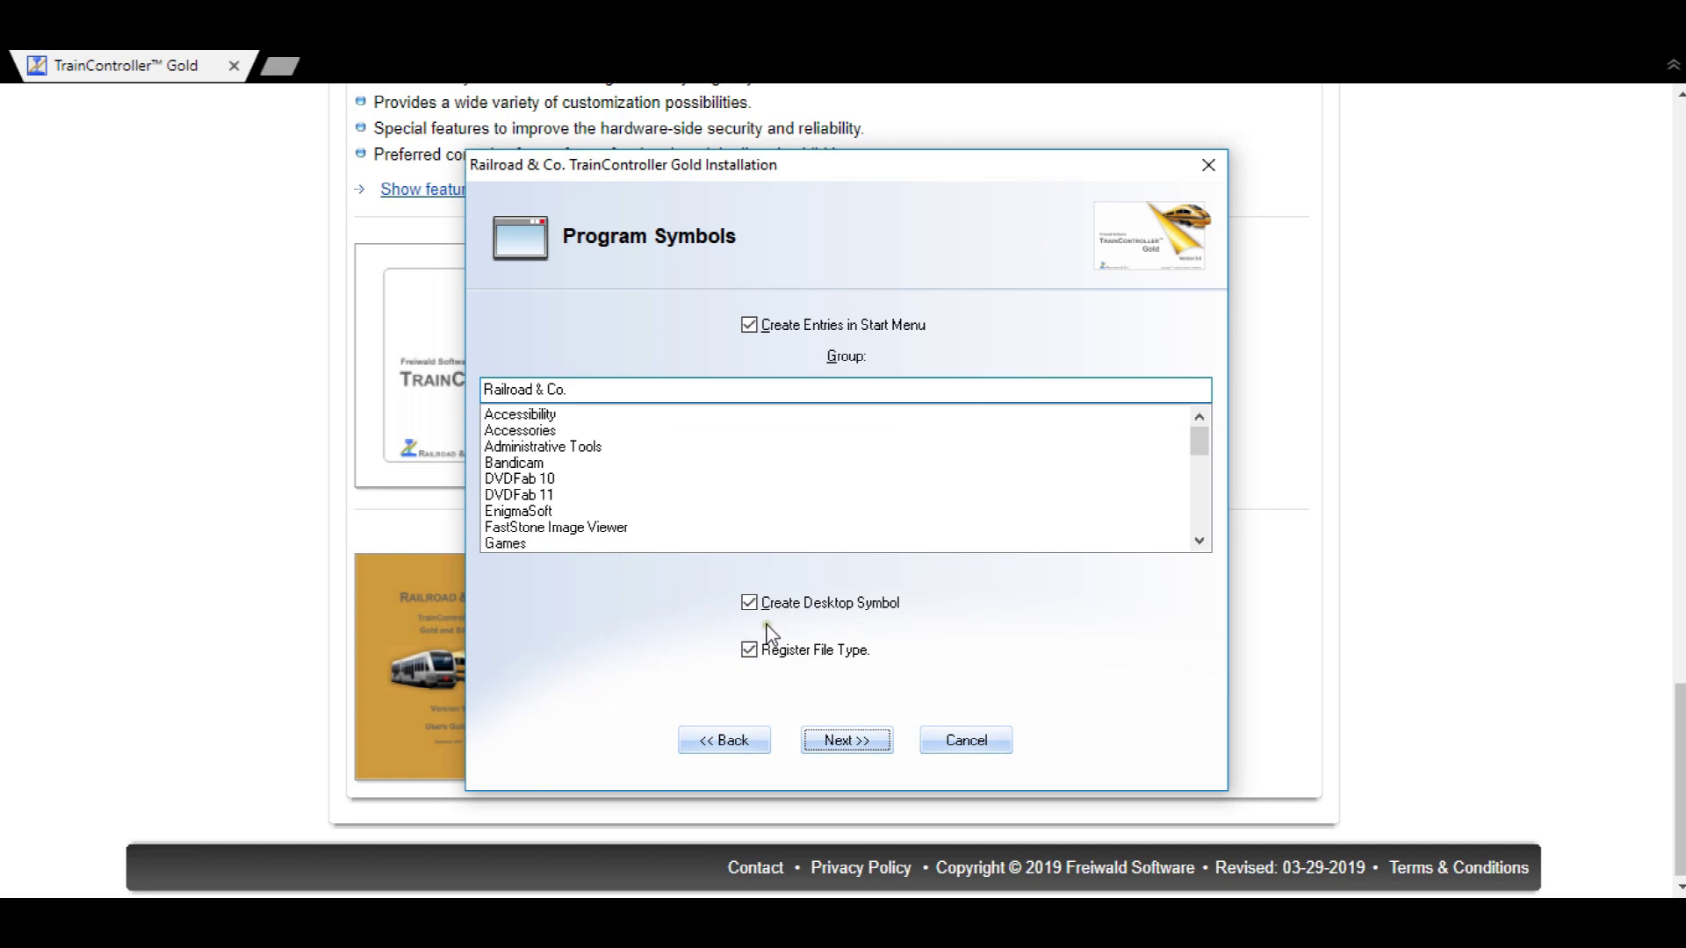
pyautogui.click(828, 737)
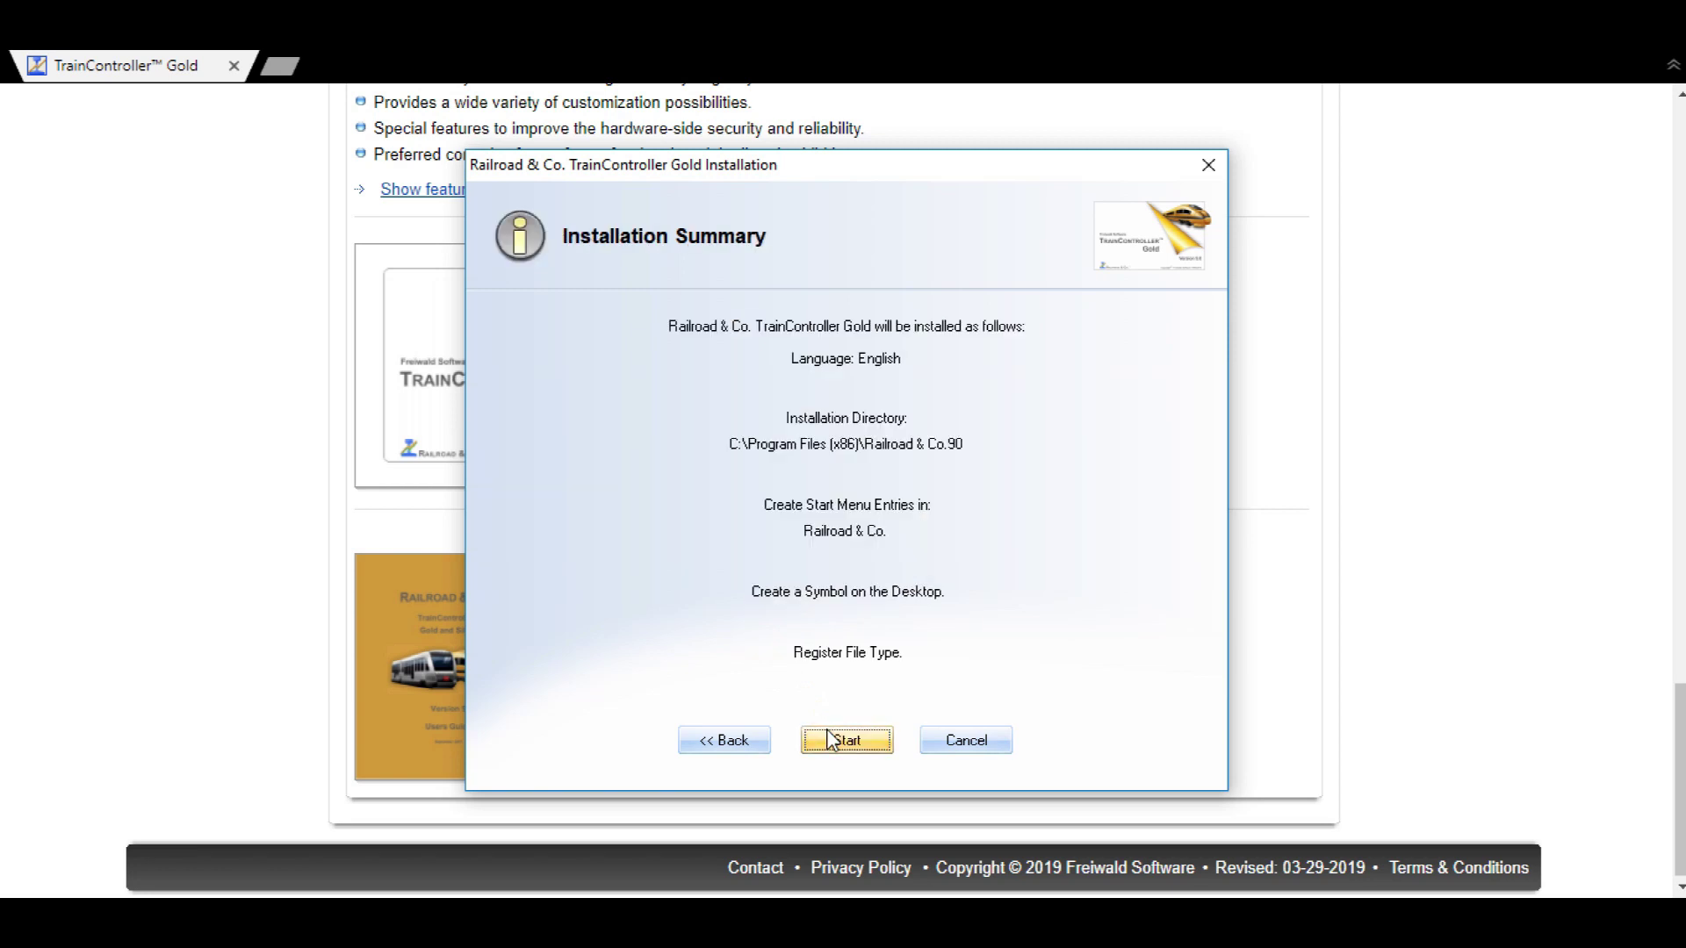
pyautogui.click(830, 740)
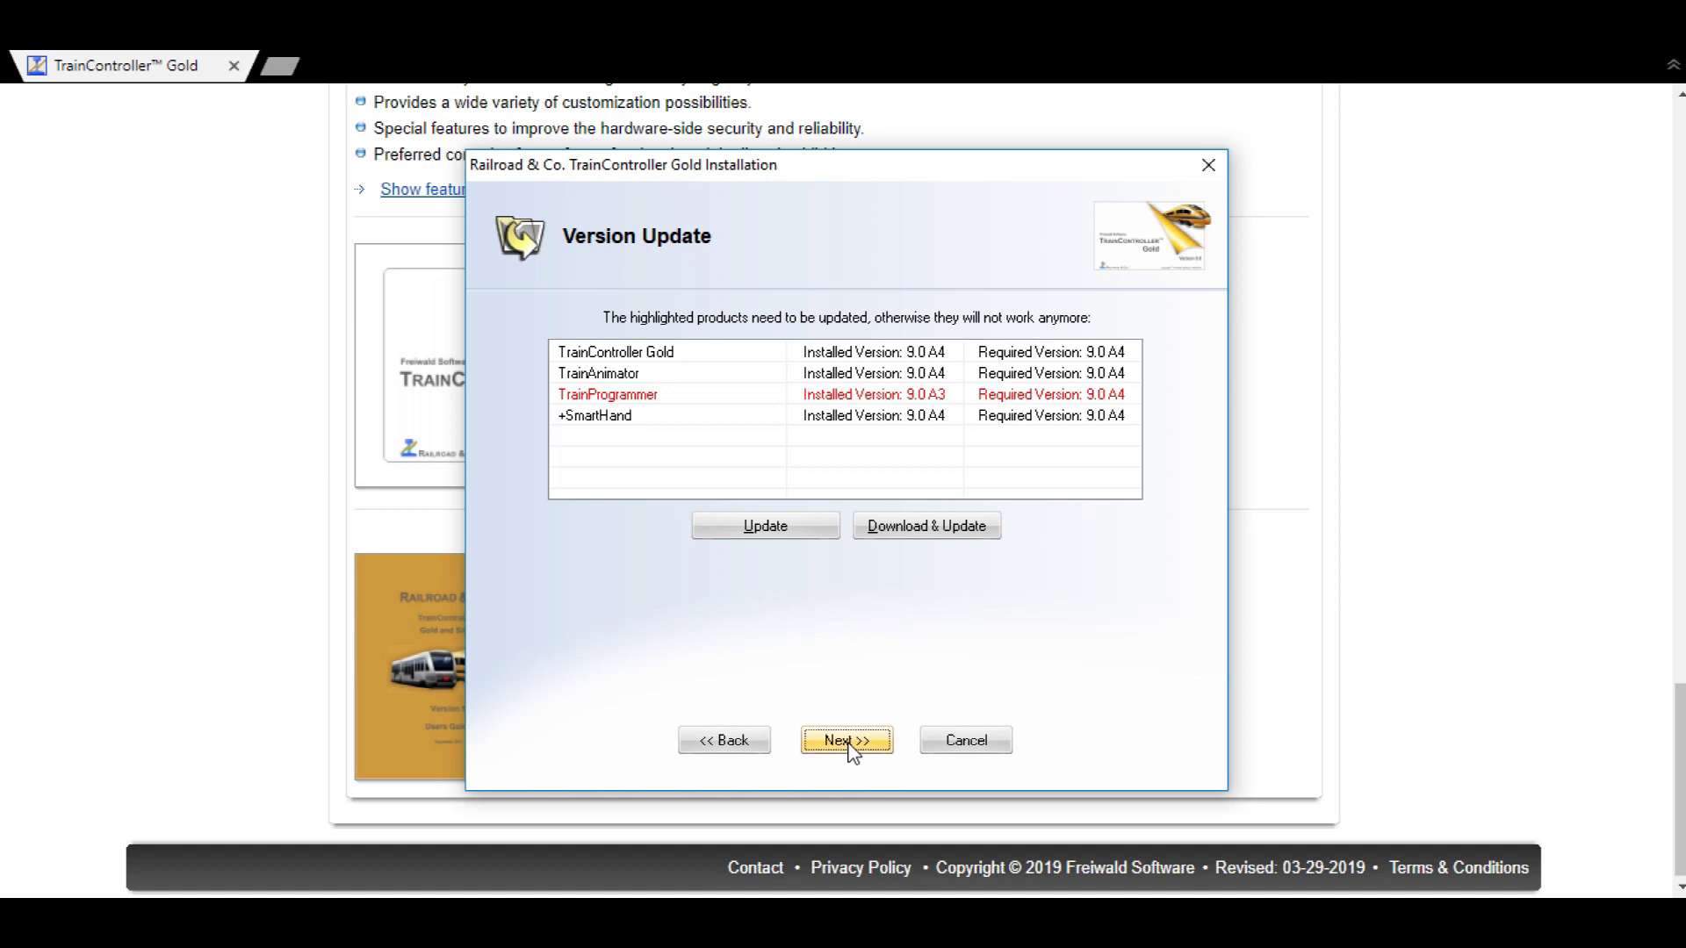
# - Finish the installation without updating the highlighted products and start TrainController Gold in demo mode
pyautogui.click(848, 747)
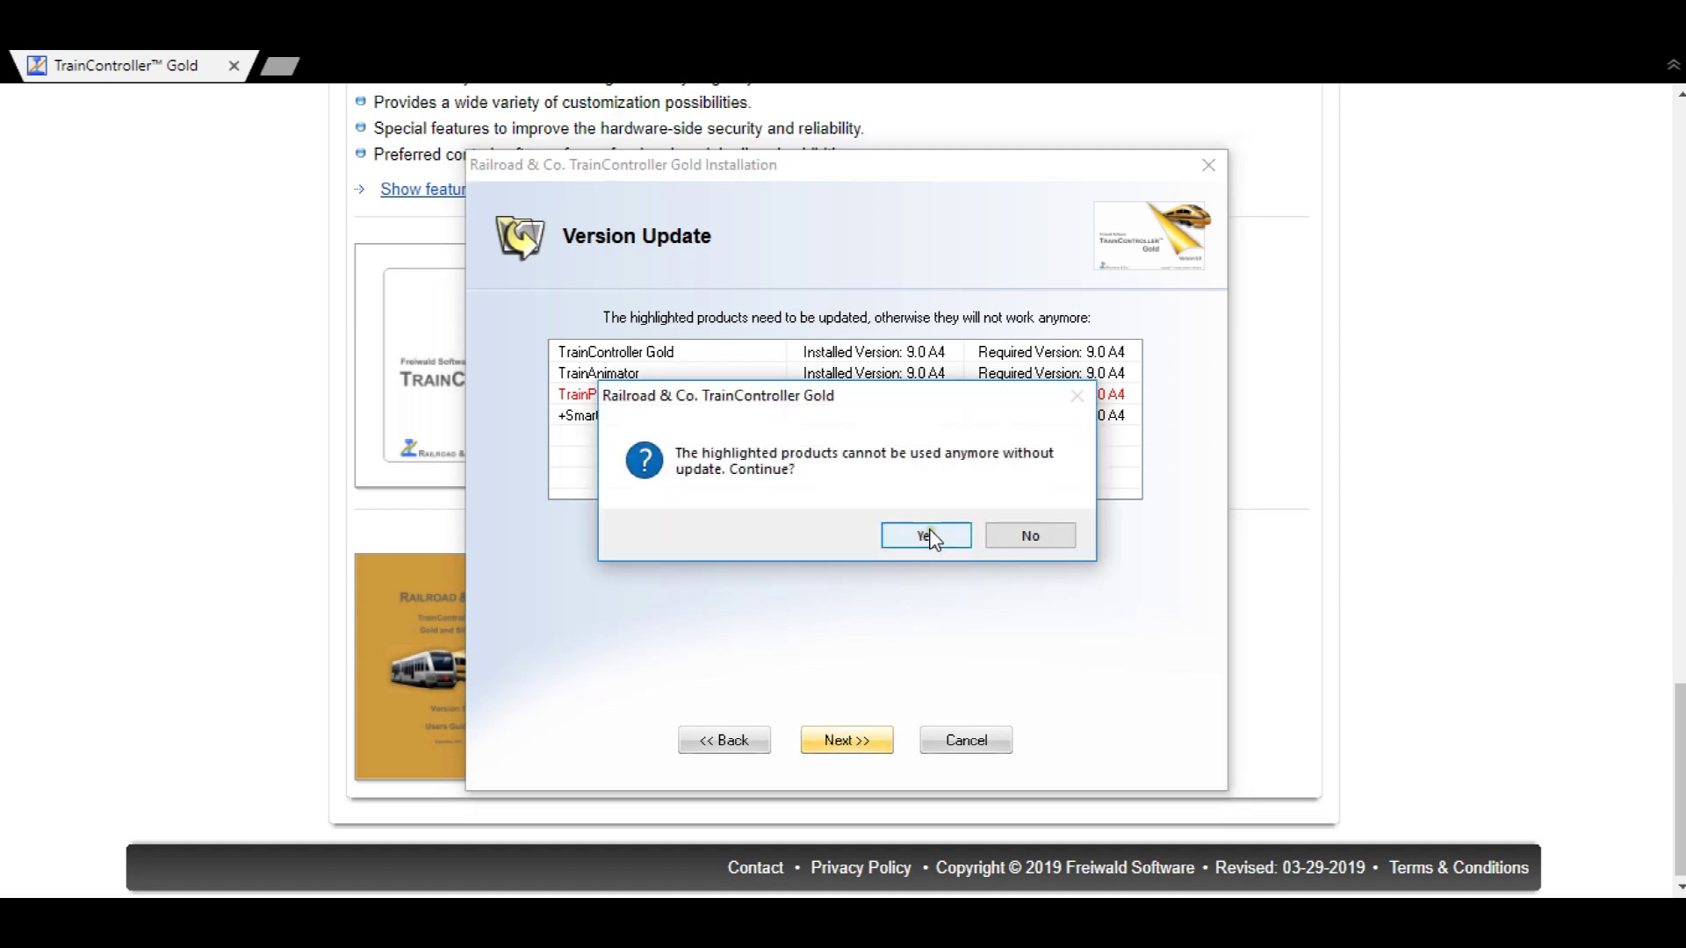
pyautogui.click(927, 536)
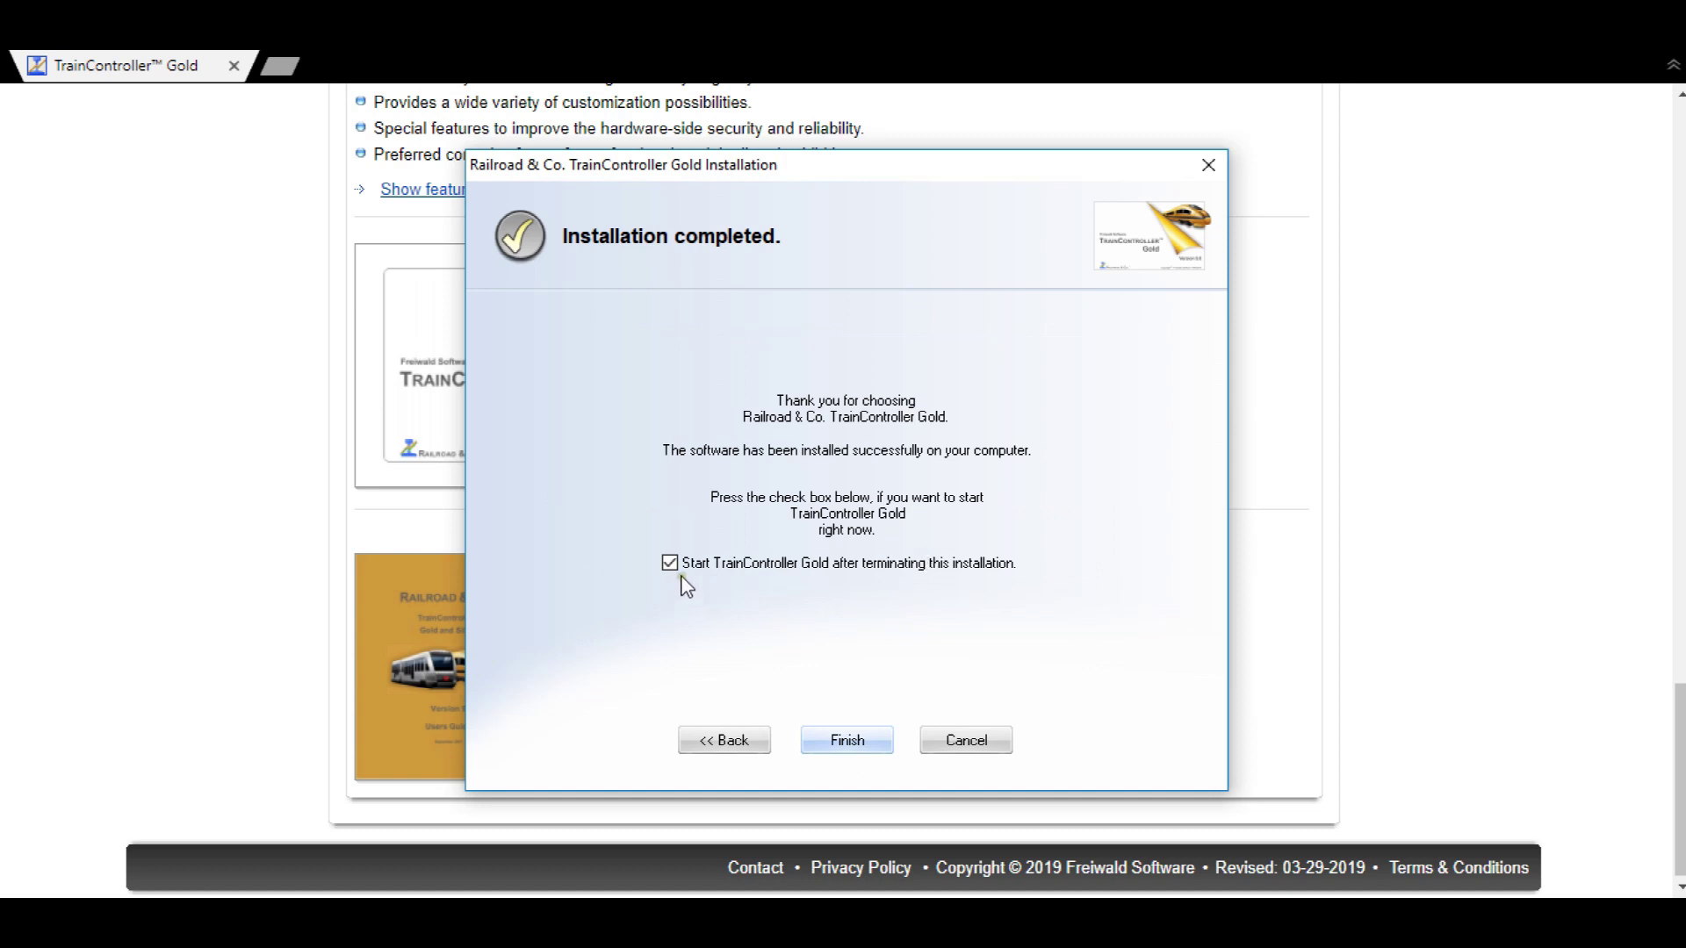
pyautogui.click(844, 742)
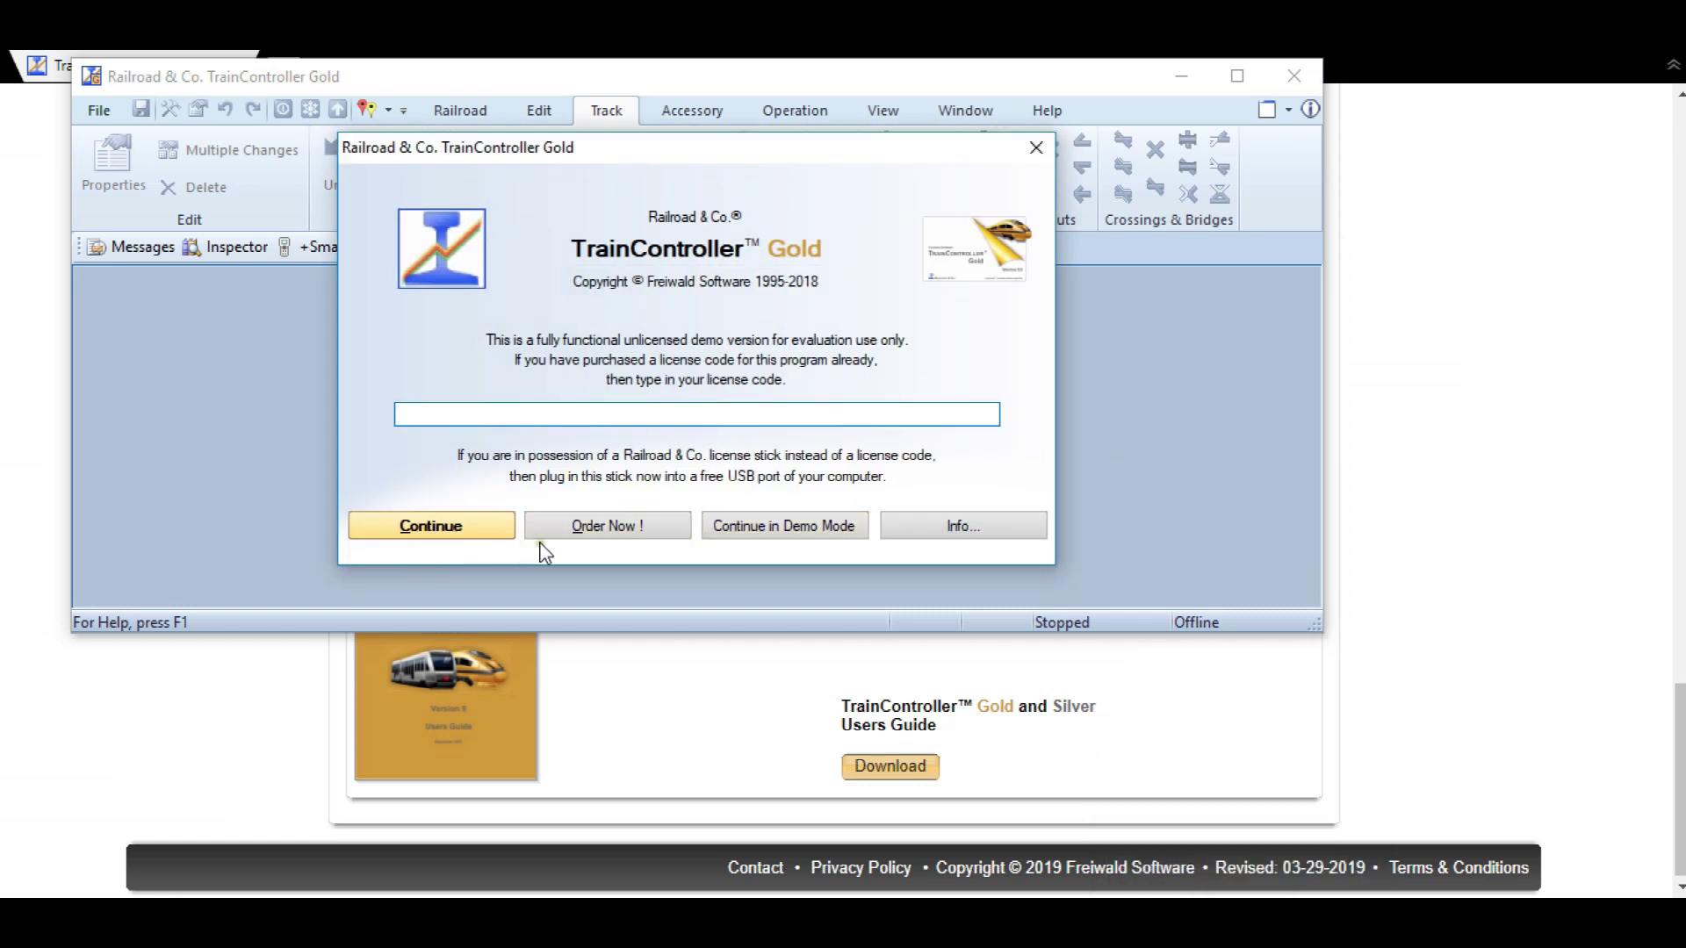
pyautogui.click(777, 527)
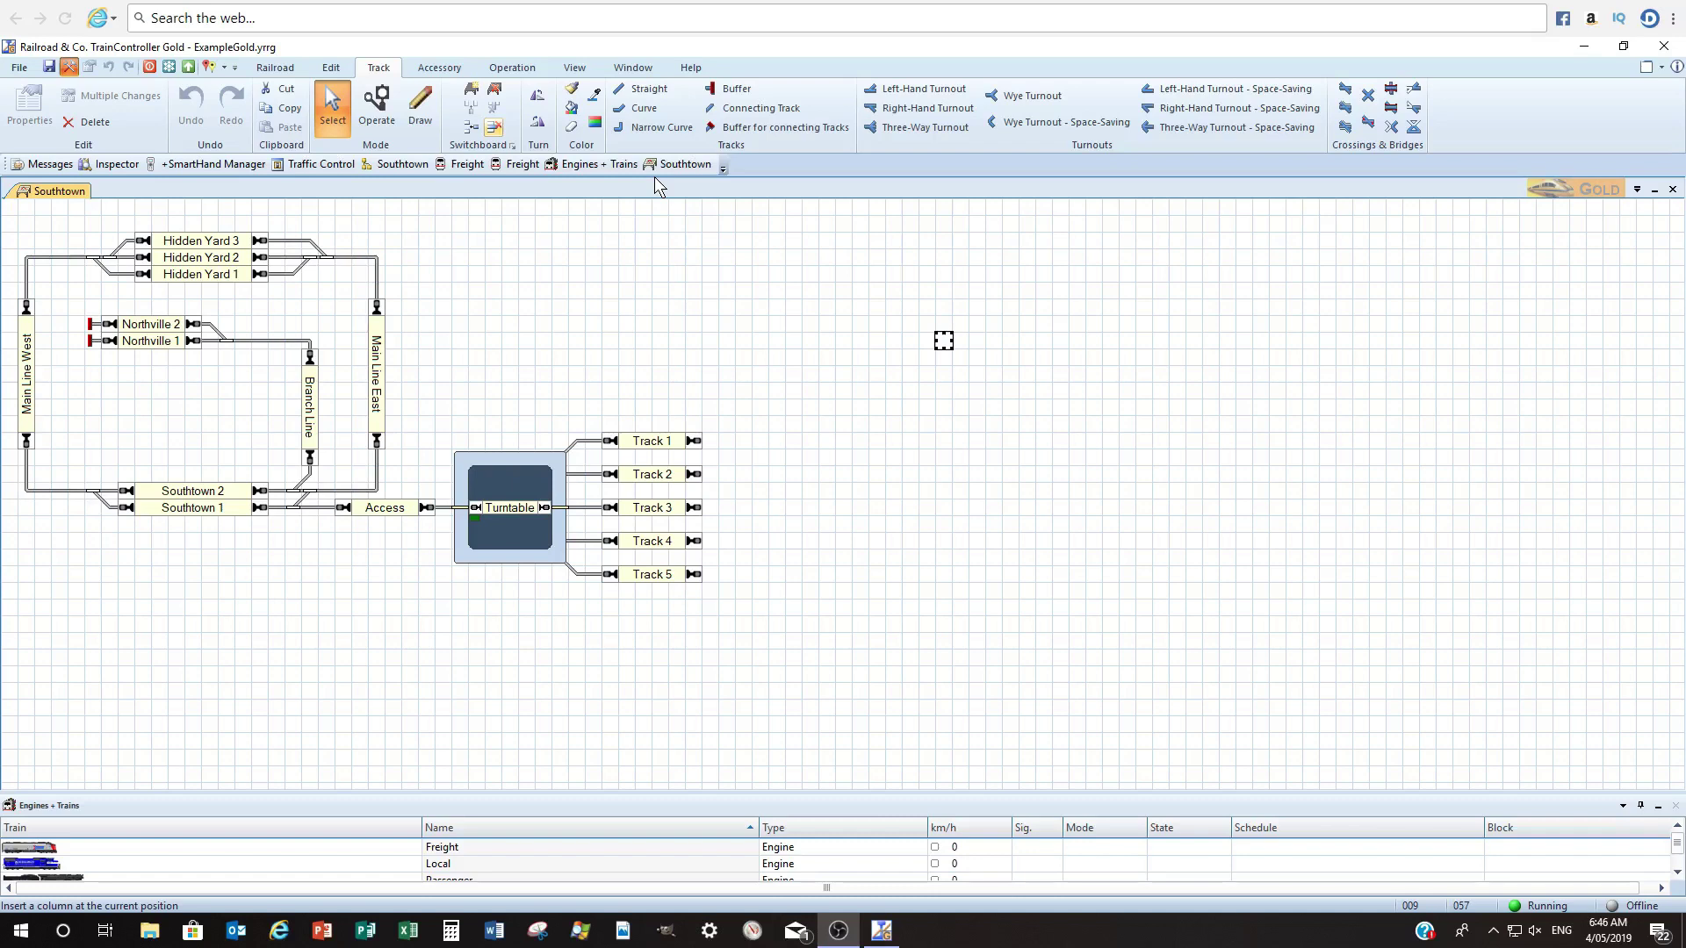
# - Switch to the classic user interface and dock the toolbar with Messages, Inspector and Traffic Control in the row of the standard toolbar
pyautogui.click(19, 67)
pyautogui.moveTo(82, 230)
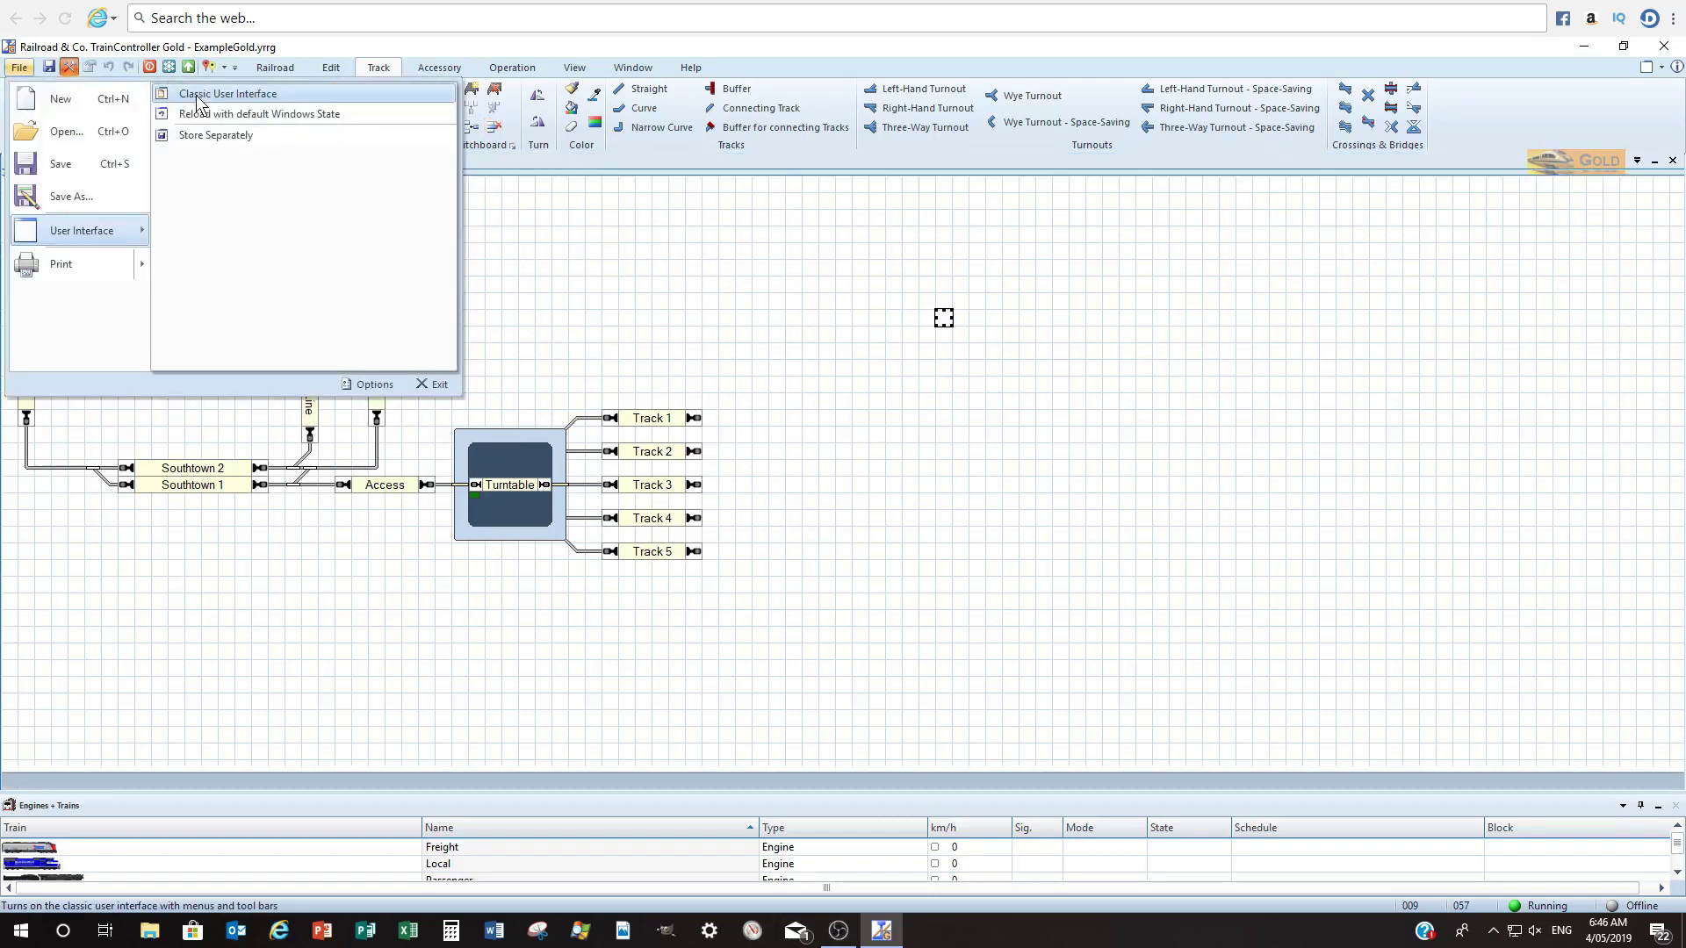
pyautogui.click(198, 95)
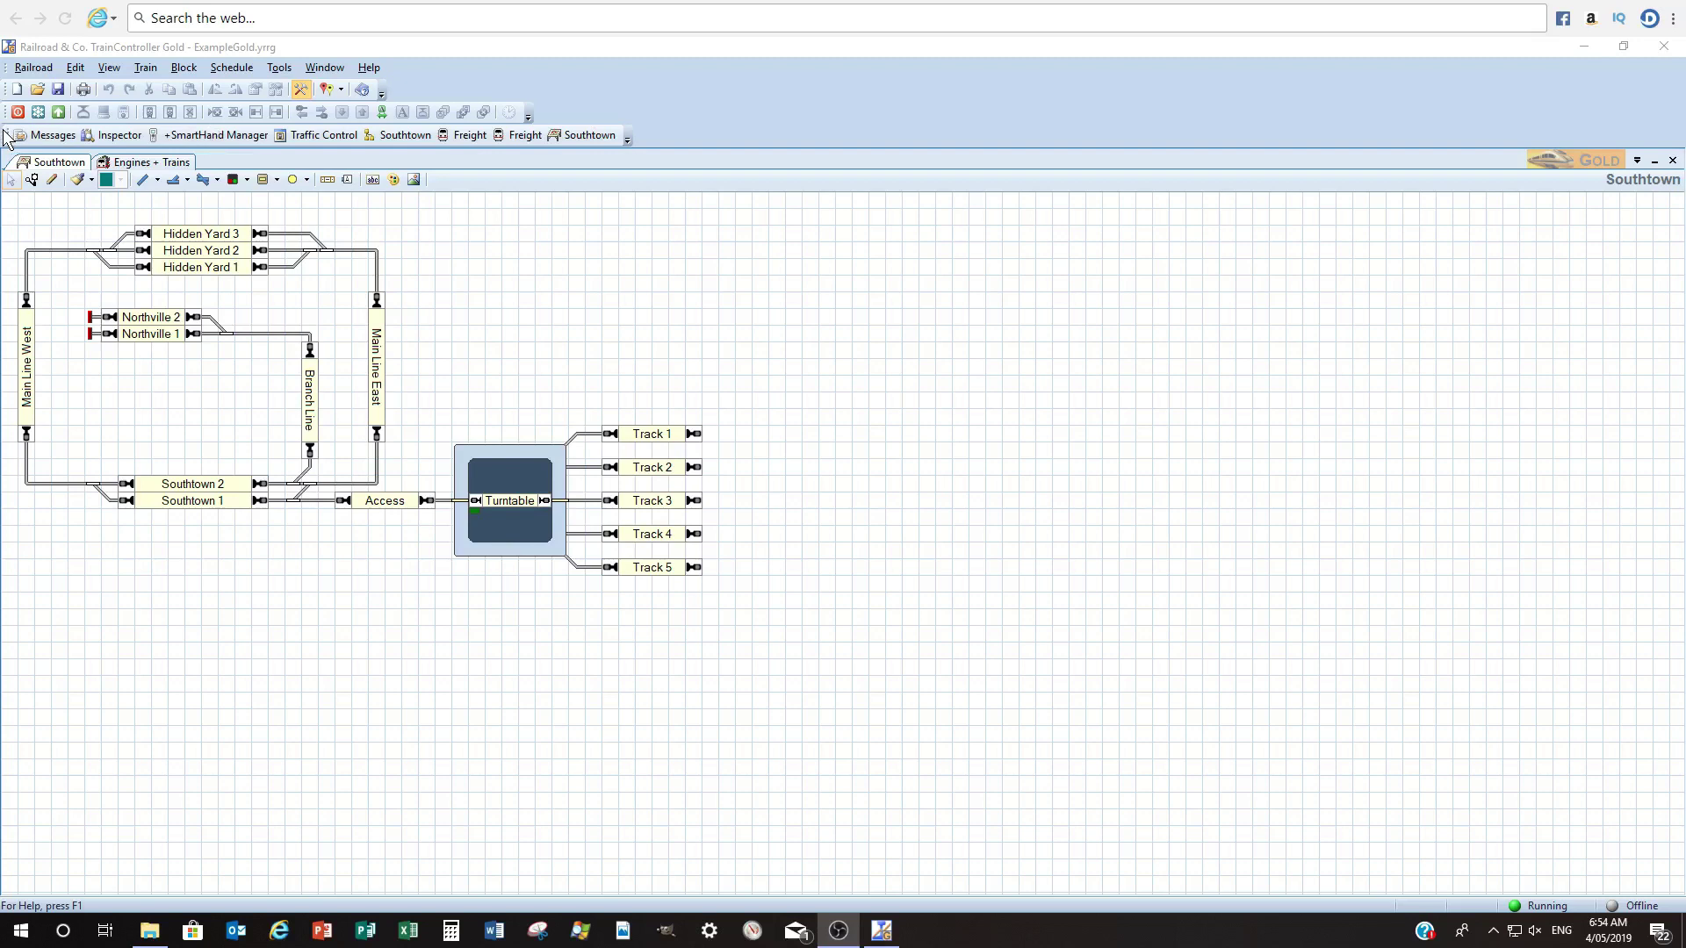
pyautogui.moveTo(5, 137); pyautogui.dragTo(388, 86)
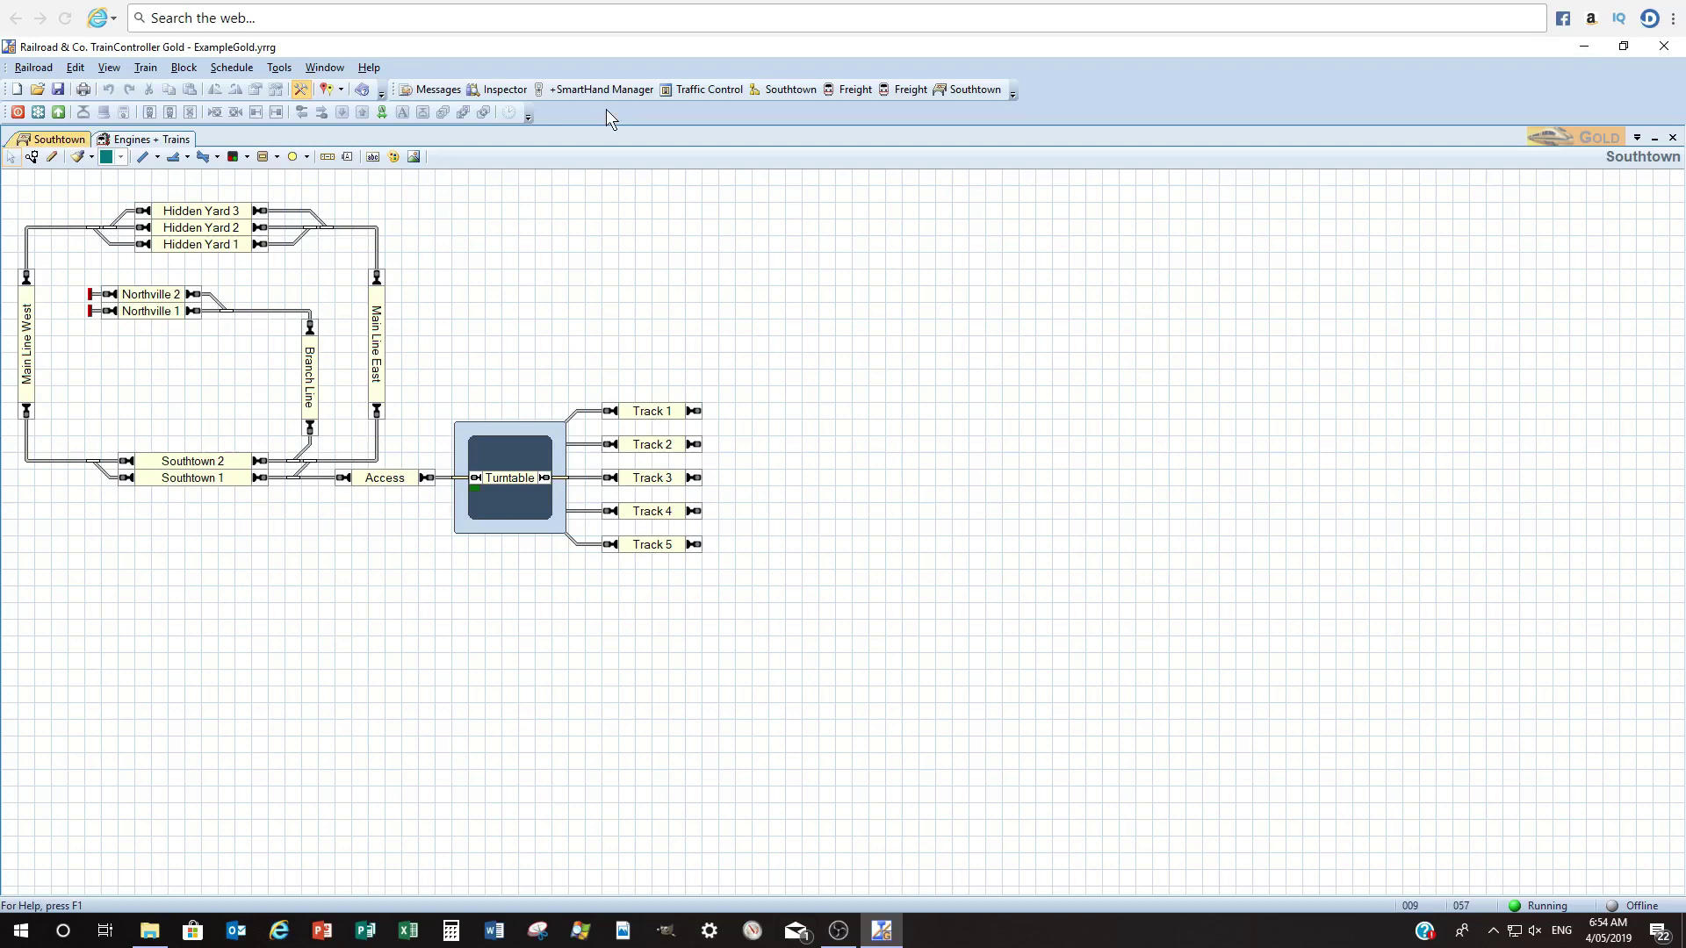
pyautogui.click(402, 112)
# - Open the customization settings of the Southtown switchboard and check the symbol size and background color choices
pyautogui.click(109, 68)
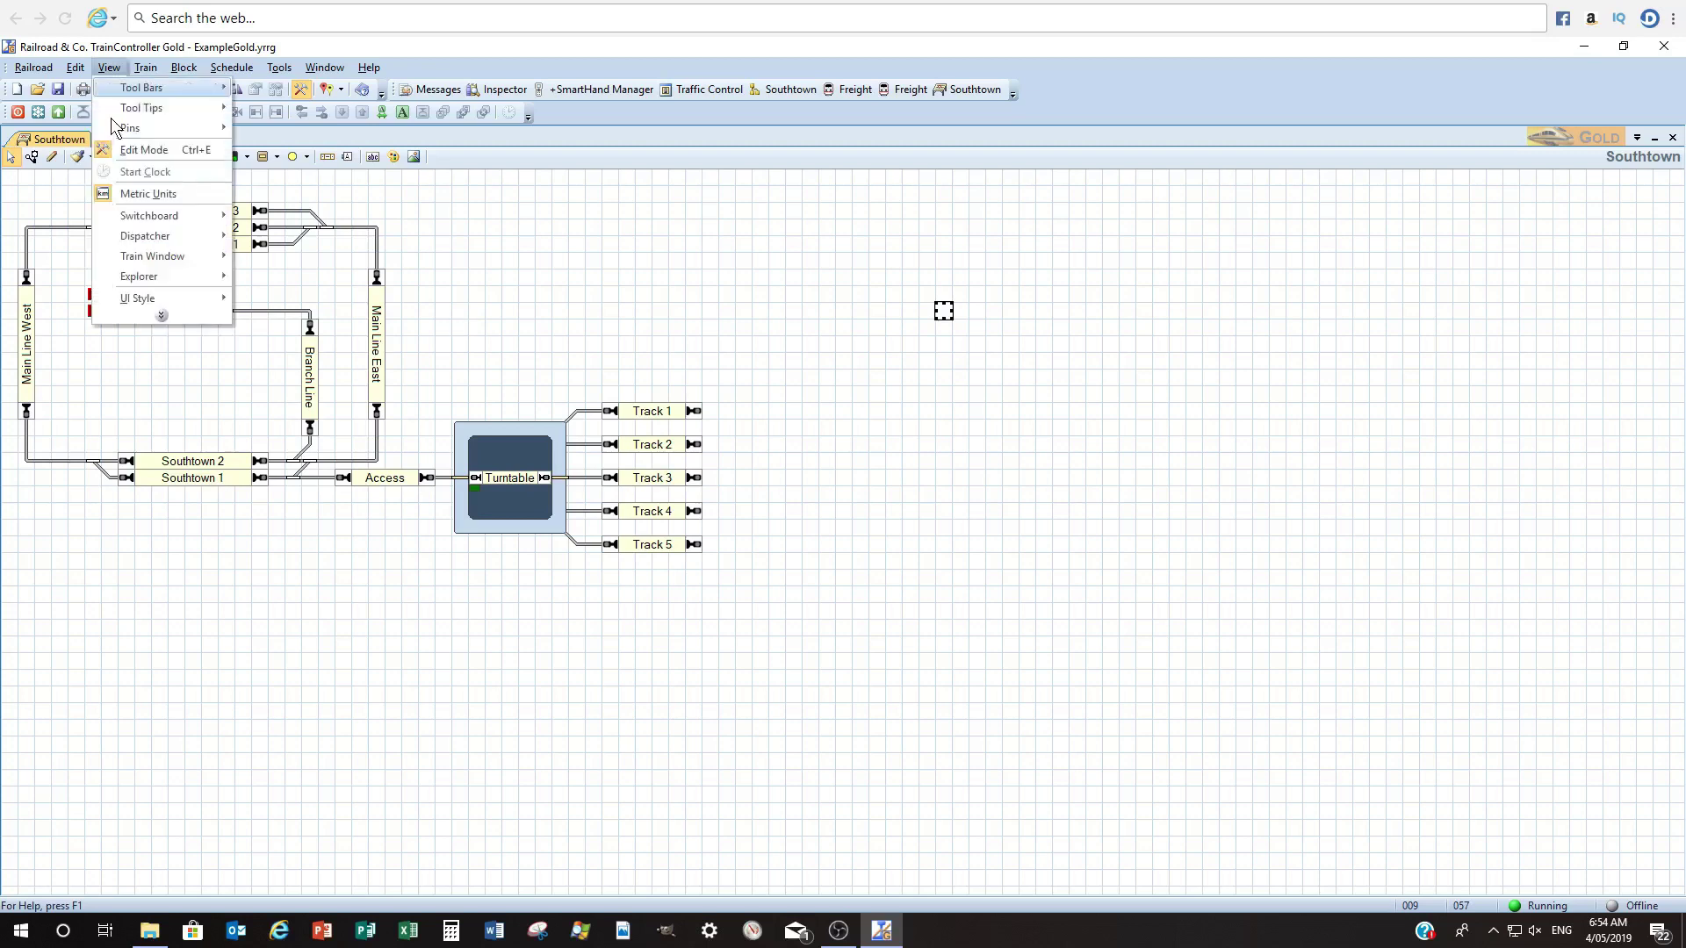
pyautogui.moveTo(147, 220)
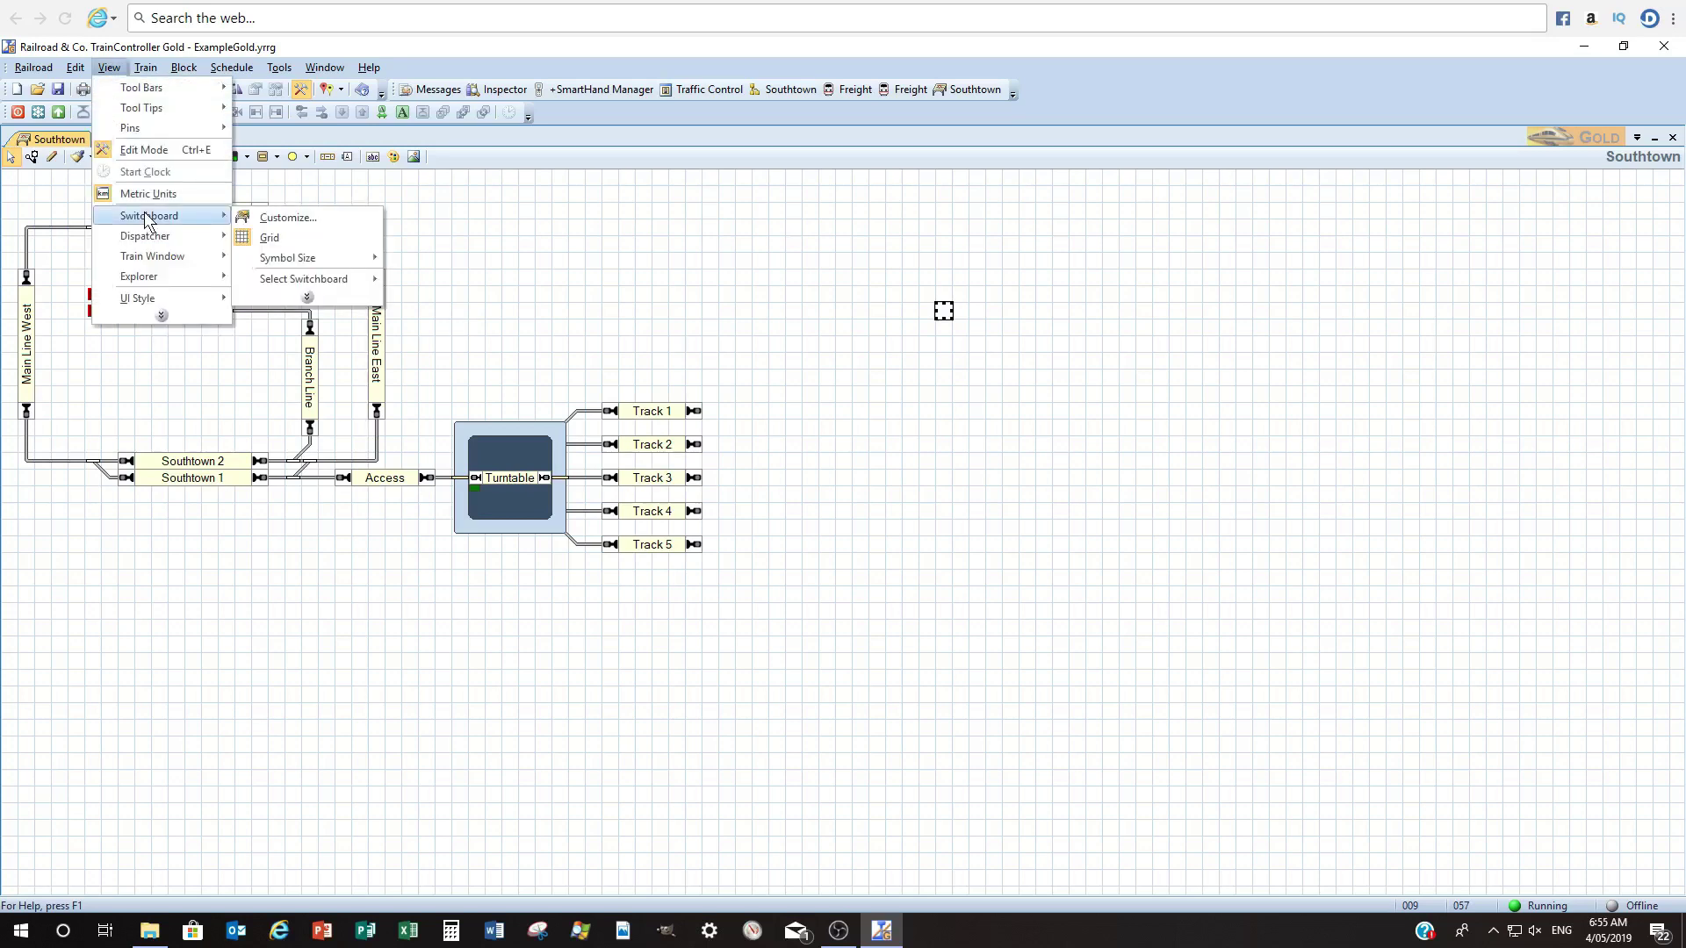
pyautogui.click(281, 217)
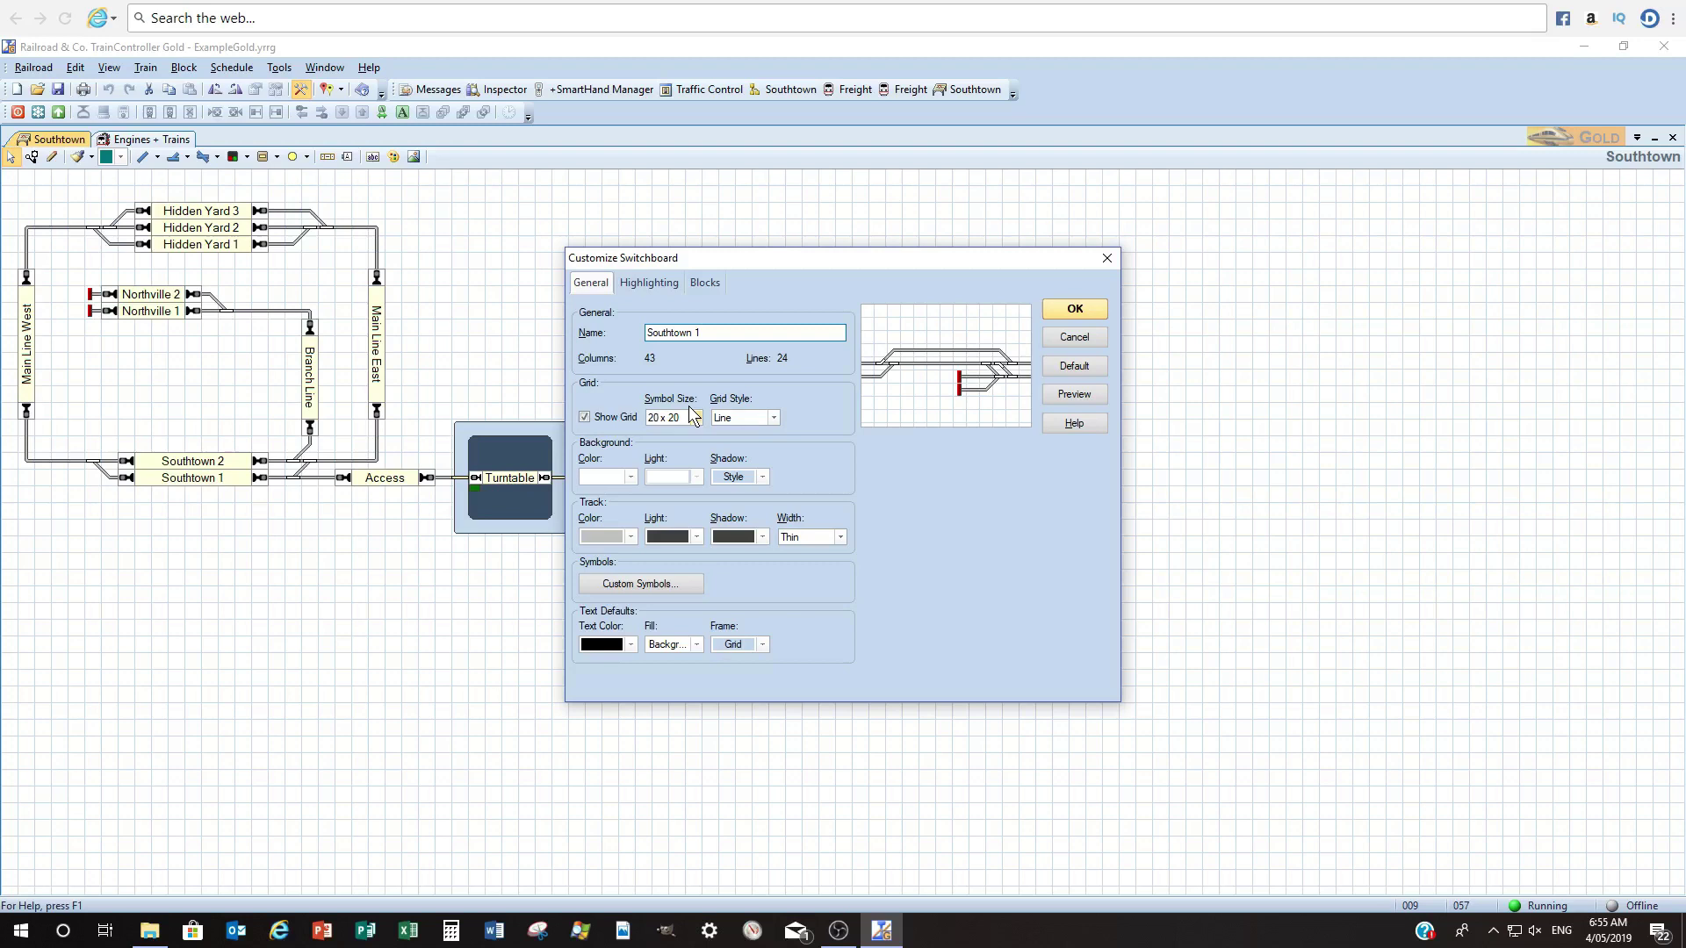
pyautogui.click(693, 416)
pyautogui.click(630, 477)
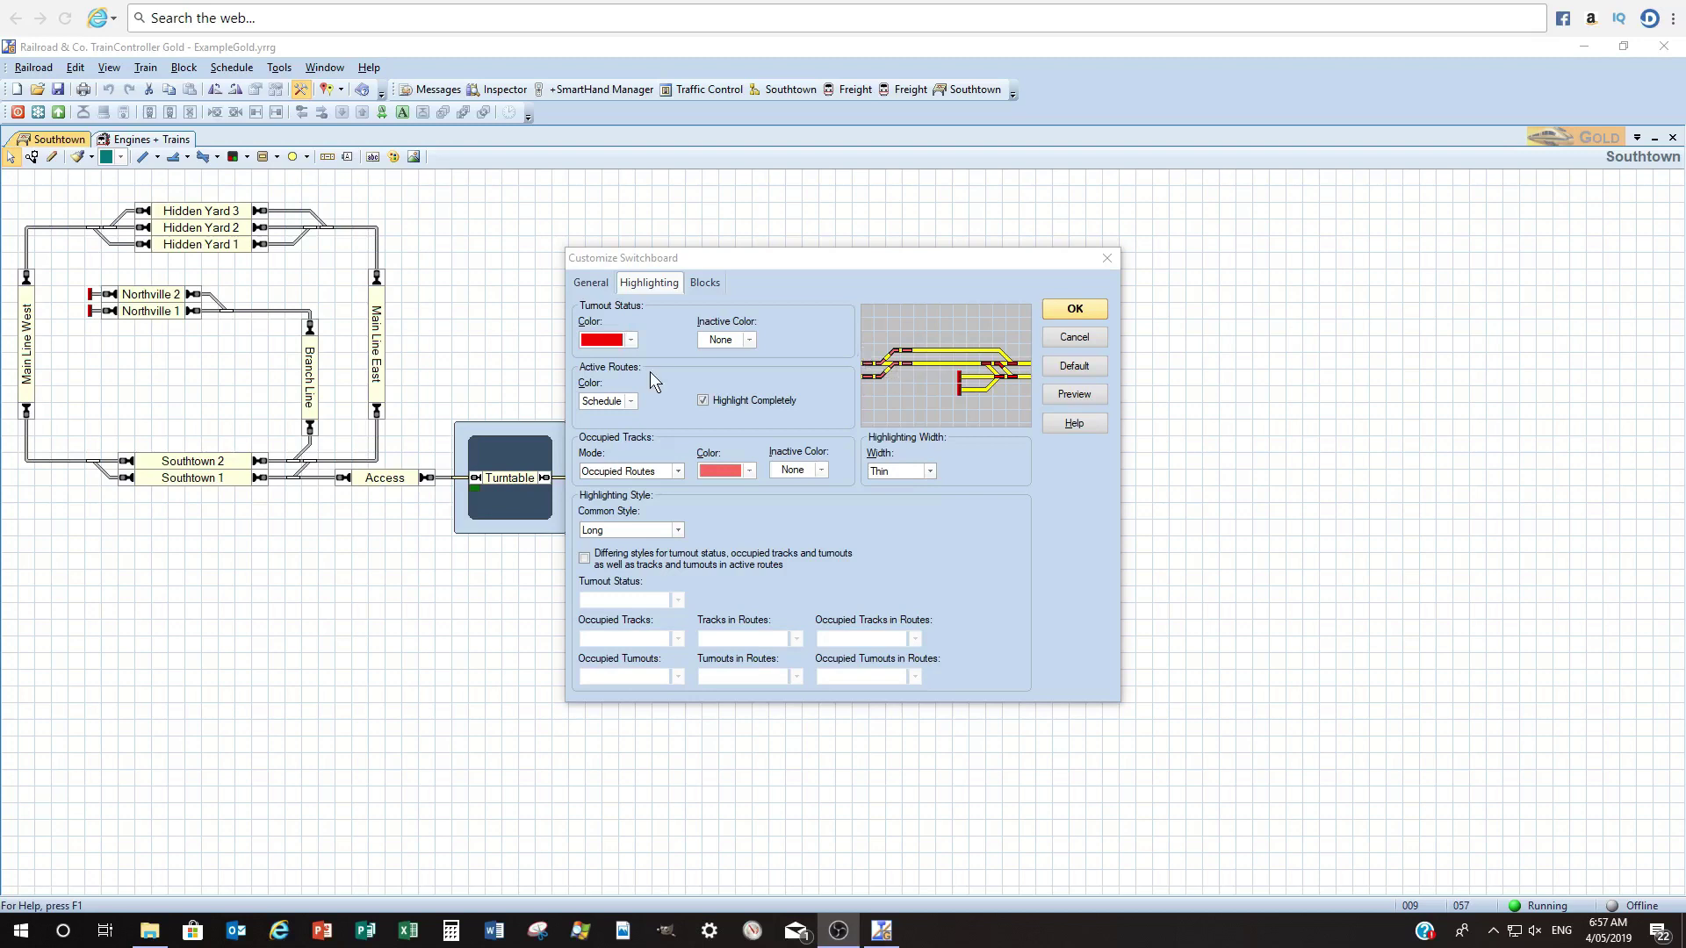
# - Set the turnout status highlighting color to black and display the switchboard's block settings
pyautogui.click(631, 339)
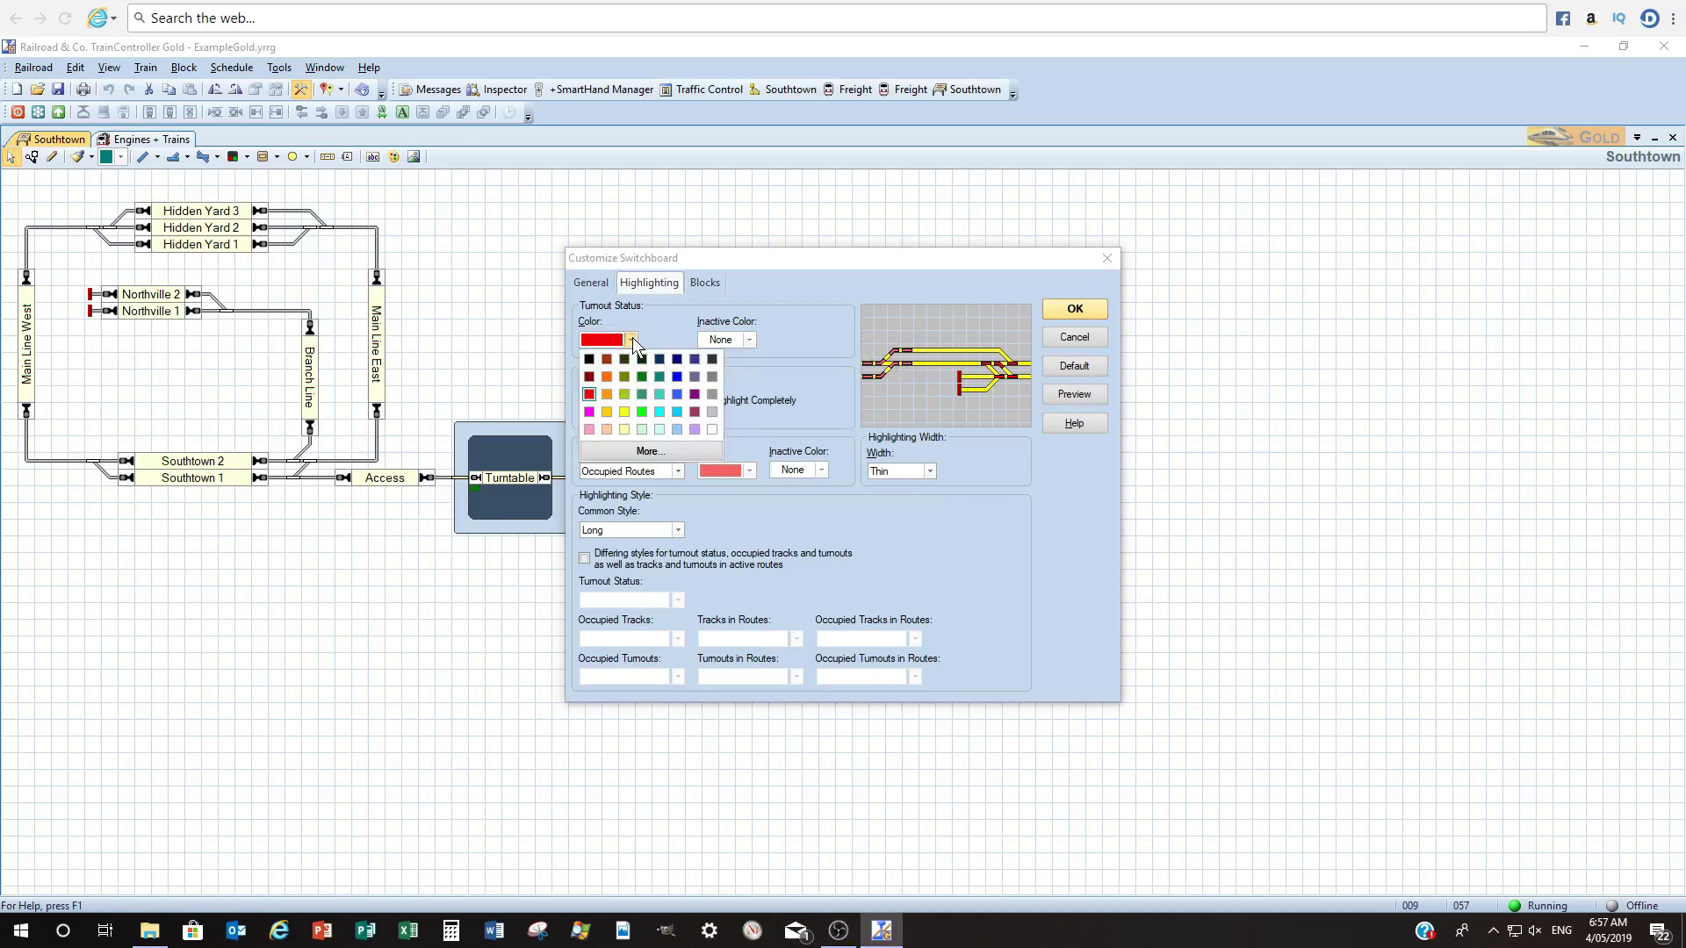
pyautogui.click(589, 359)
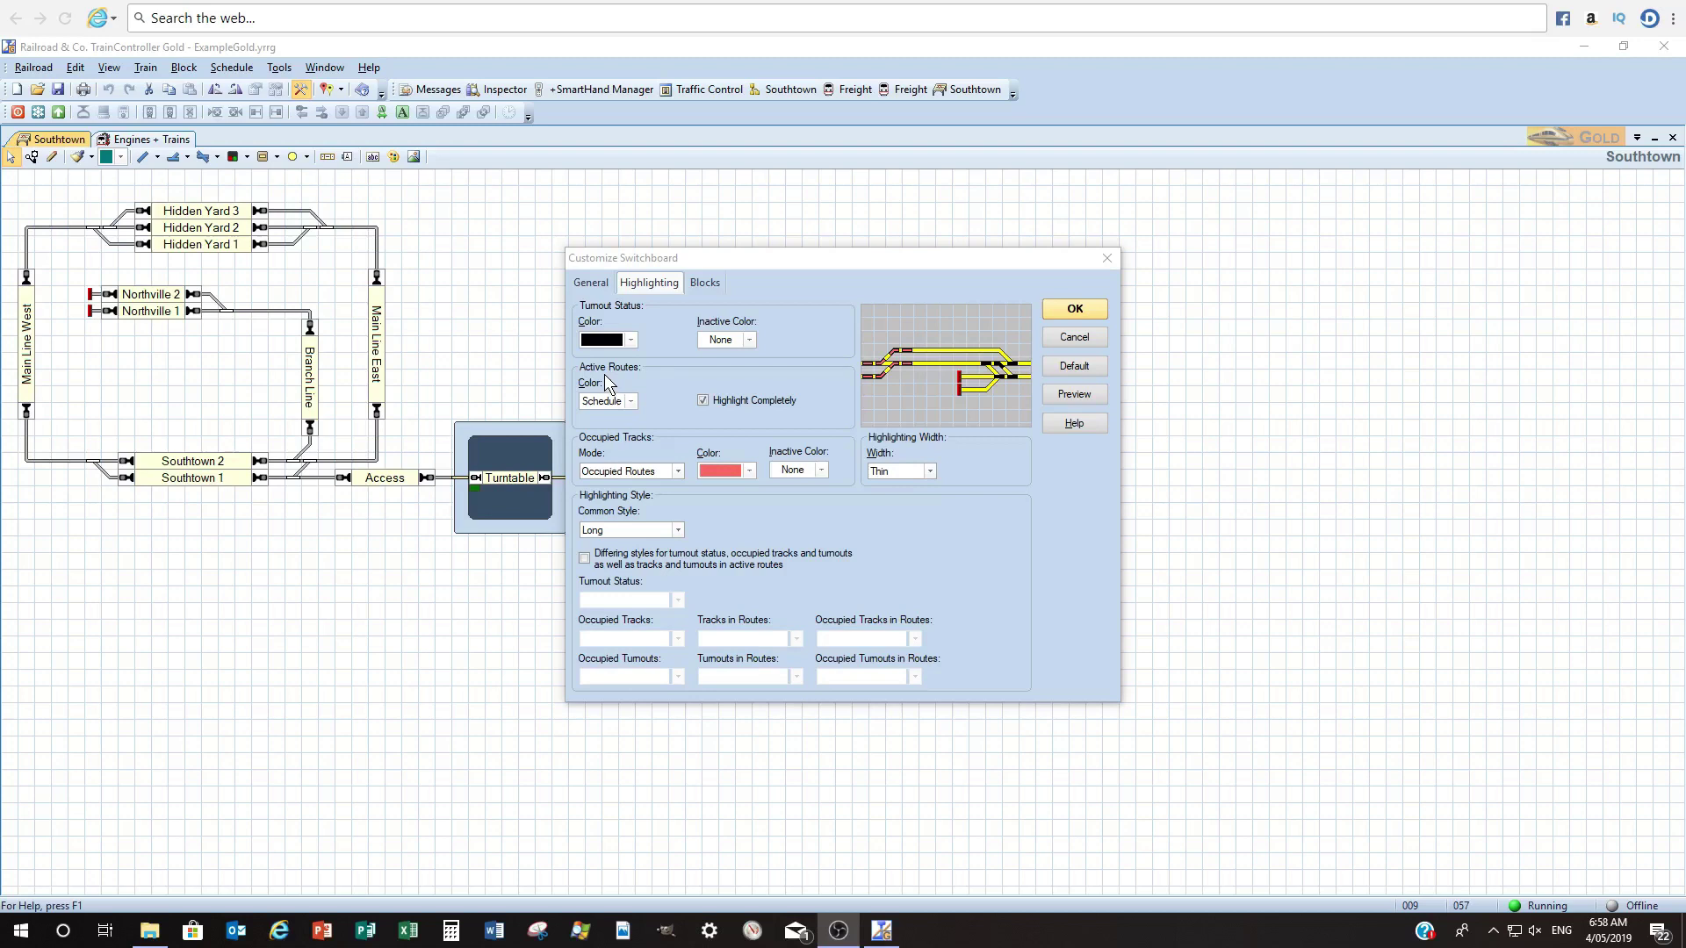
pyautogui.click(708, 282)
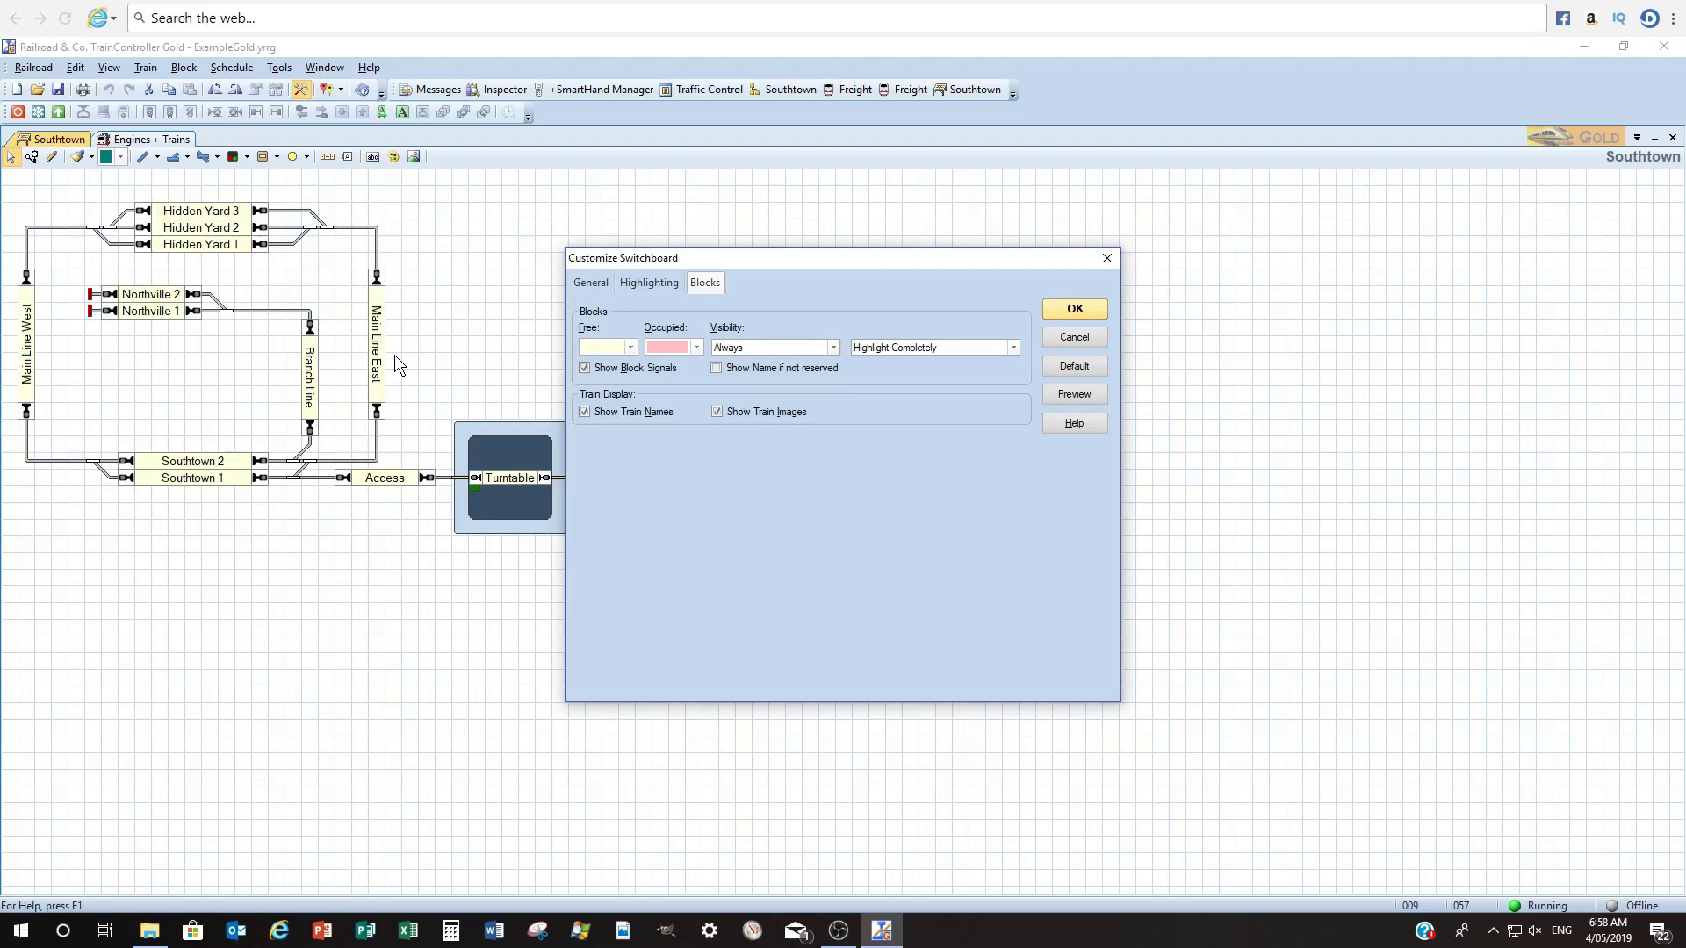
# - Turn on showing block names when not reserved and apply the switchboard customization
pyautogui.click(714, 369)
pyautogui.click(1075, 309)
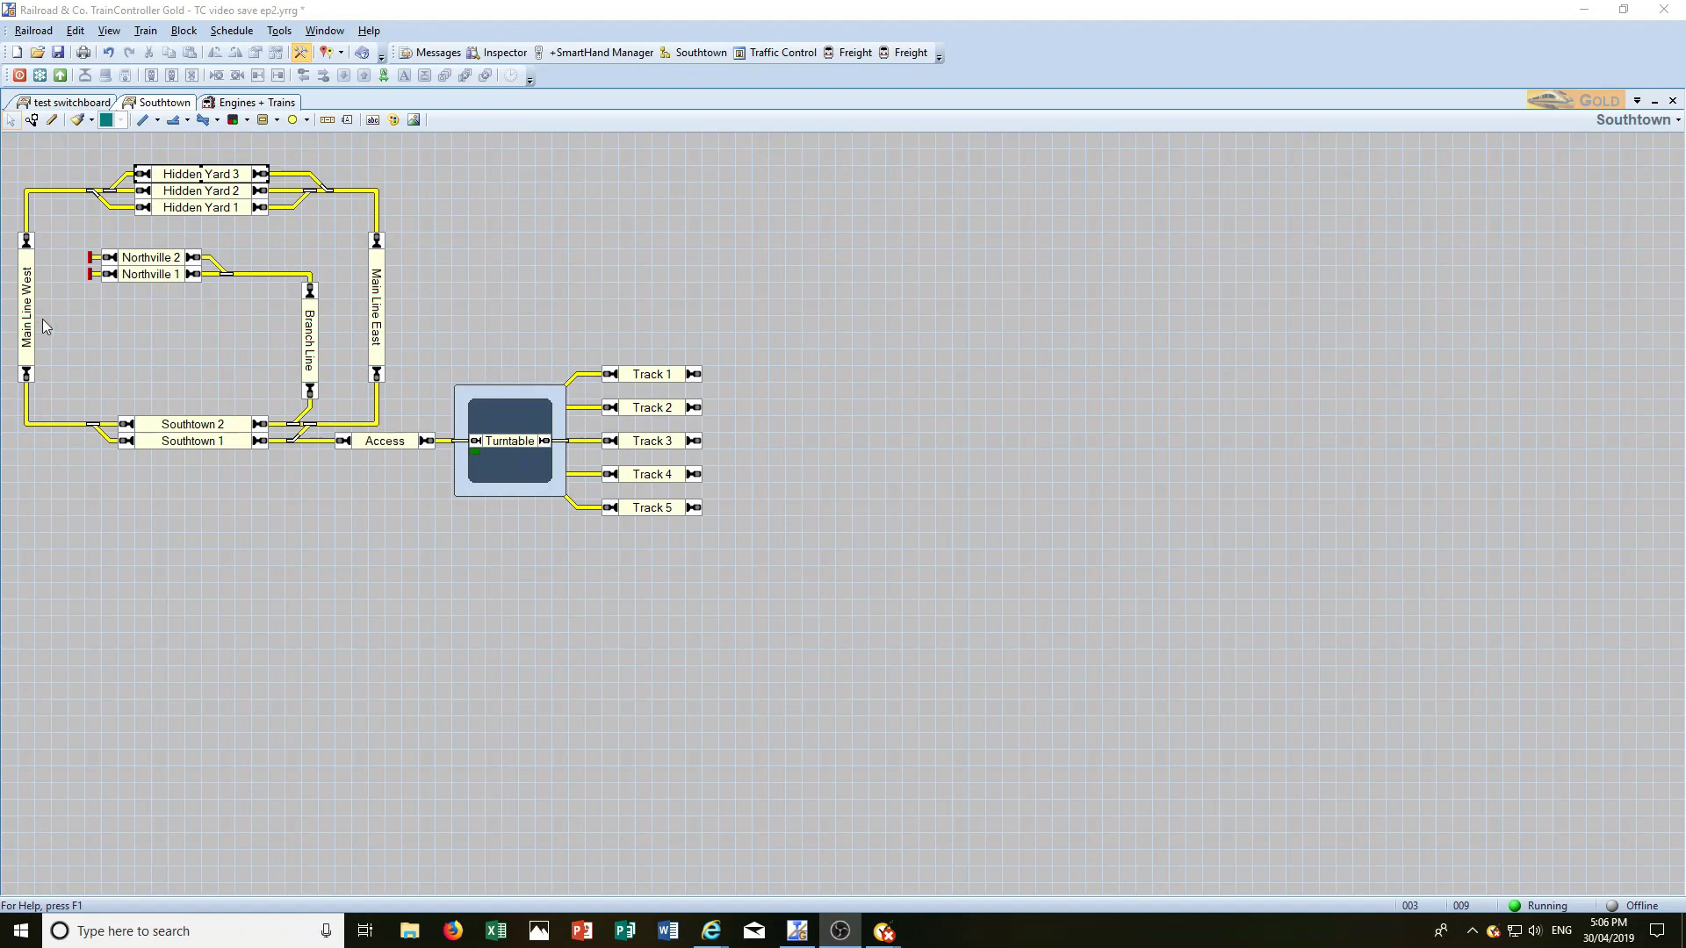
# - Open the connected Lenz Digital Plus / USB system for changing in the digital systems setup and look through the supported systems
pyautogui.click(35, 30)
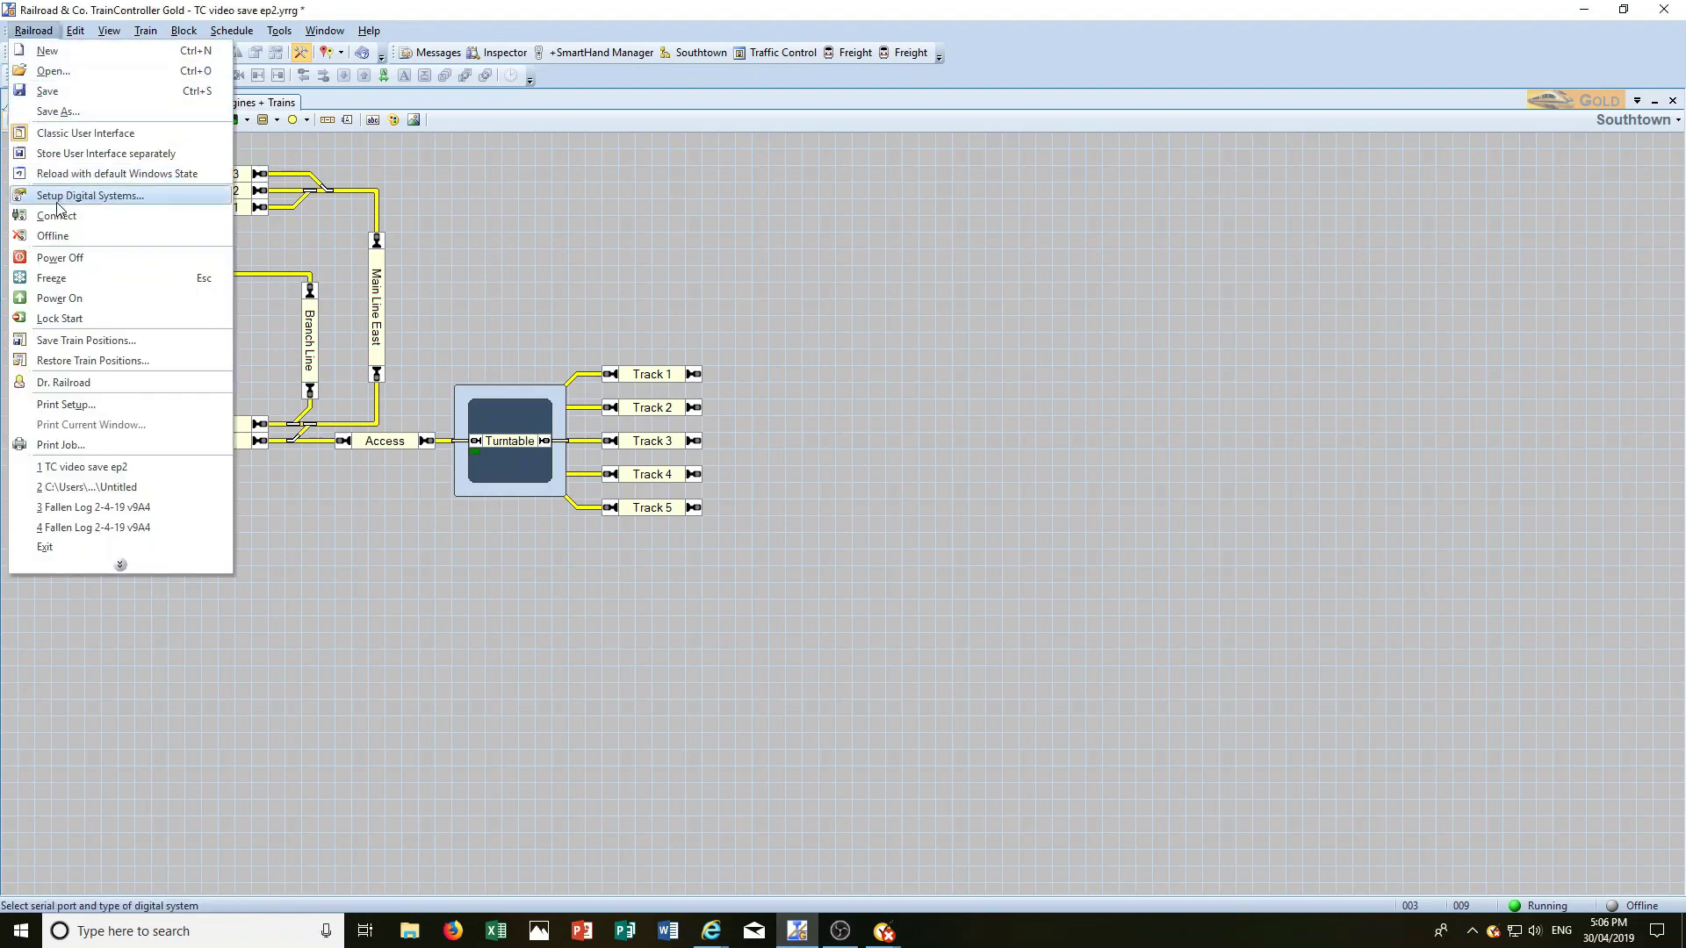
pyautogui.click(89, 201)
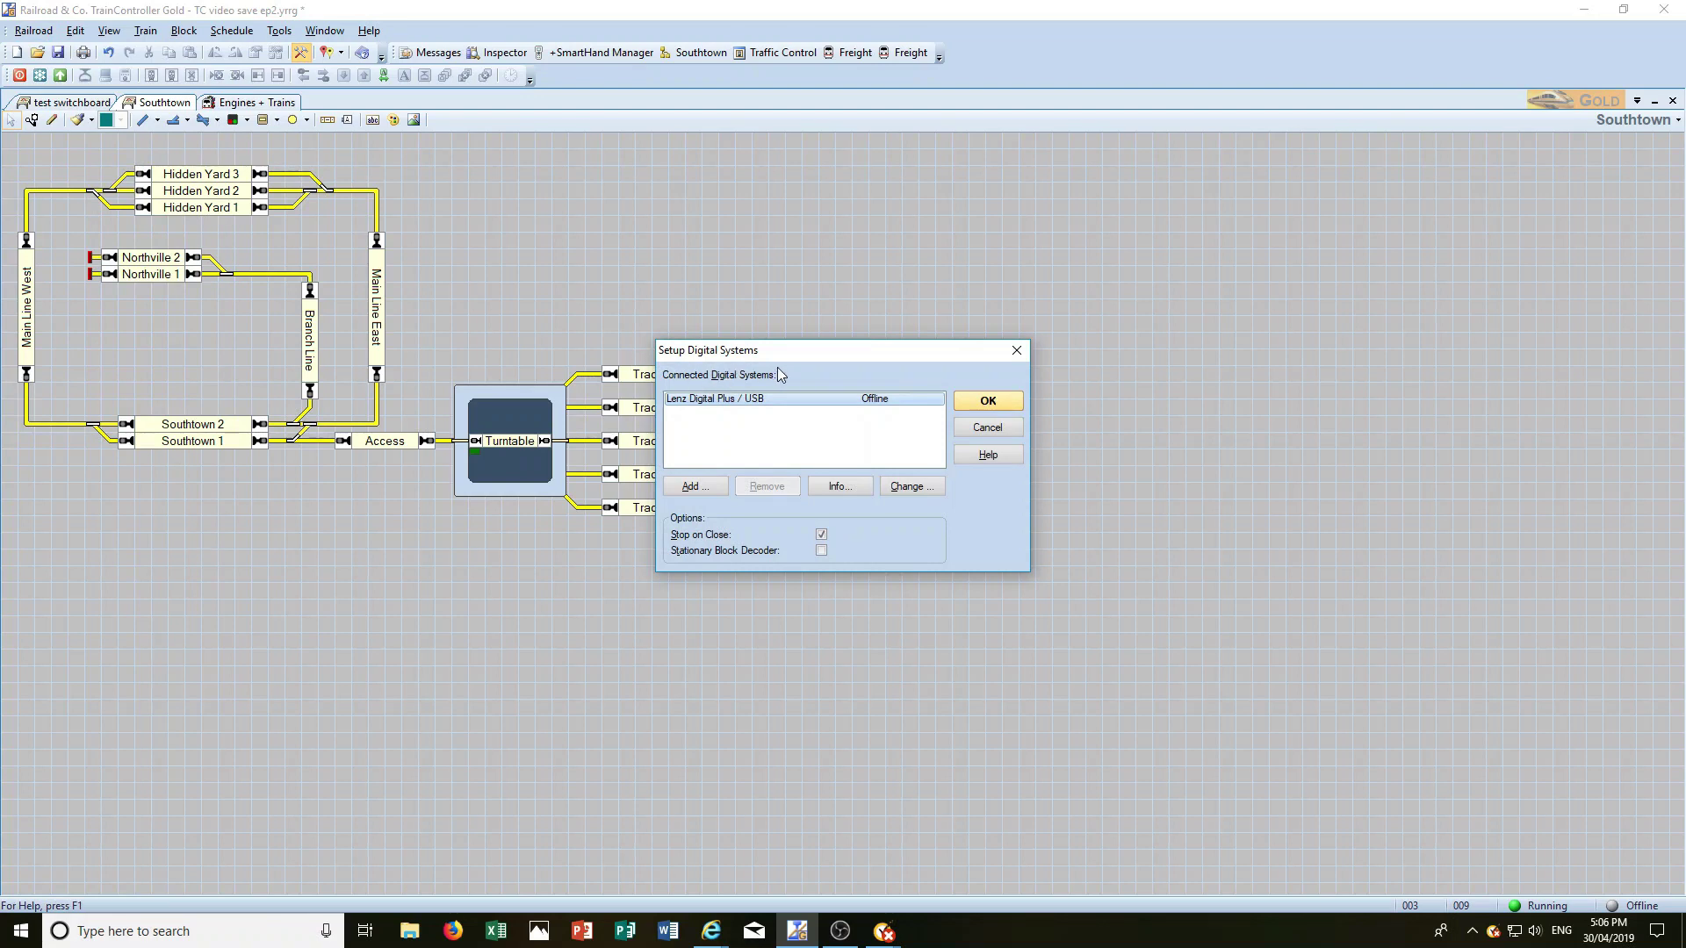
pyautogui.click(910, 485)
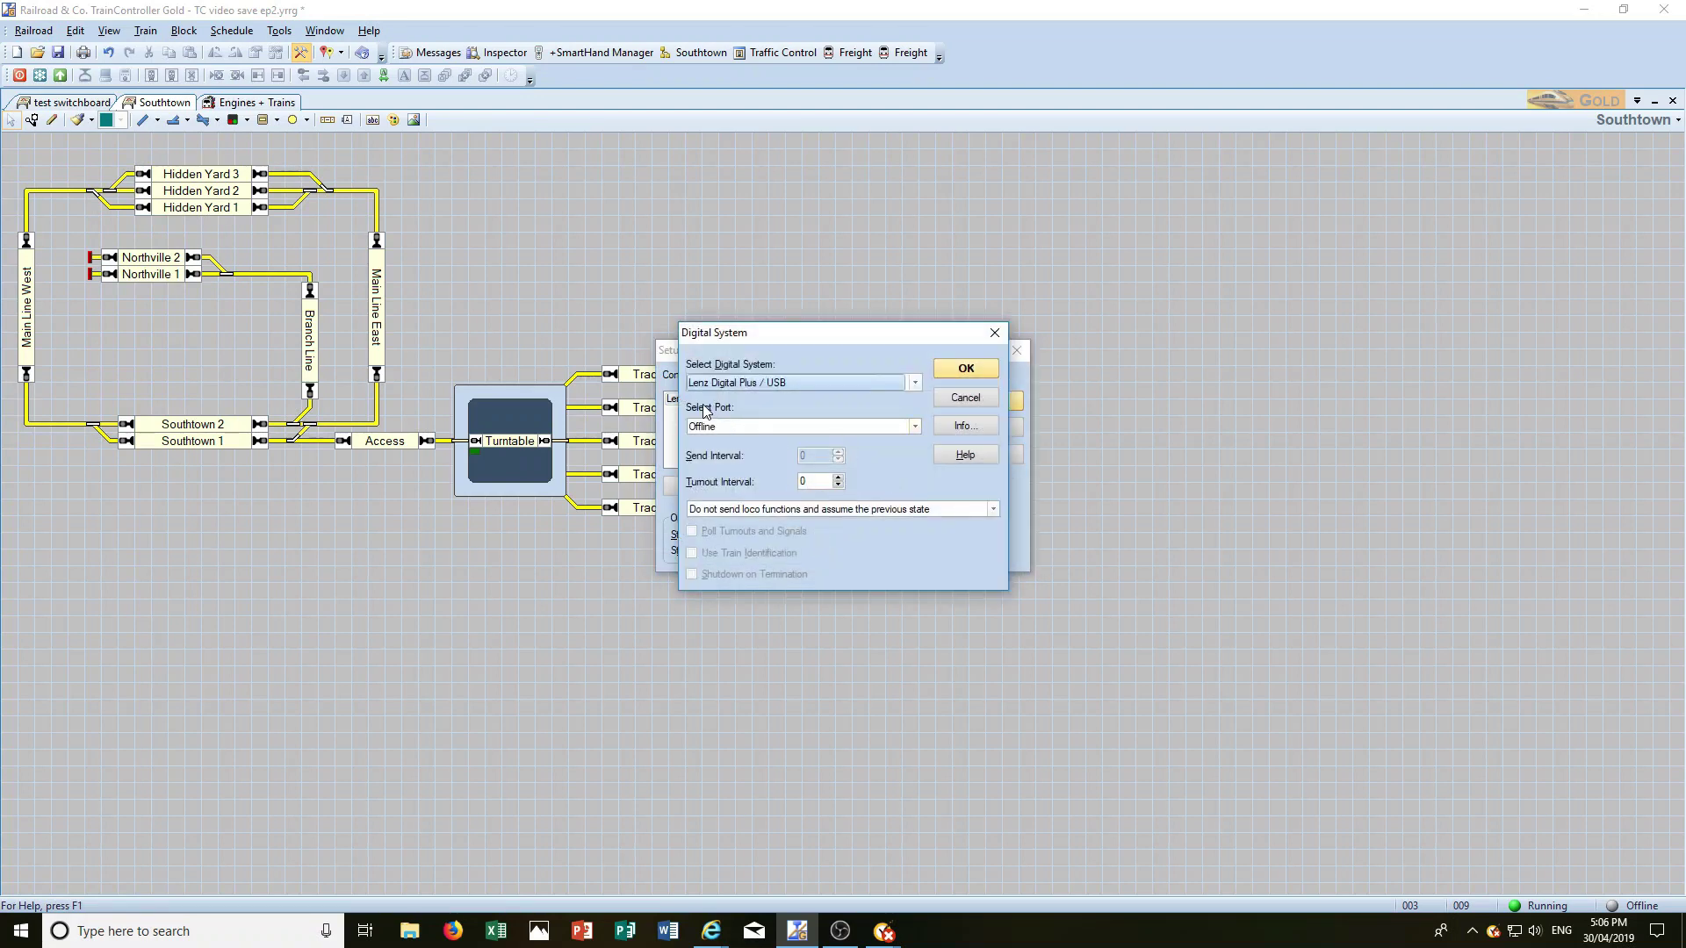
pyautogui.click(914, 384)
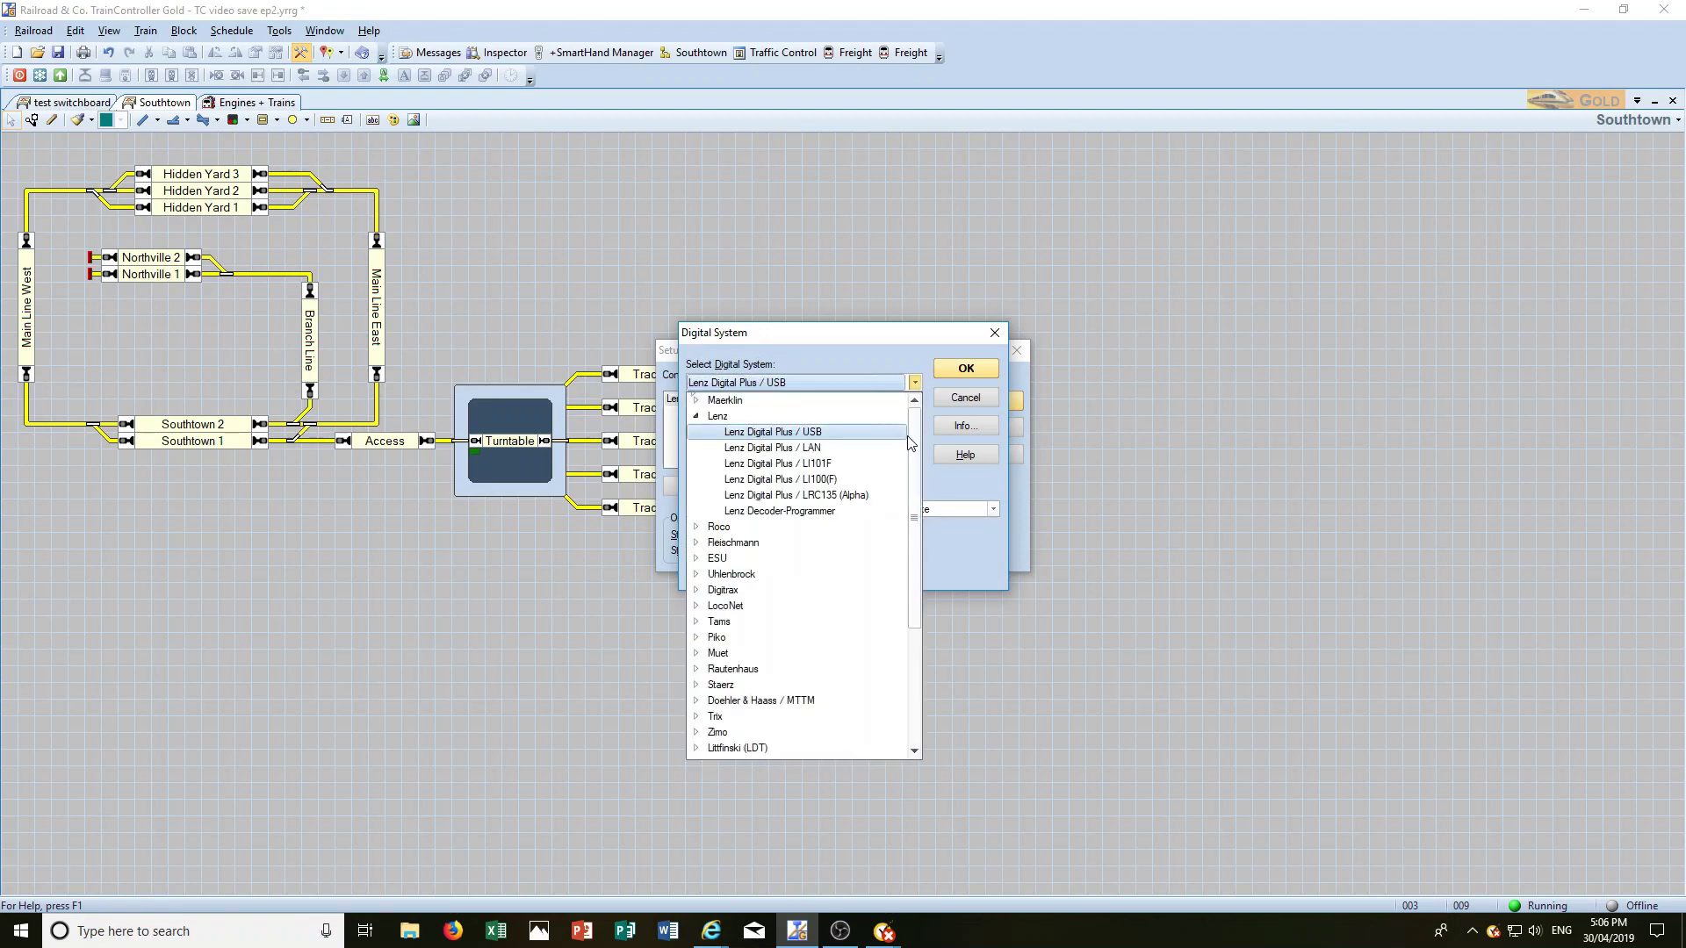
pyautogui.moveTo(914, 445); pyautogui.dragTo(926, 485)
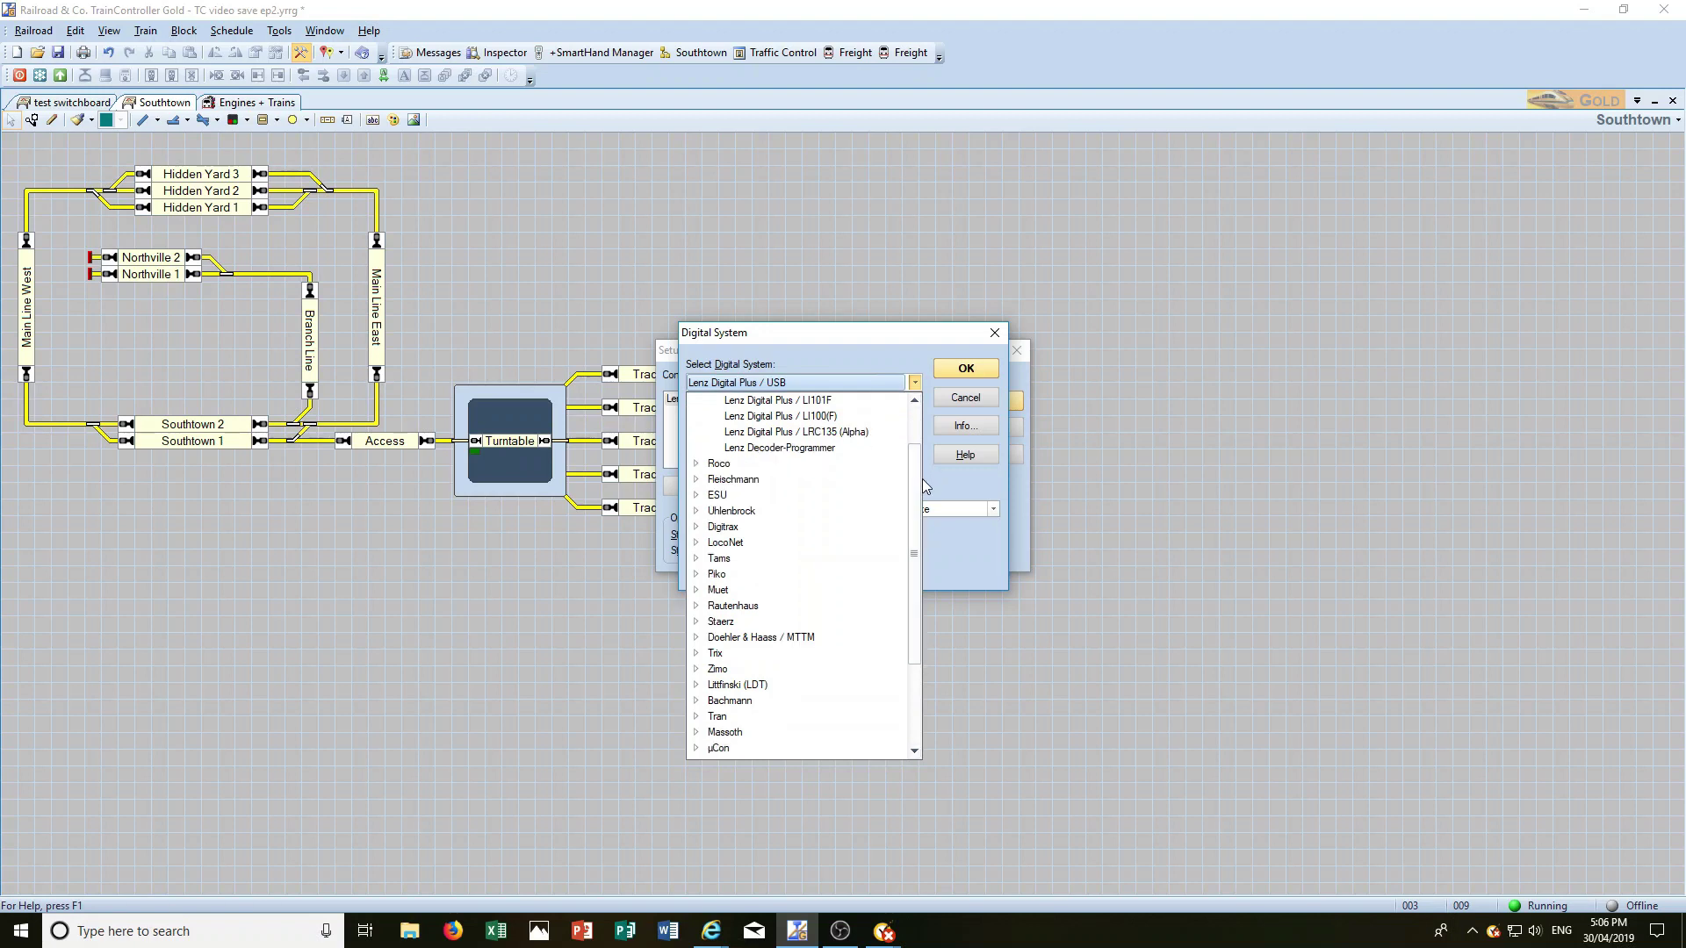
pyautogui.moveTo(918, 486); pyautogui.dragTo(922, 556)
pyautogui.click(923, 567)
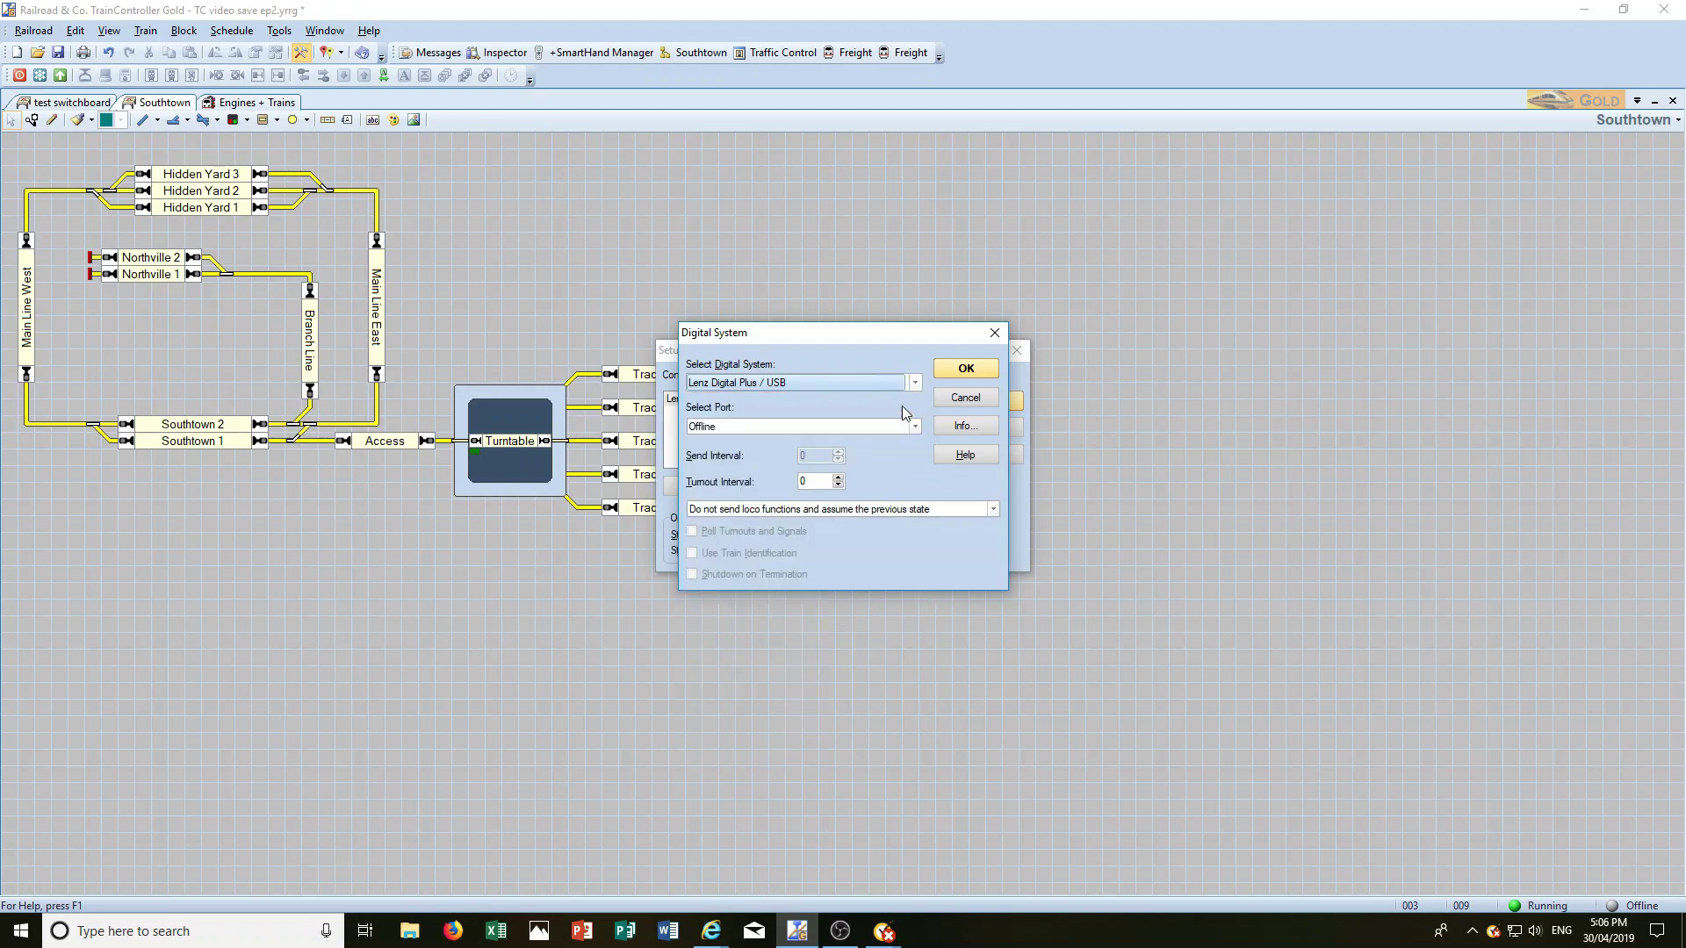
# - Choose LDT HSI-88 from the Littfinski (LDT) group as the digital system
pyautogui.click(914, 382)
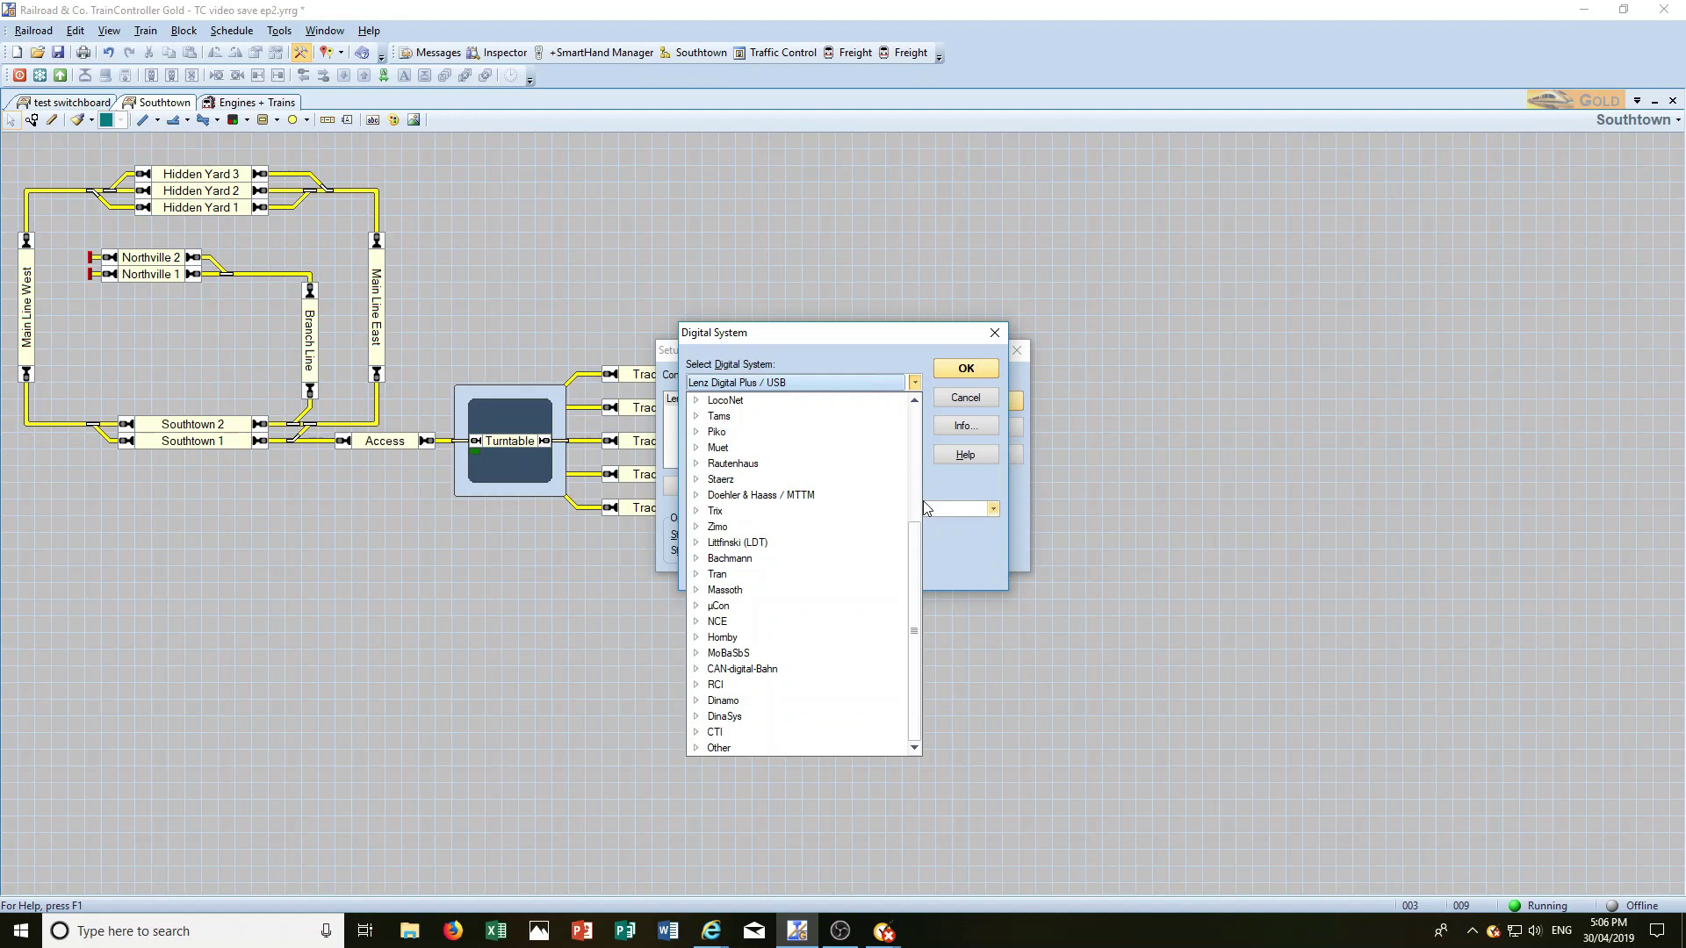
pyautogui.scroll(1, 914, 533)
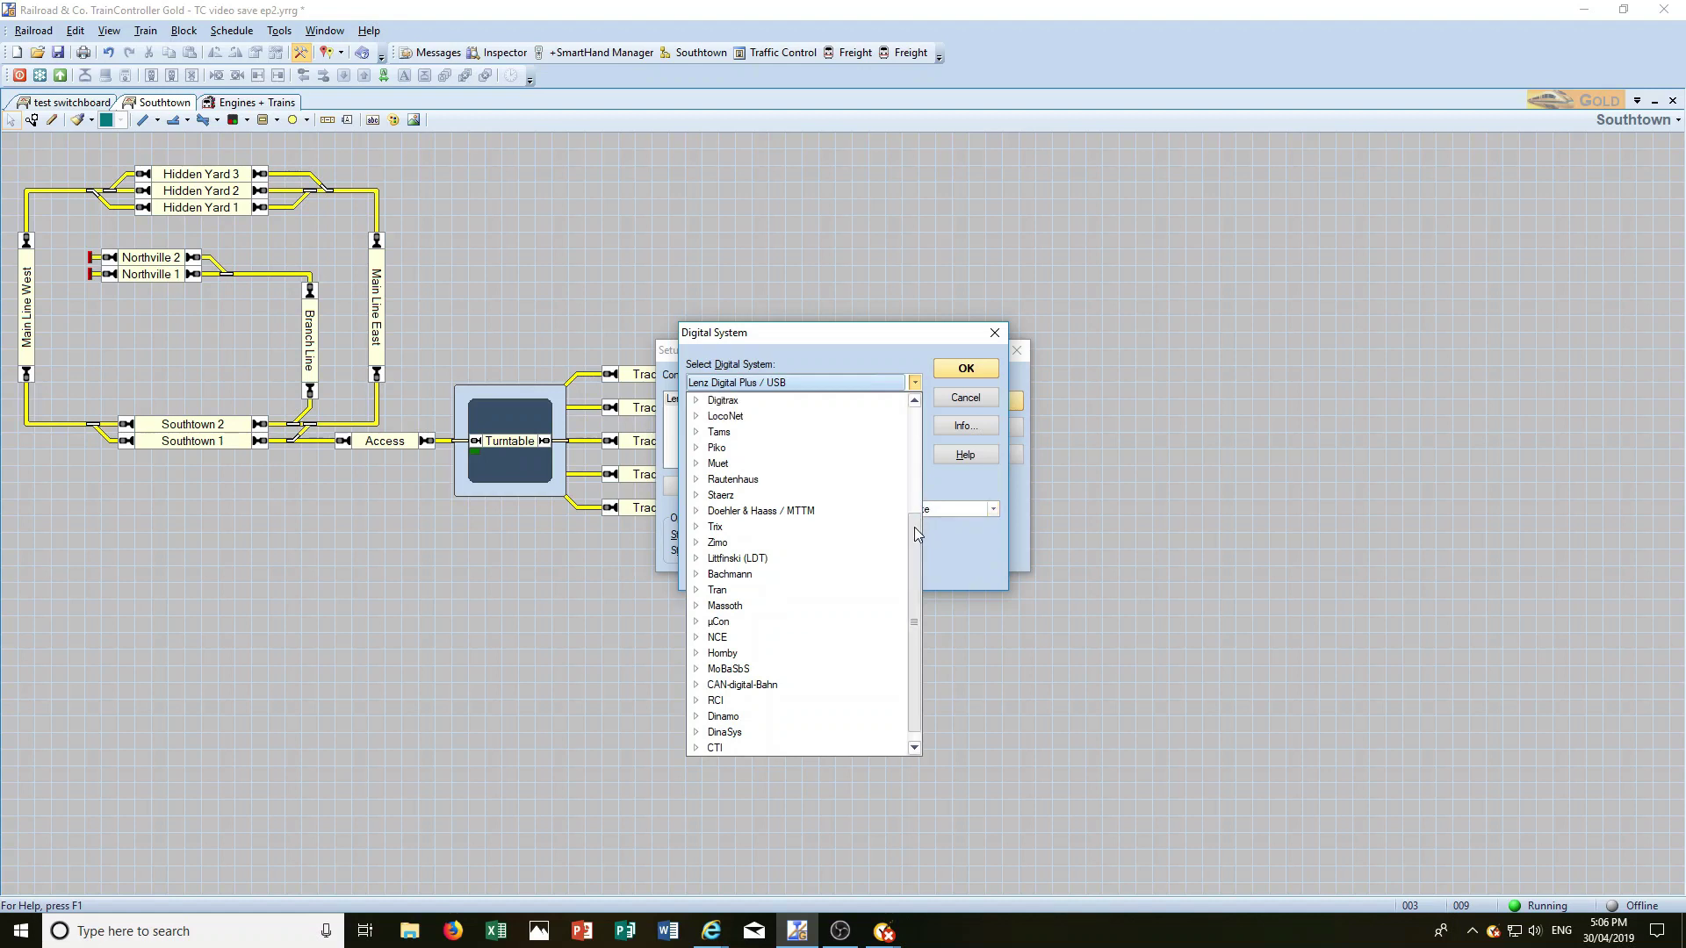
pyautogui.scroll(3, 917, 534)
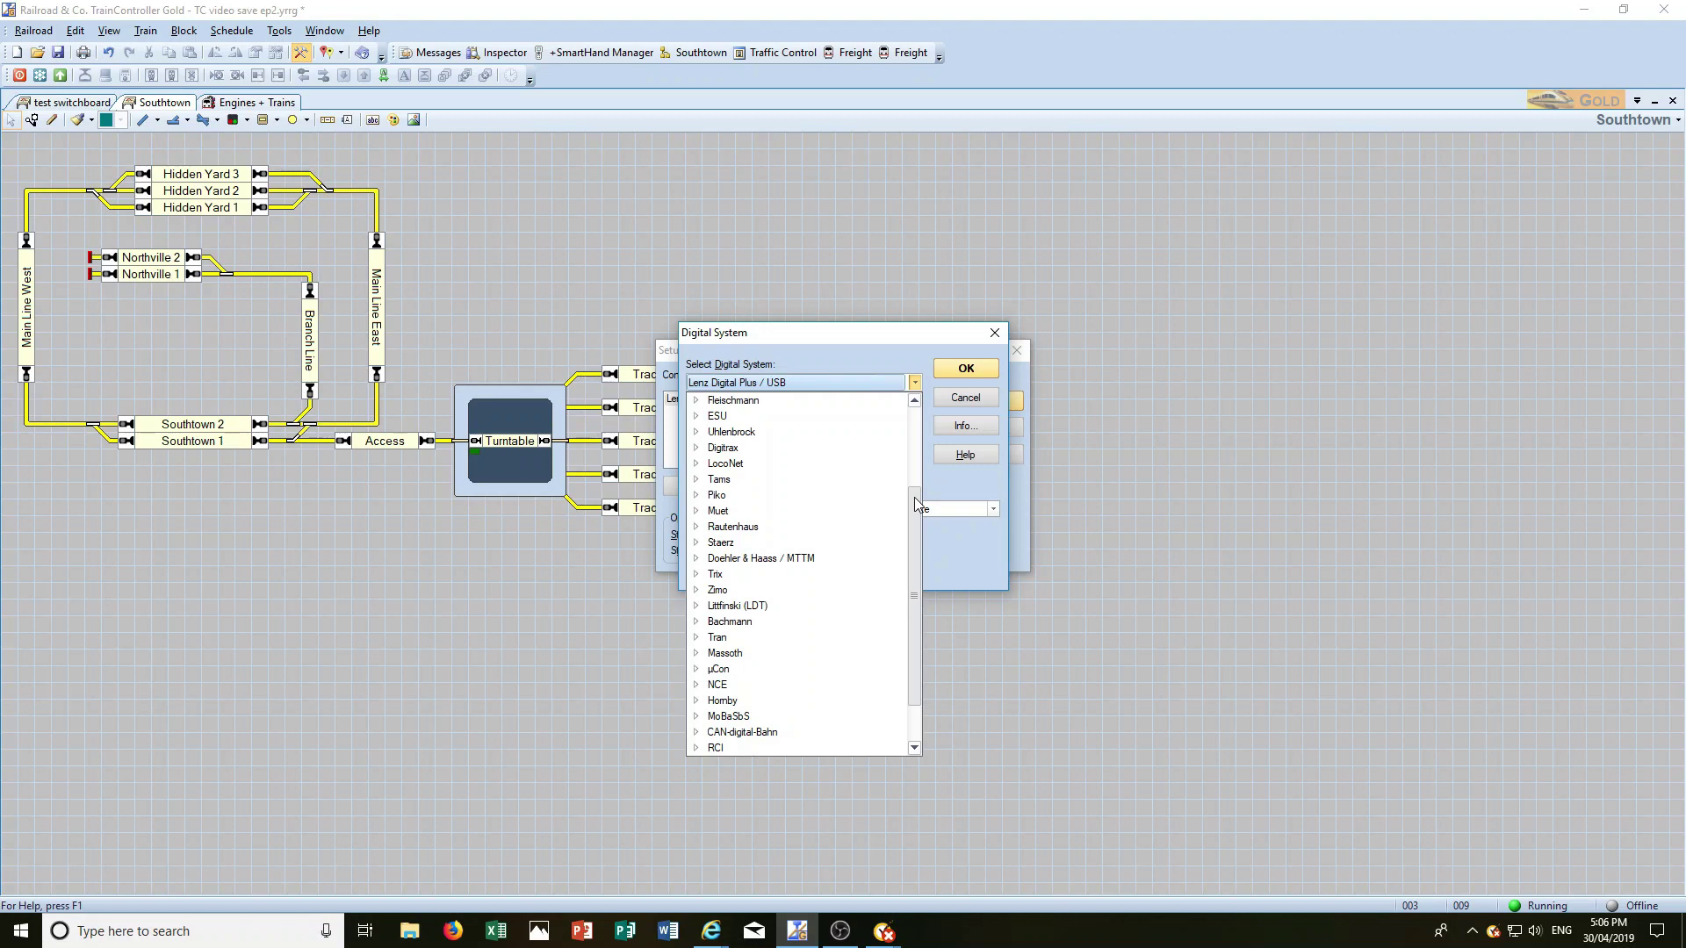
pyautogui.click(697, 608)
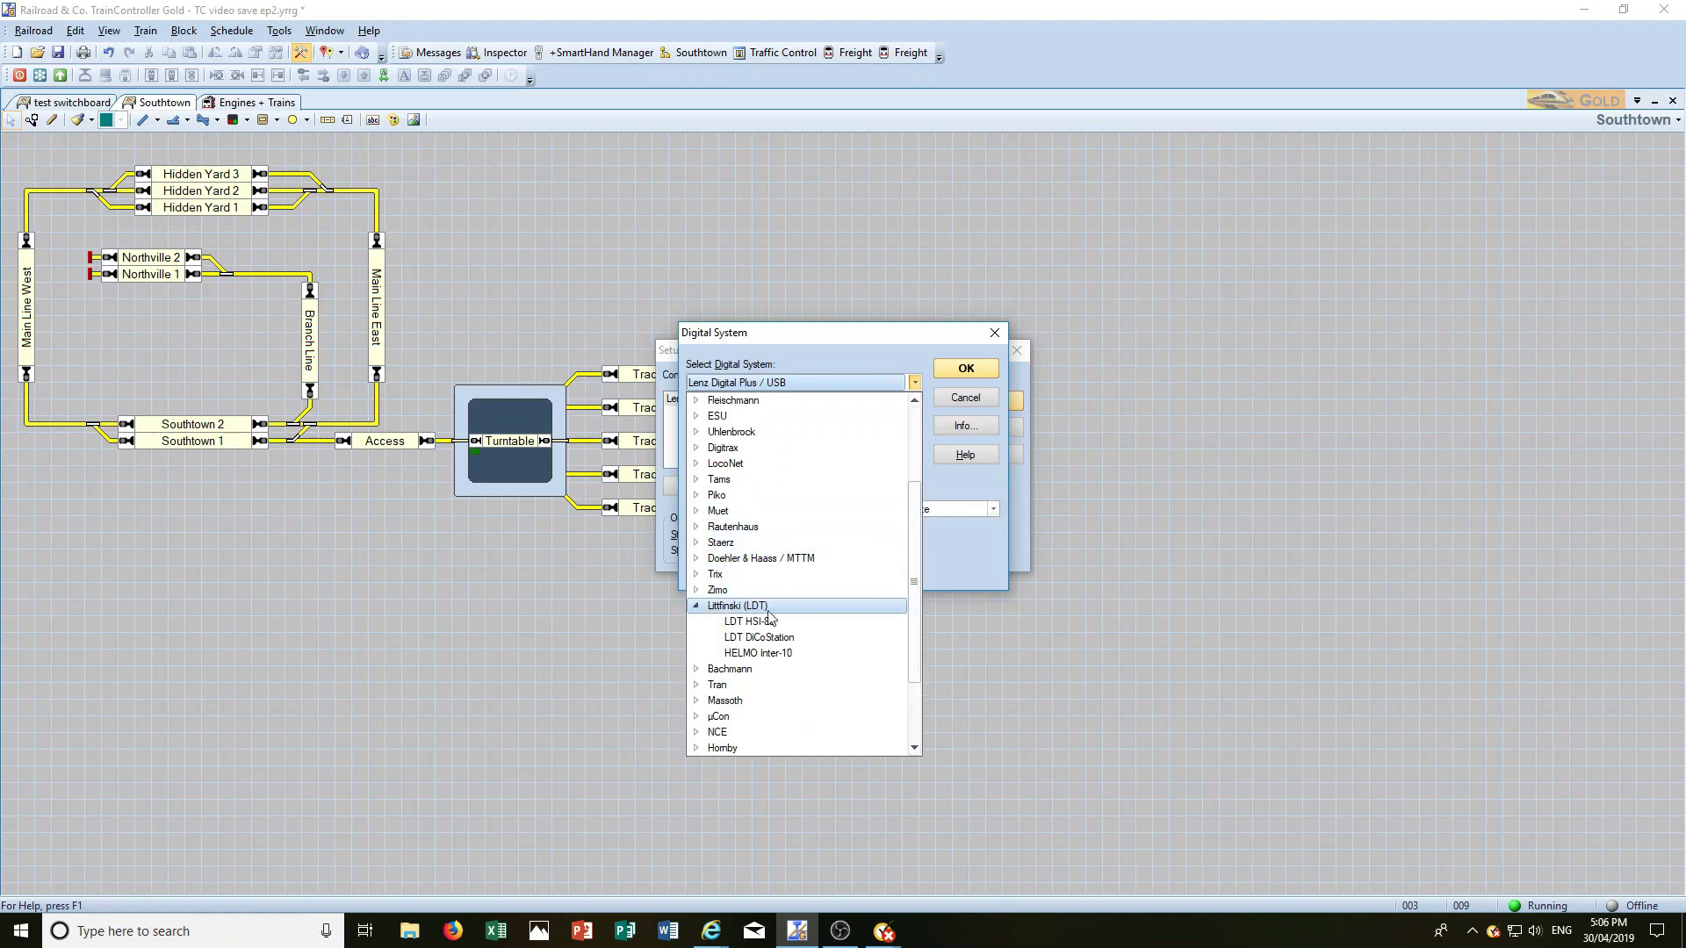
pyautogui.click(742, 619)
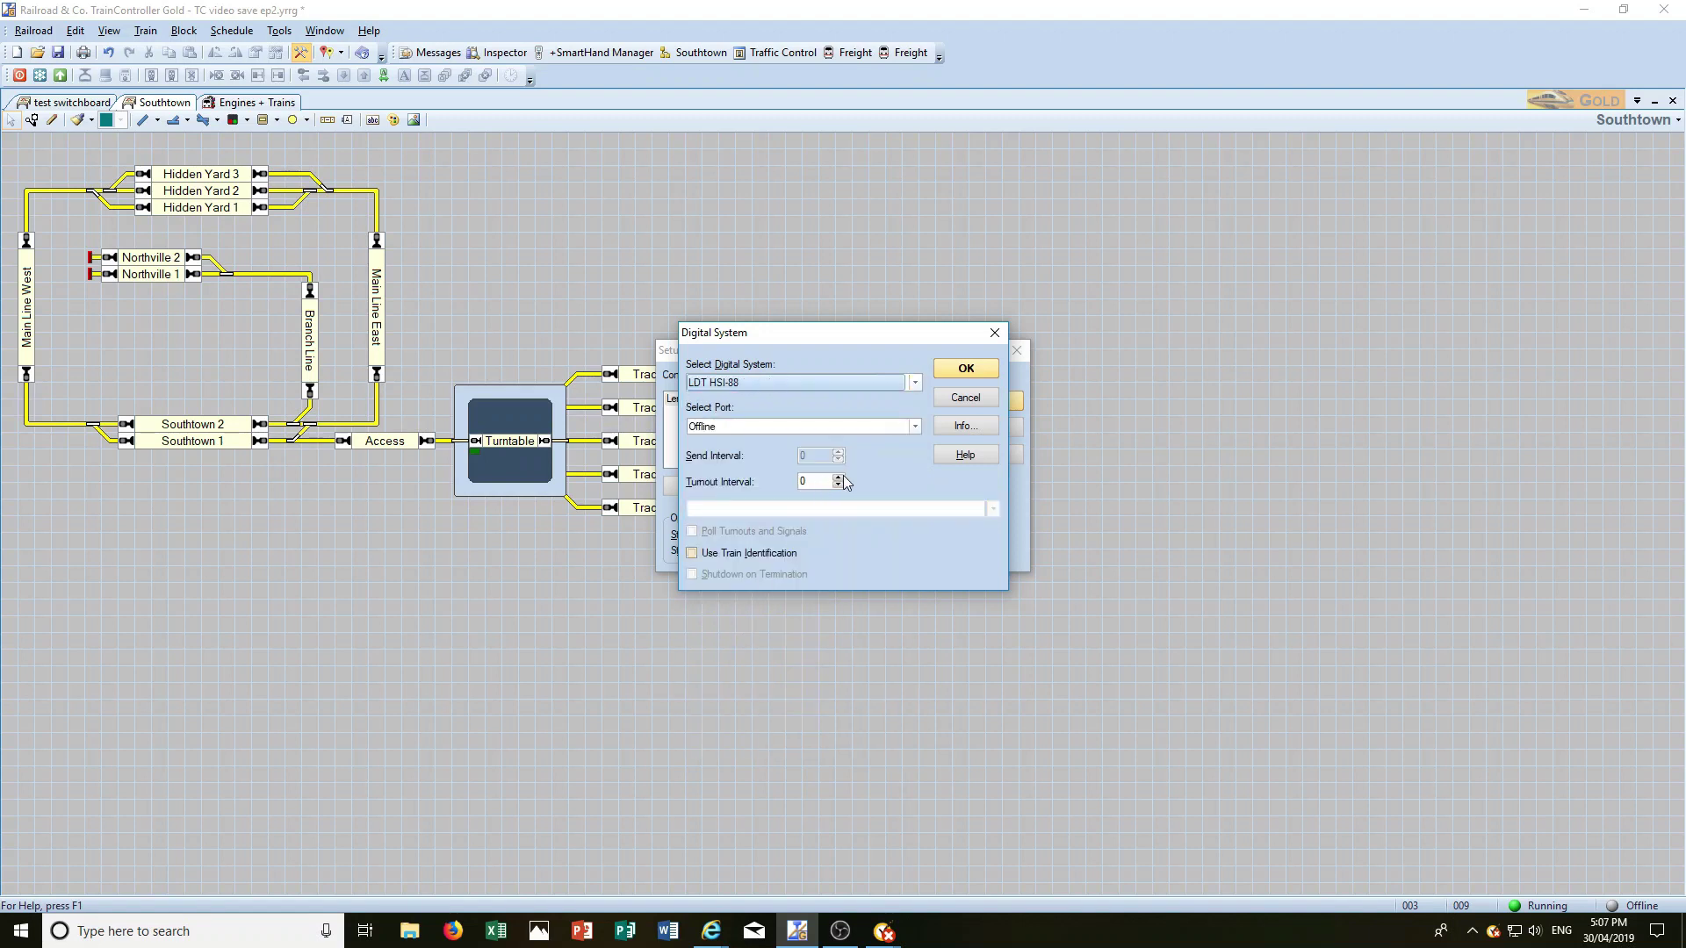
# - Set the LDT HSI-88 port to USB and confirm the digital systems setup
pyautogui.click(914, 427)
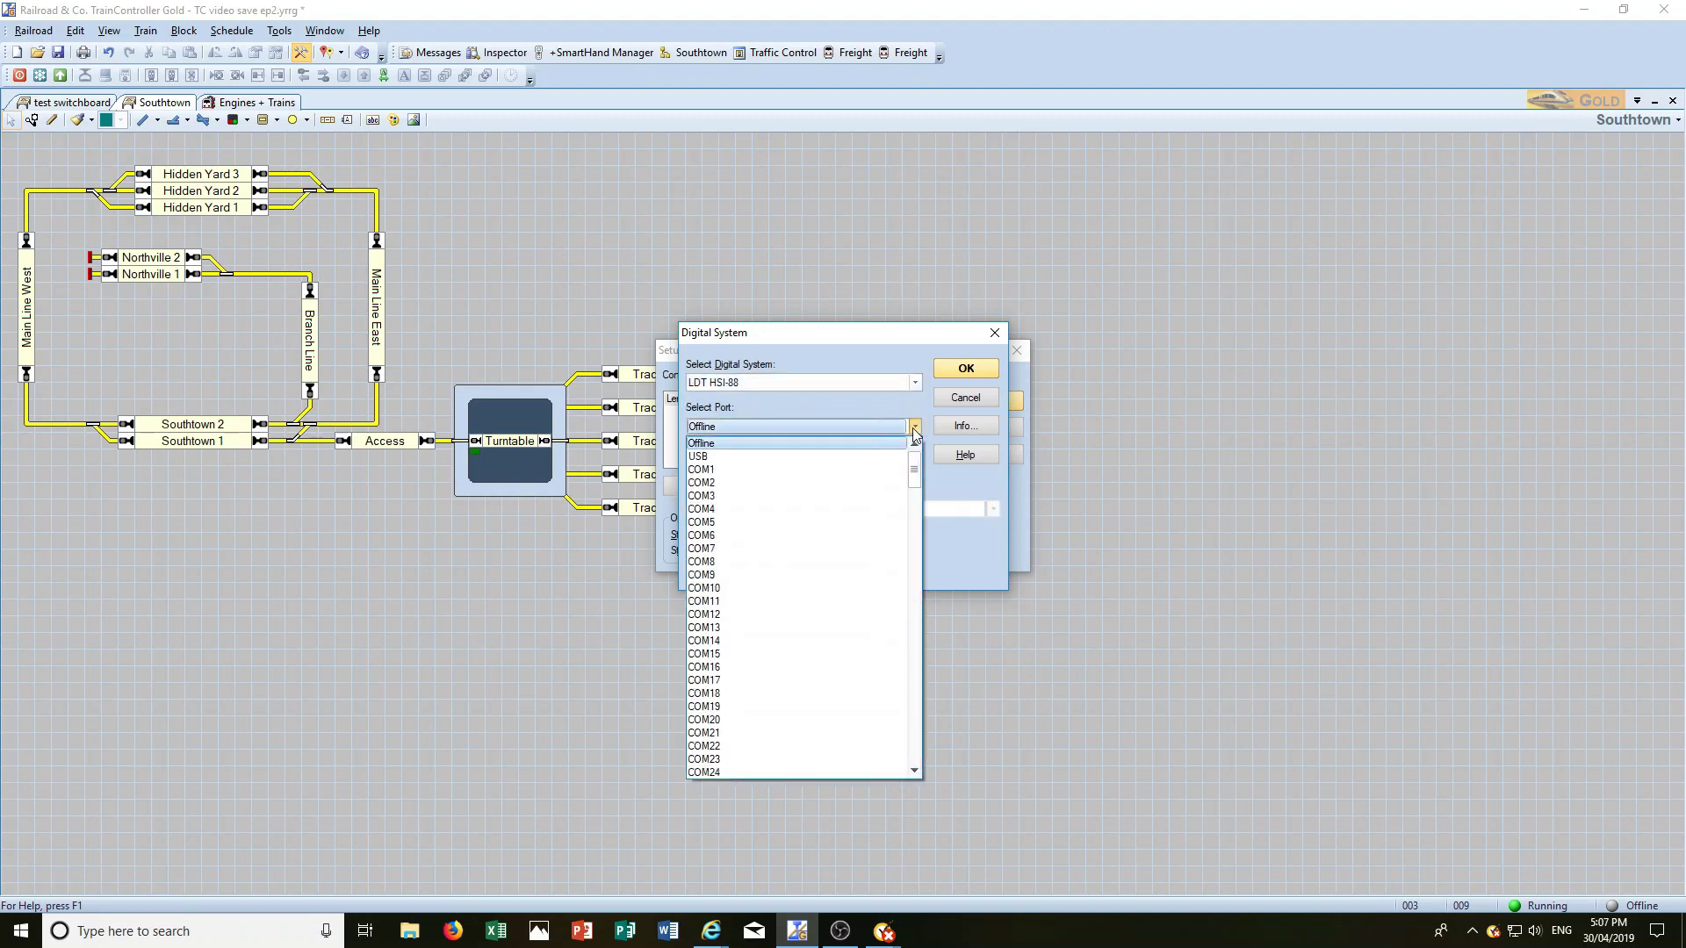
pyautogui.click(711, 456)
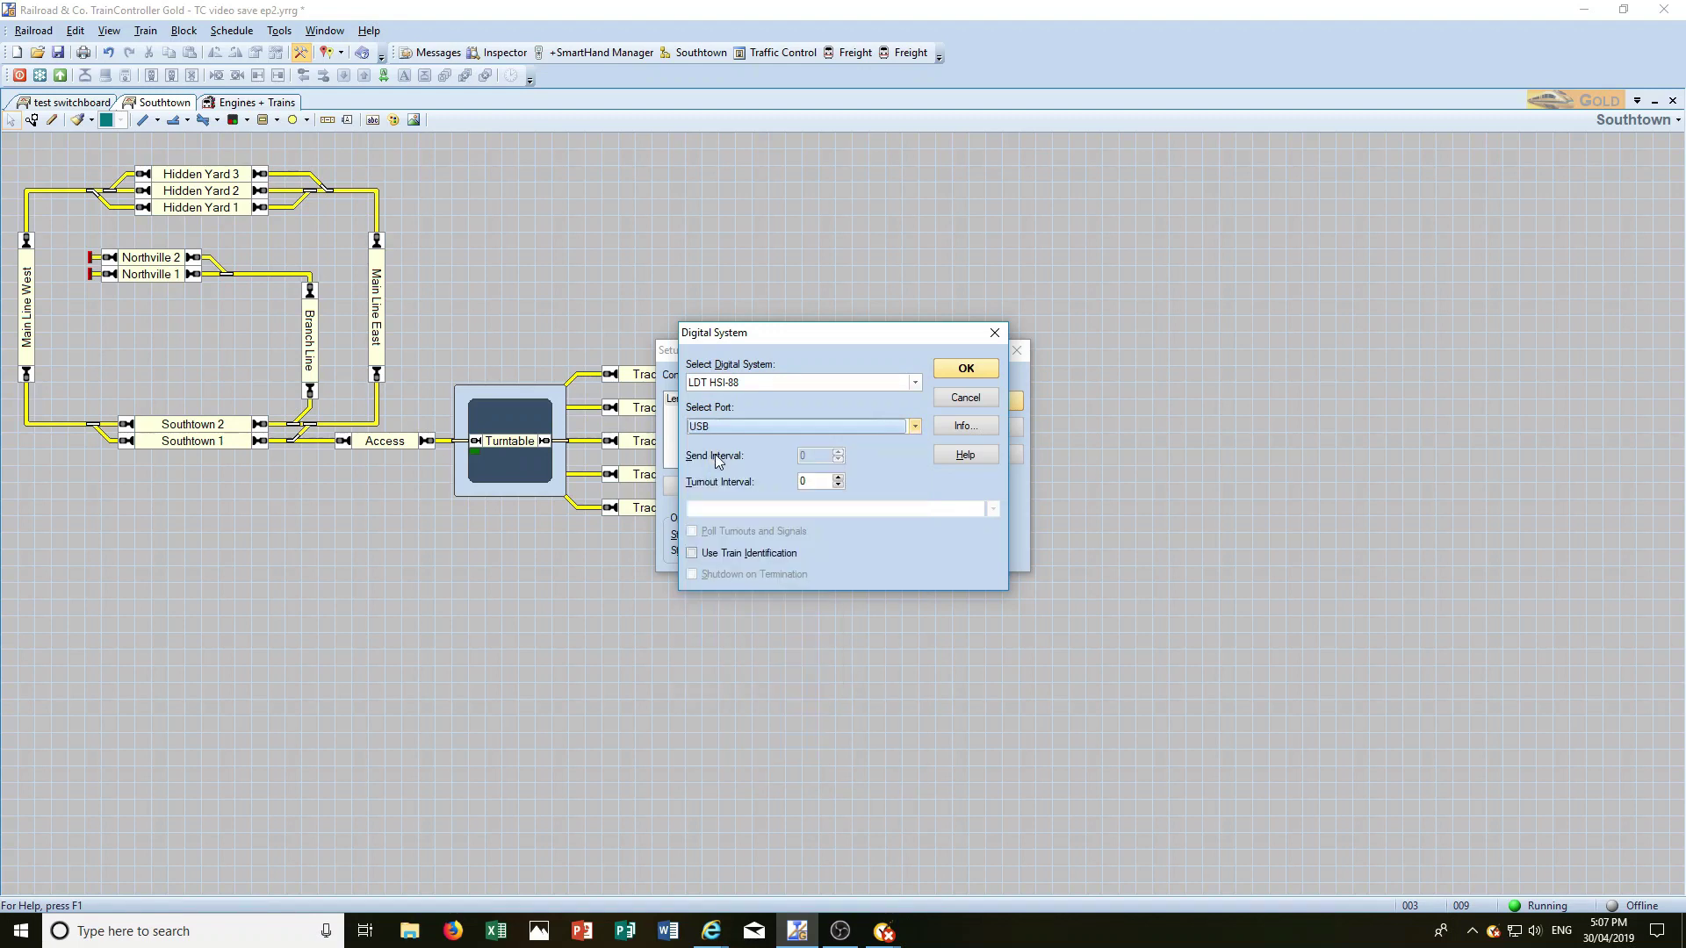
pyautogui.click(955, 372)
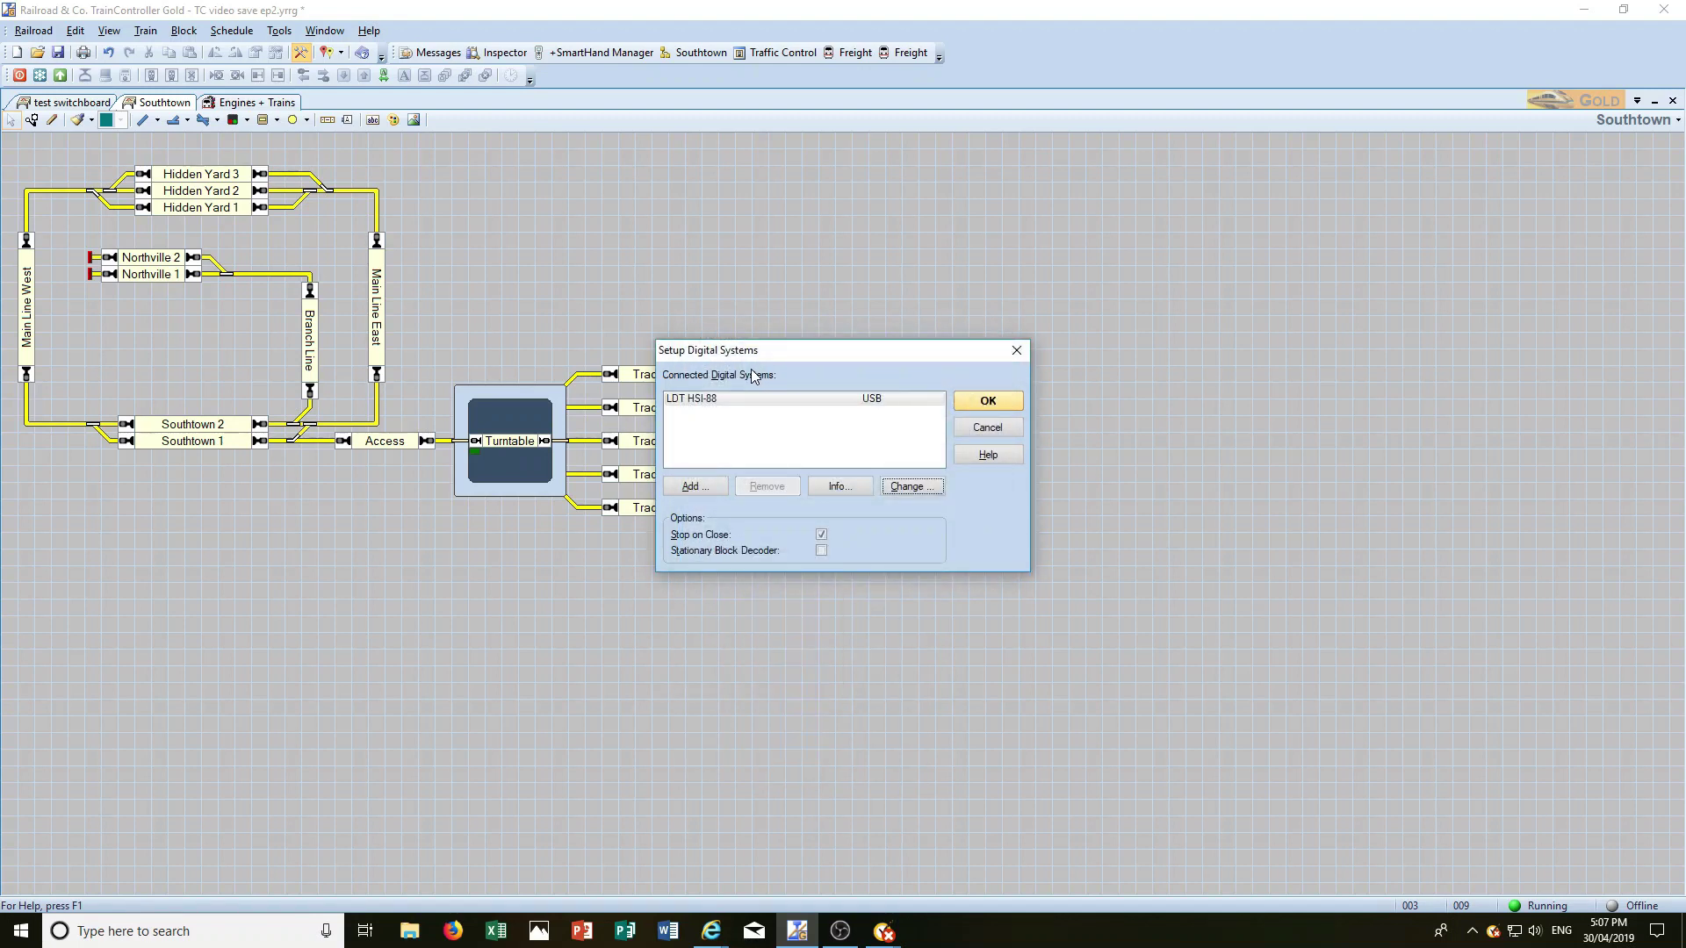
pyautogui.click(969, 399)
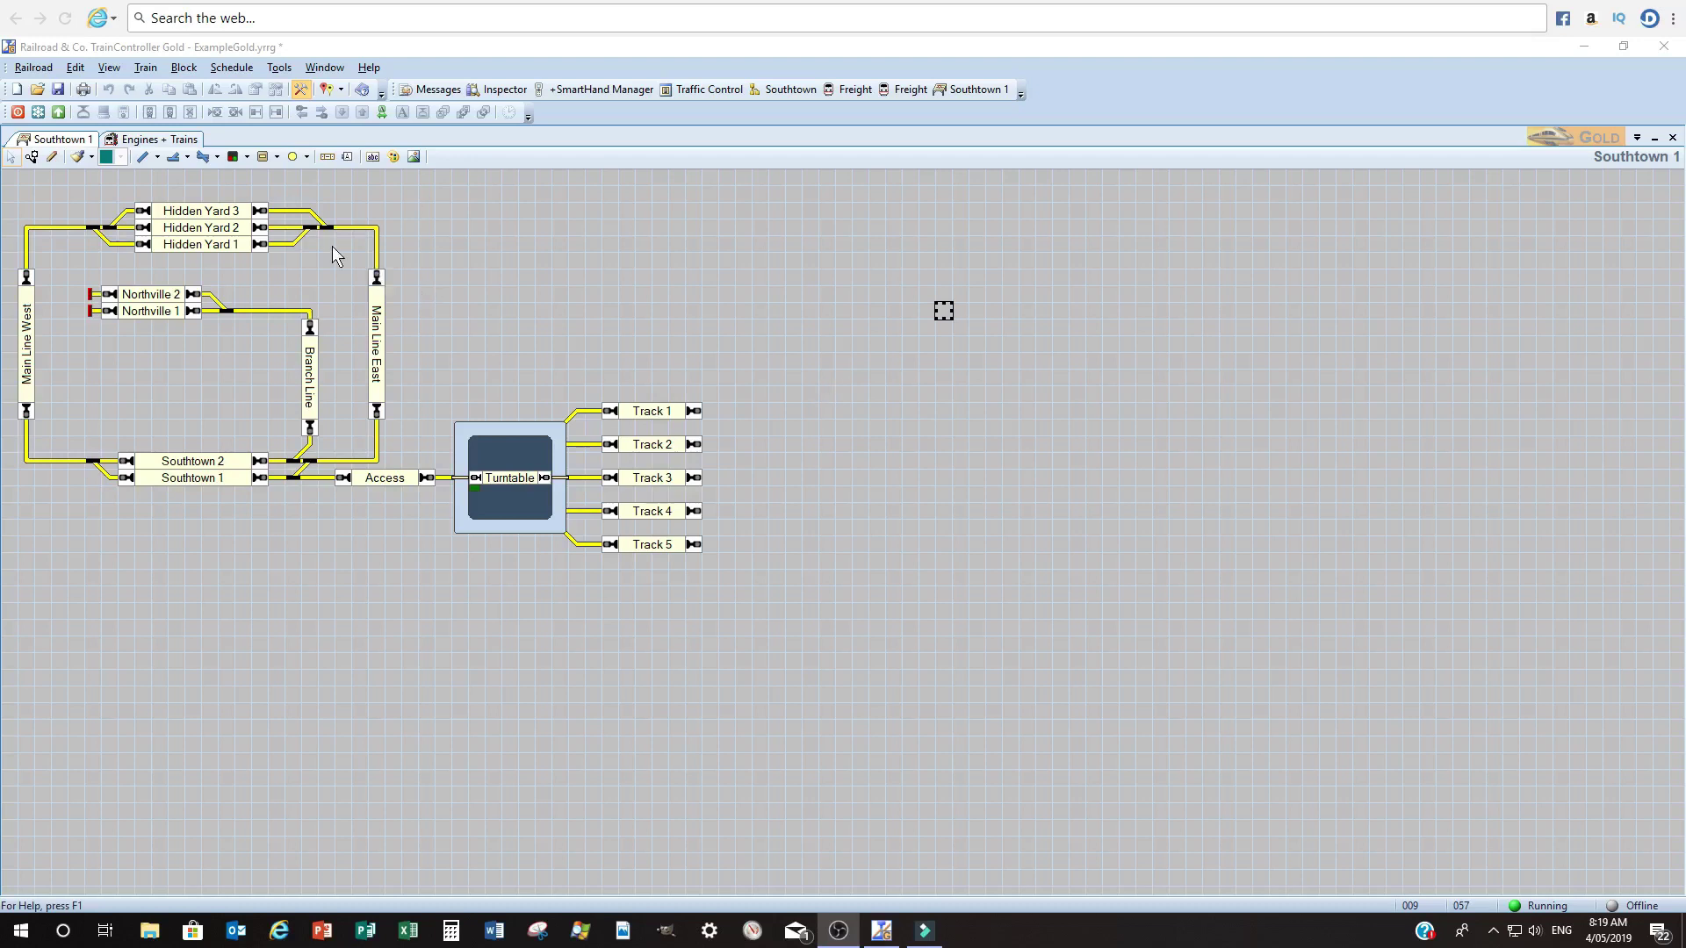
# - Reopen the digital systems setup and add a further system, choosing Roco/Fleischmann Z21
pyautogui.click(32, 70)
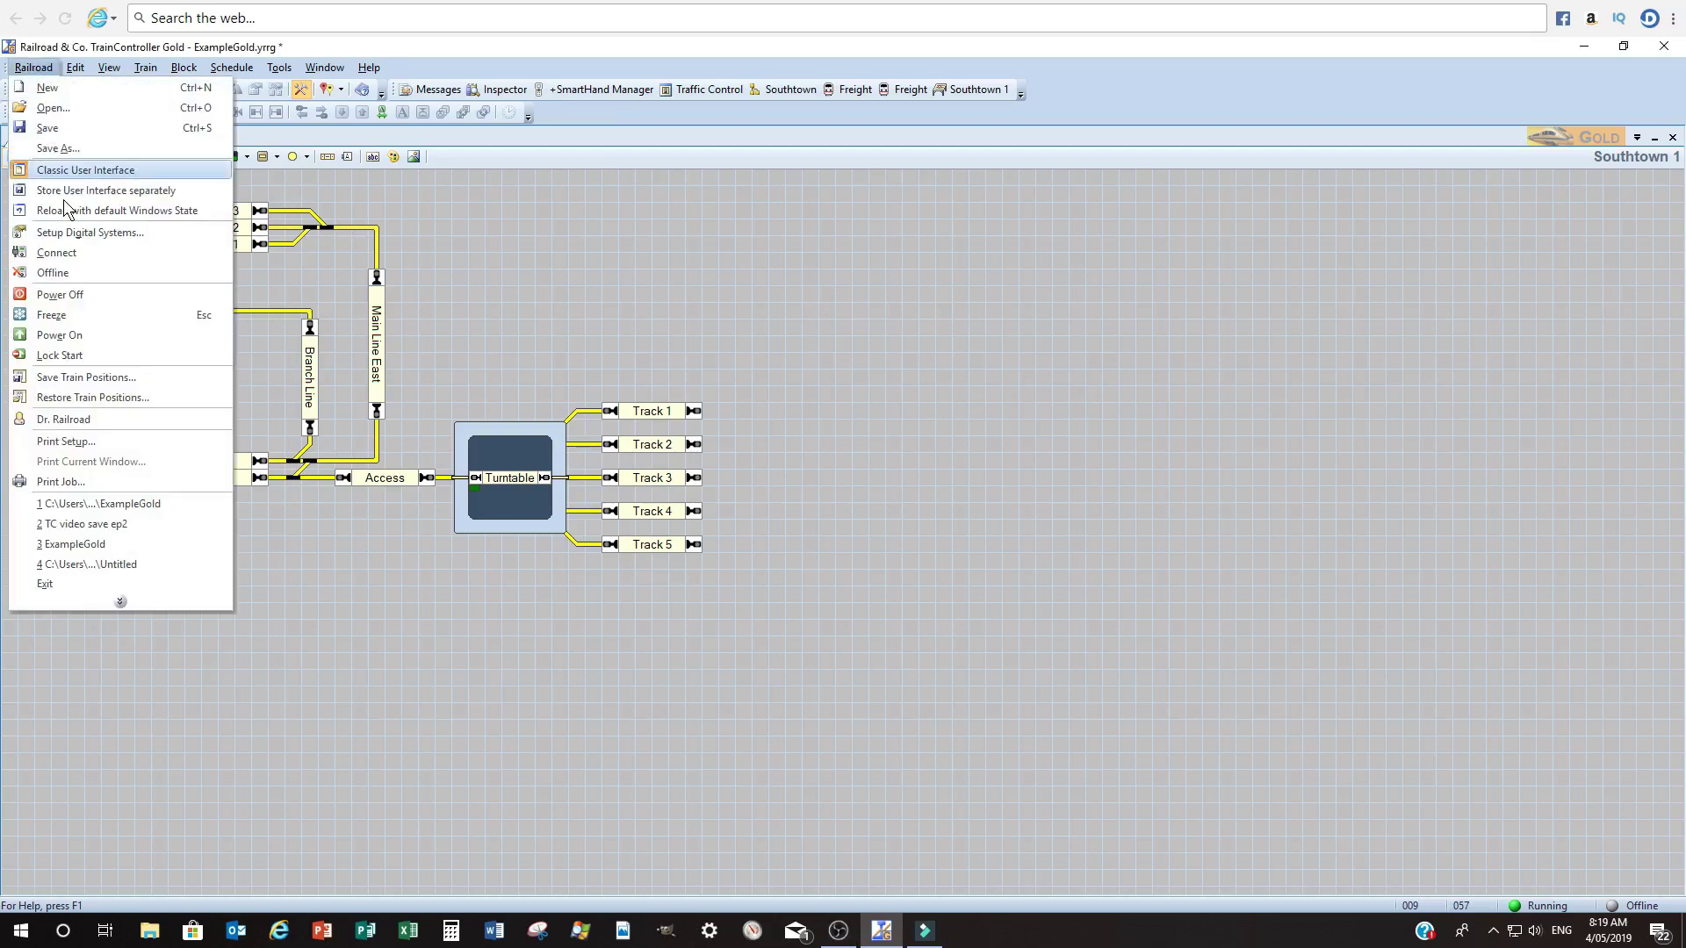
pyautogui.click(83, 231)
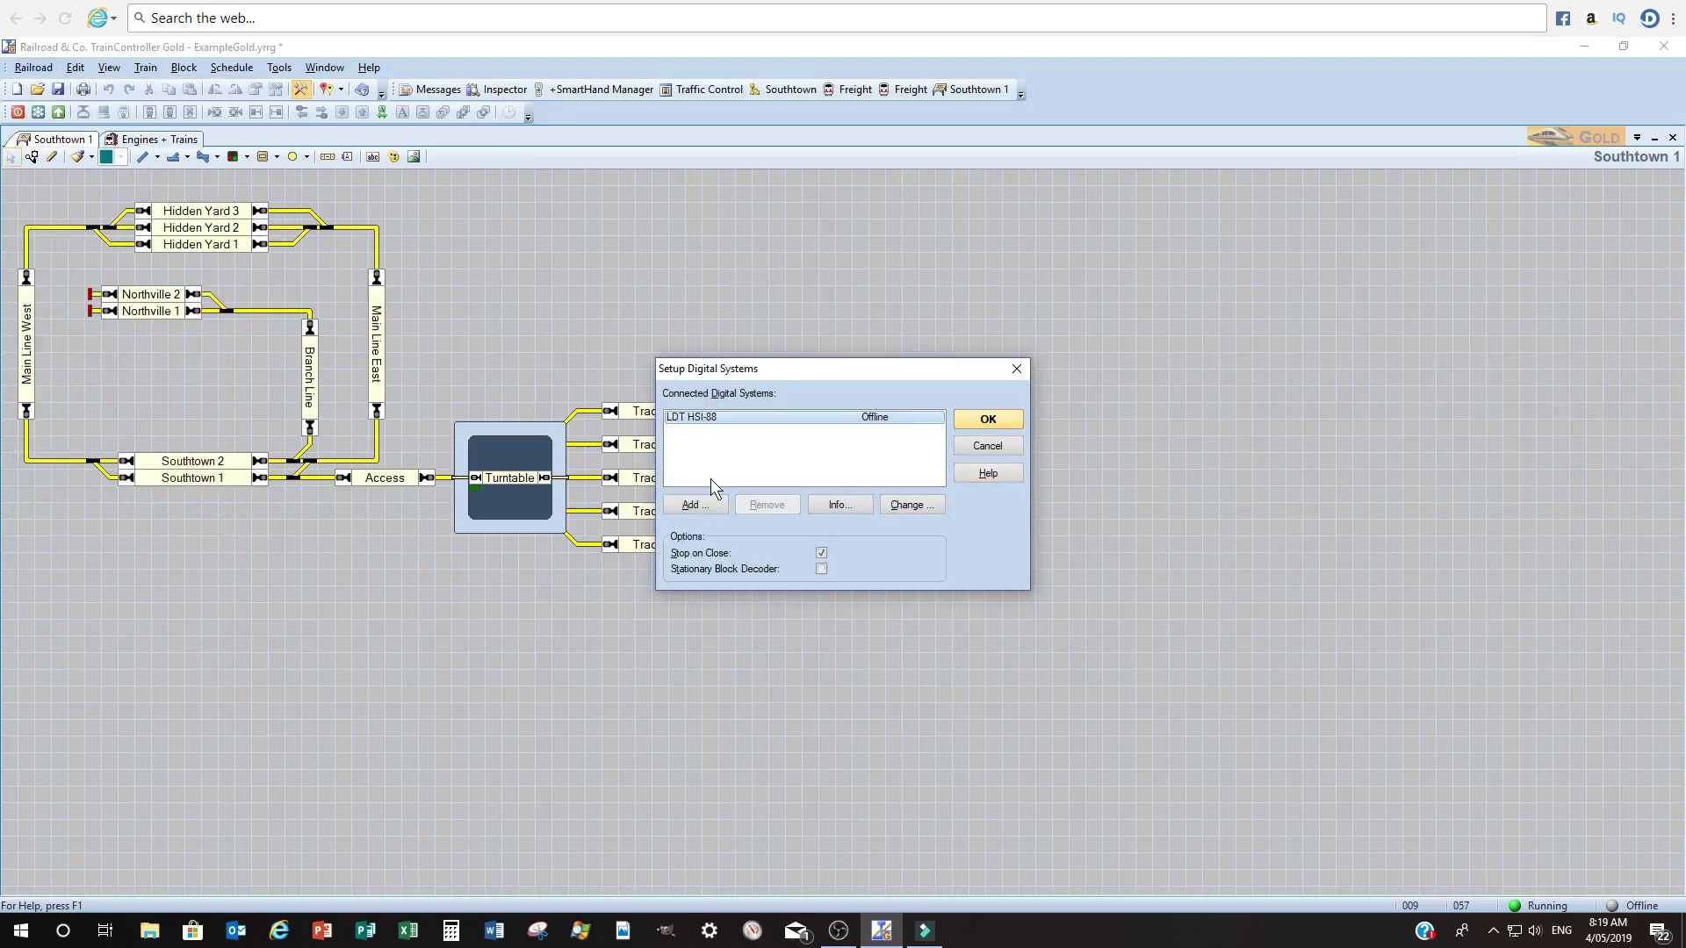
pyautogui.click(713, 507)
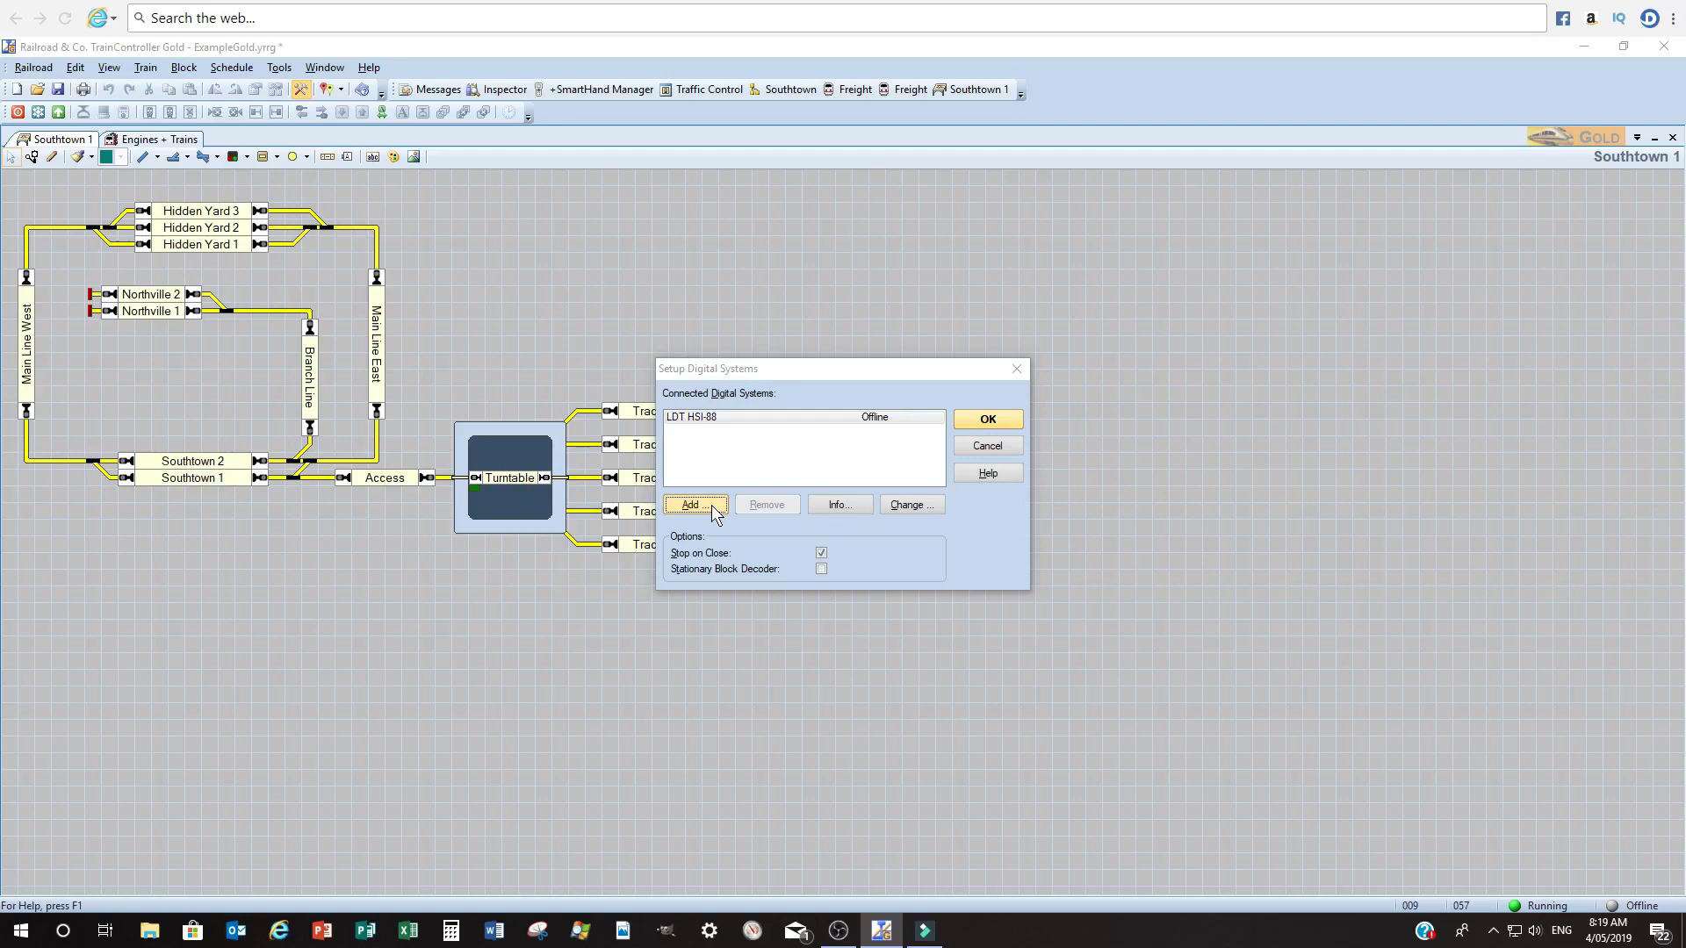
pyautogui.click(711, 504)
pyautogui.click(696, 545)
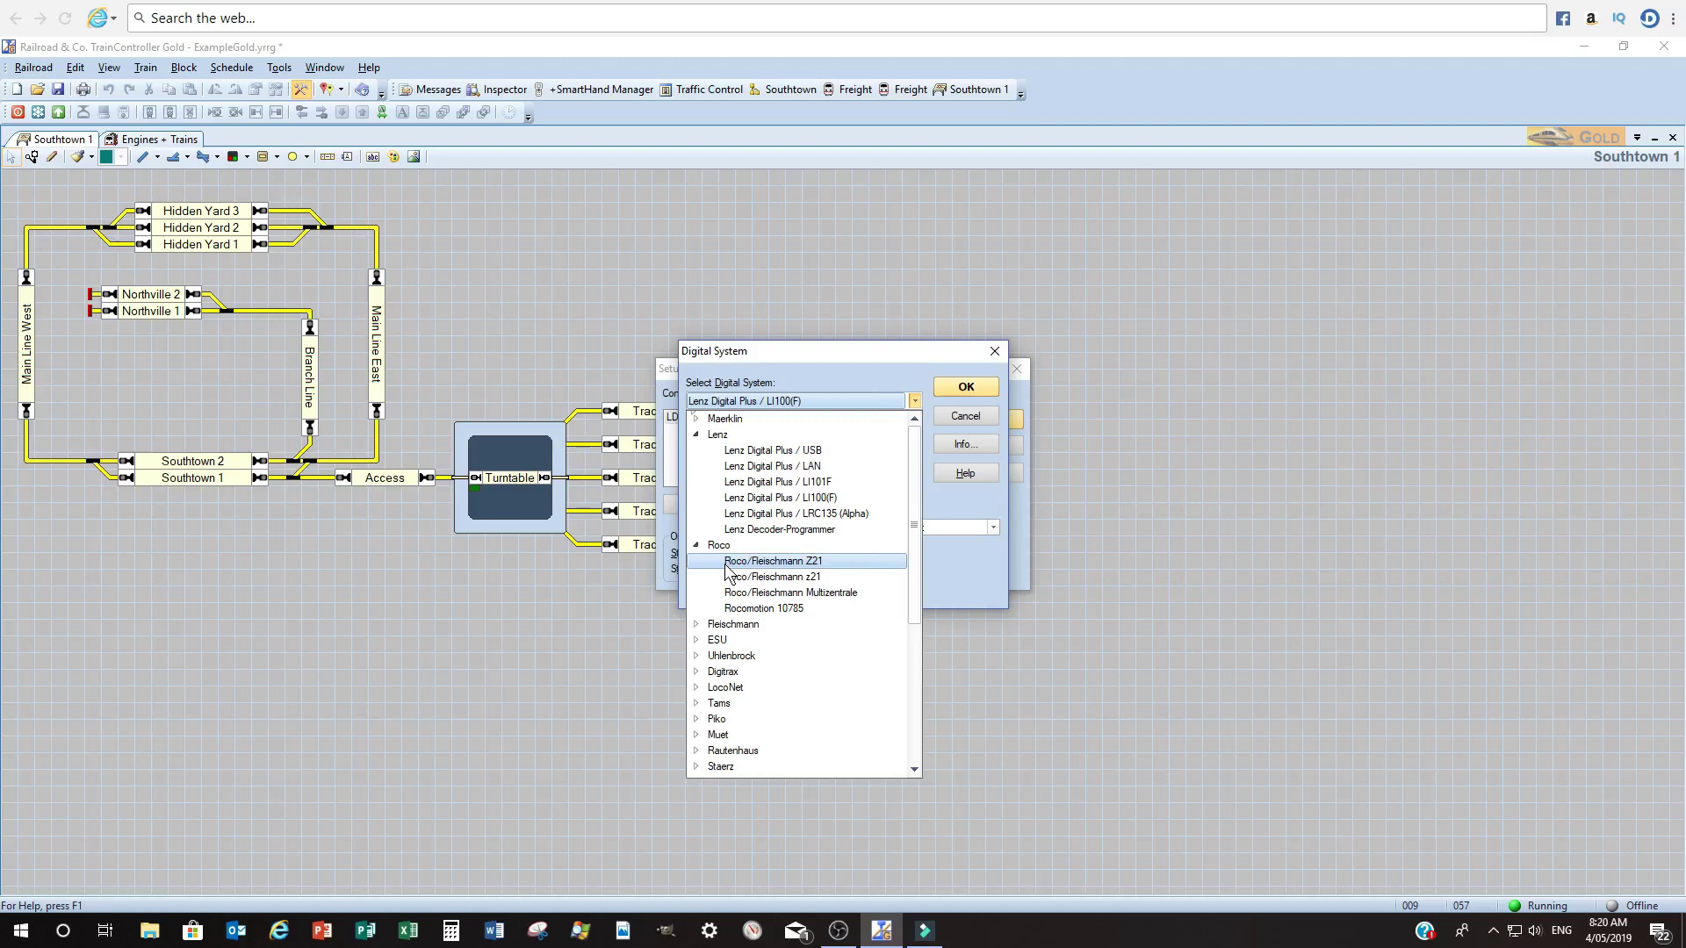
pyautogui.click(727, 563)
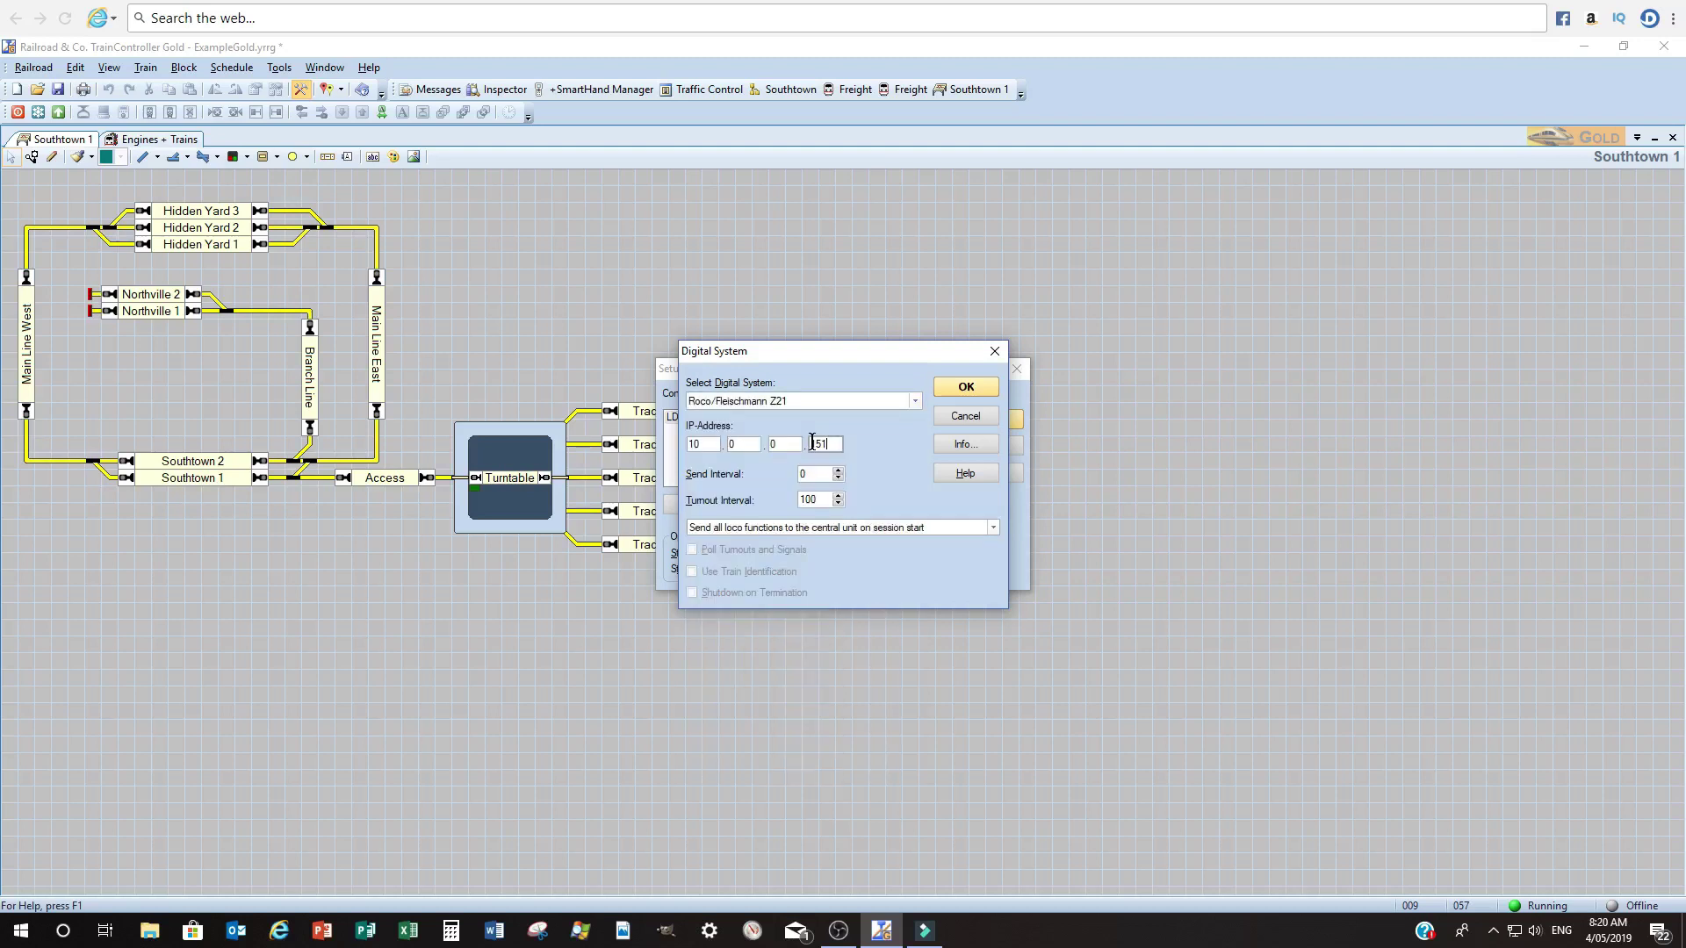
# - Set the IP address of the Roco/Fleischmann Z21 to 192.168.2.254
pyautogui.press('BackSpace')
pyautogui.press('BackSpace')
pyautogui.write('192.168.2.254')
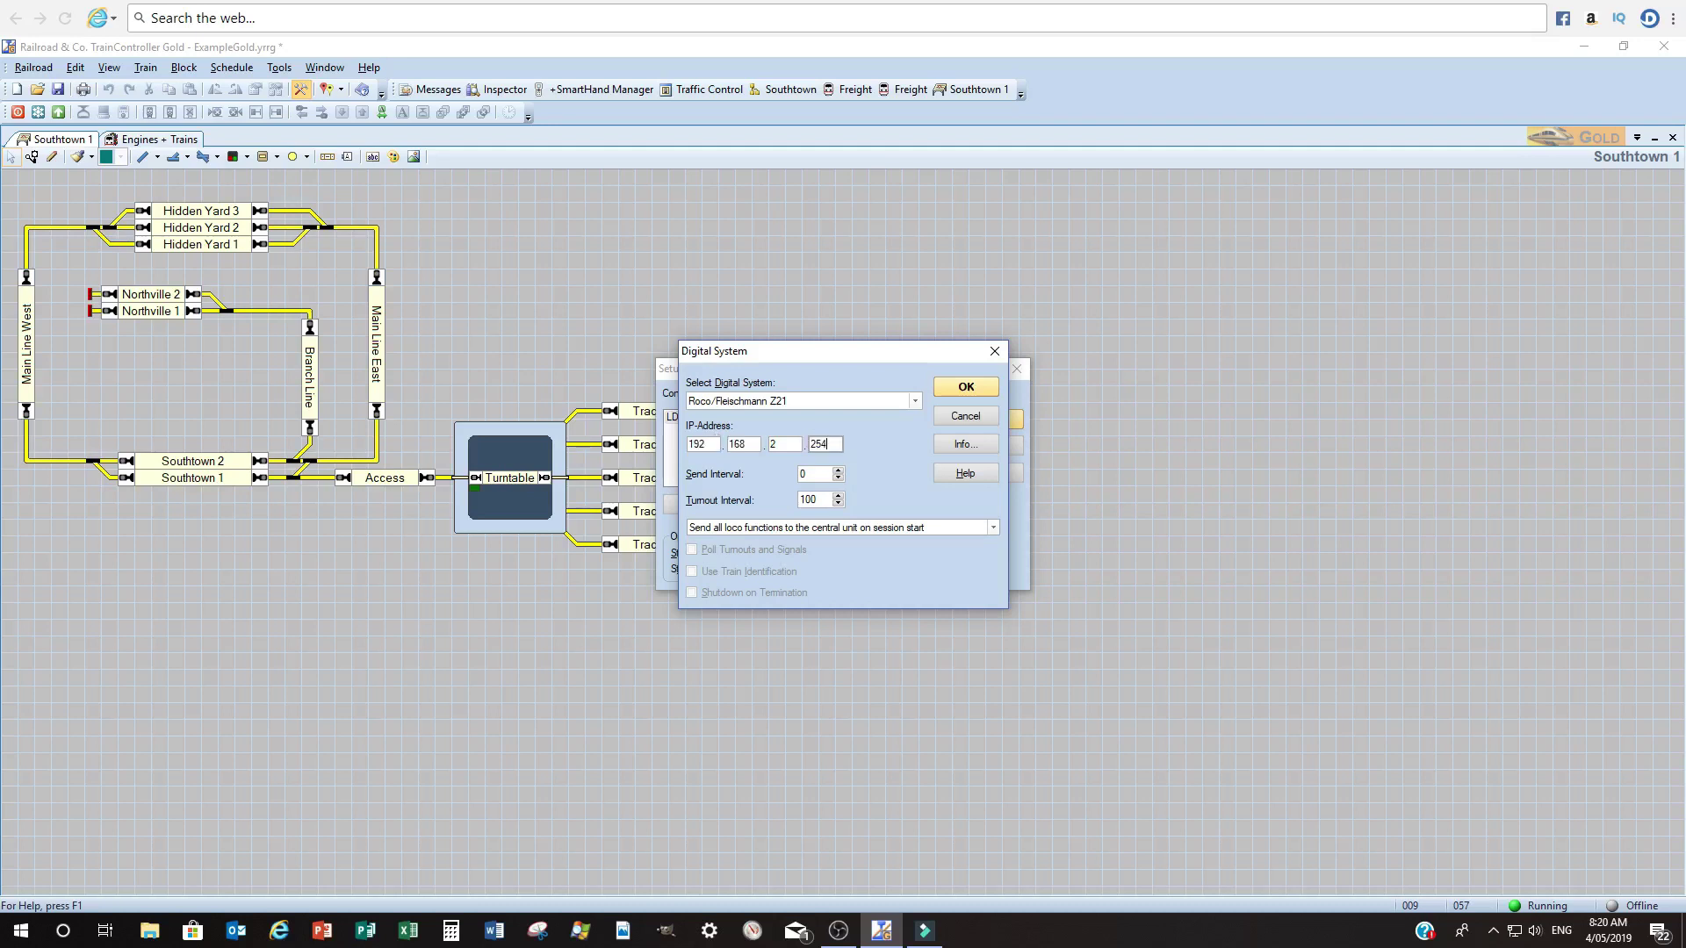
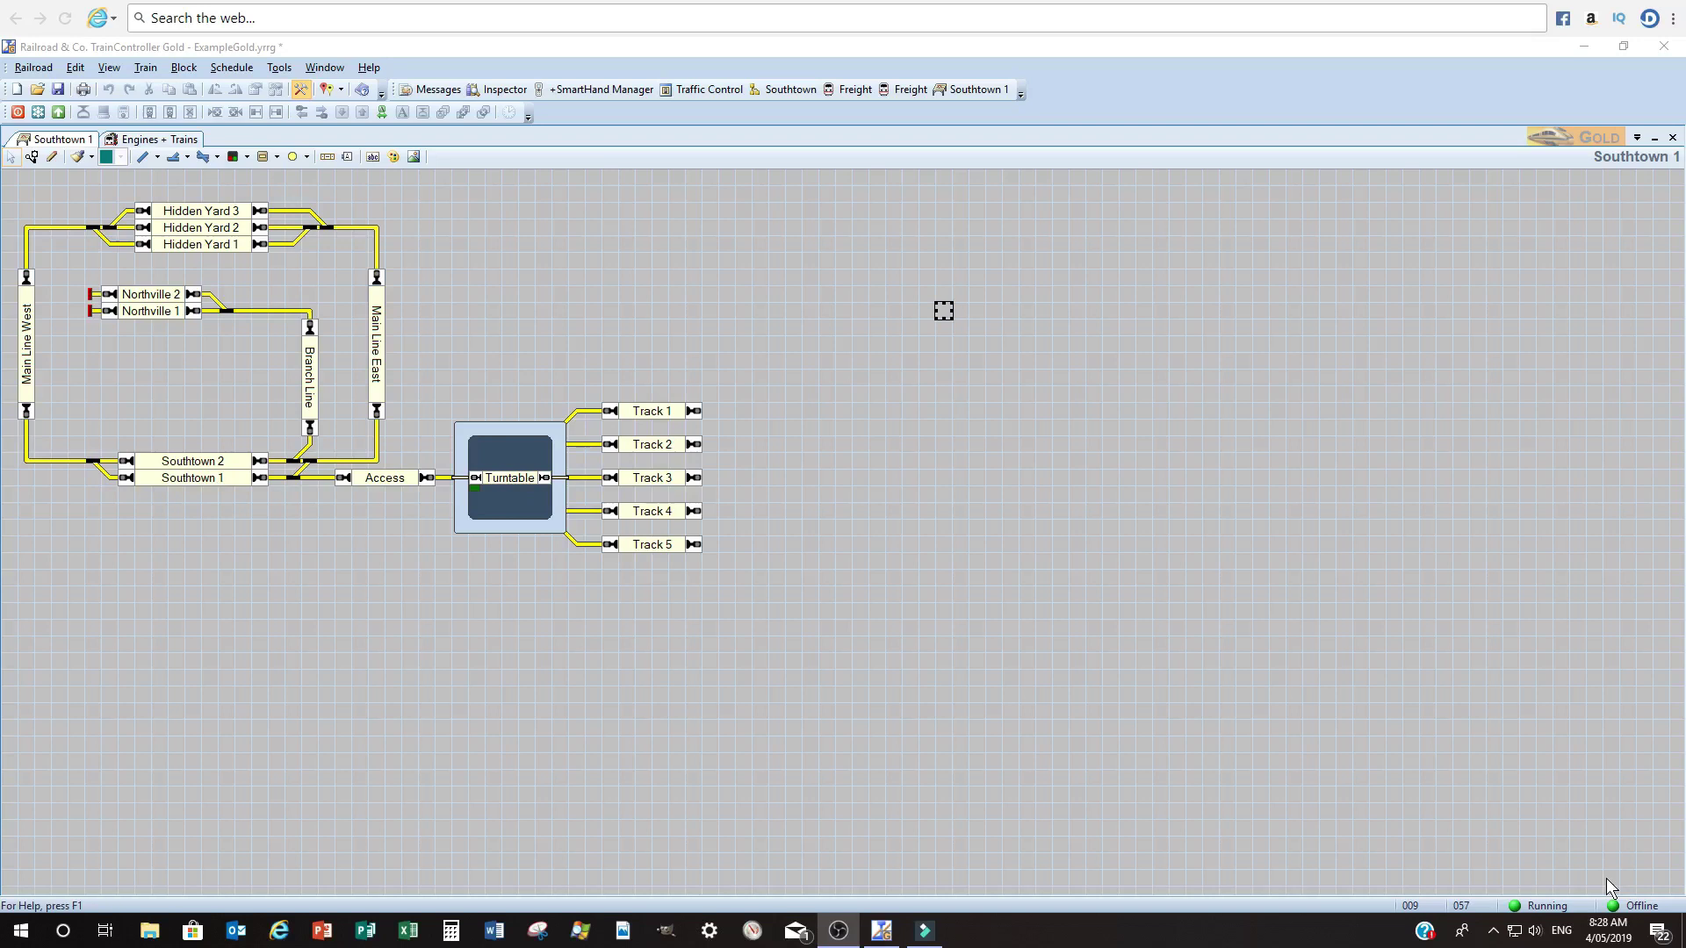
pyautogui.moveTo(1616, 904)
pyautogui.click(324, 68)
pyautogui.moveTo(341, 112)
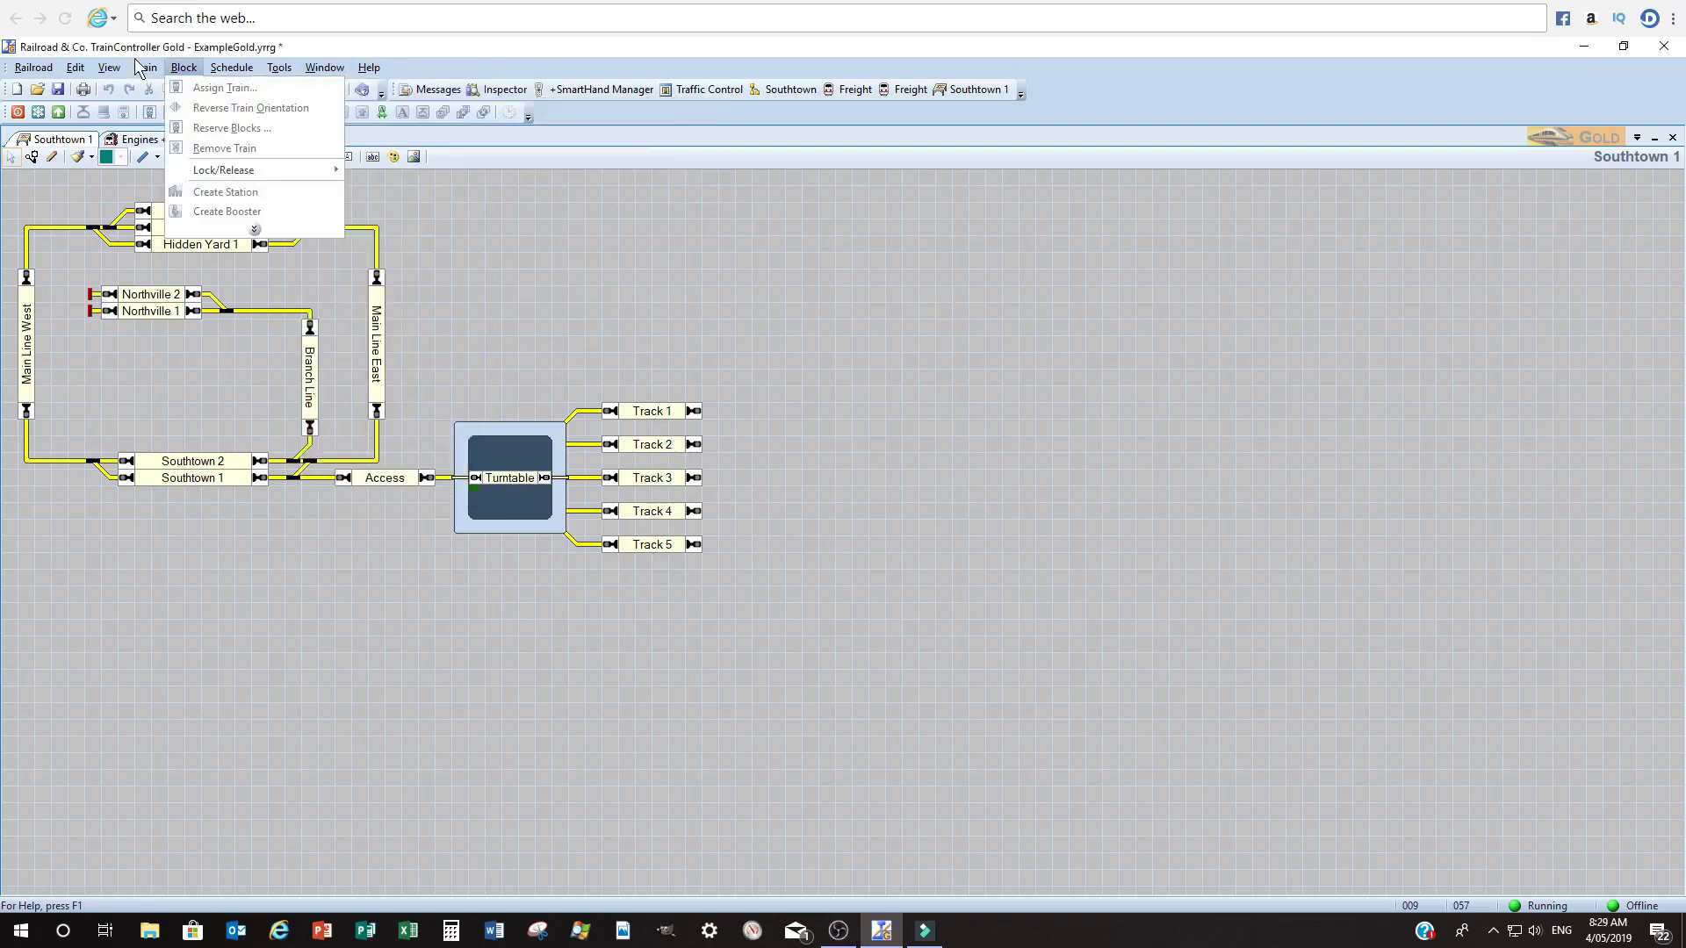
pyautogui.click(110, 70)
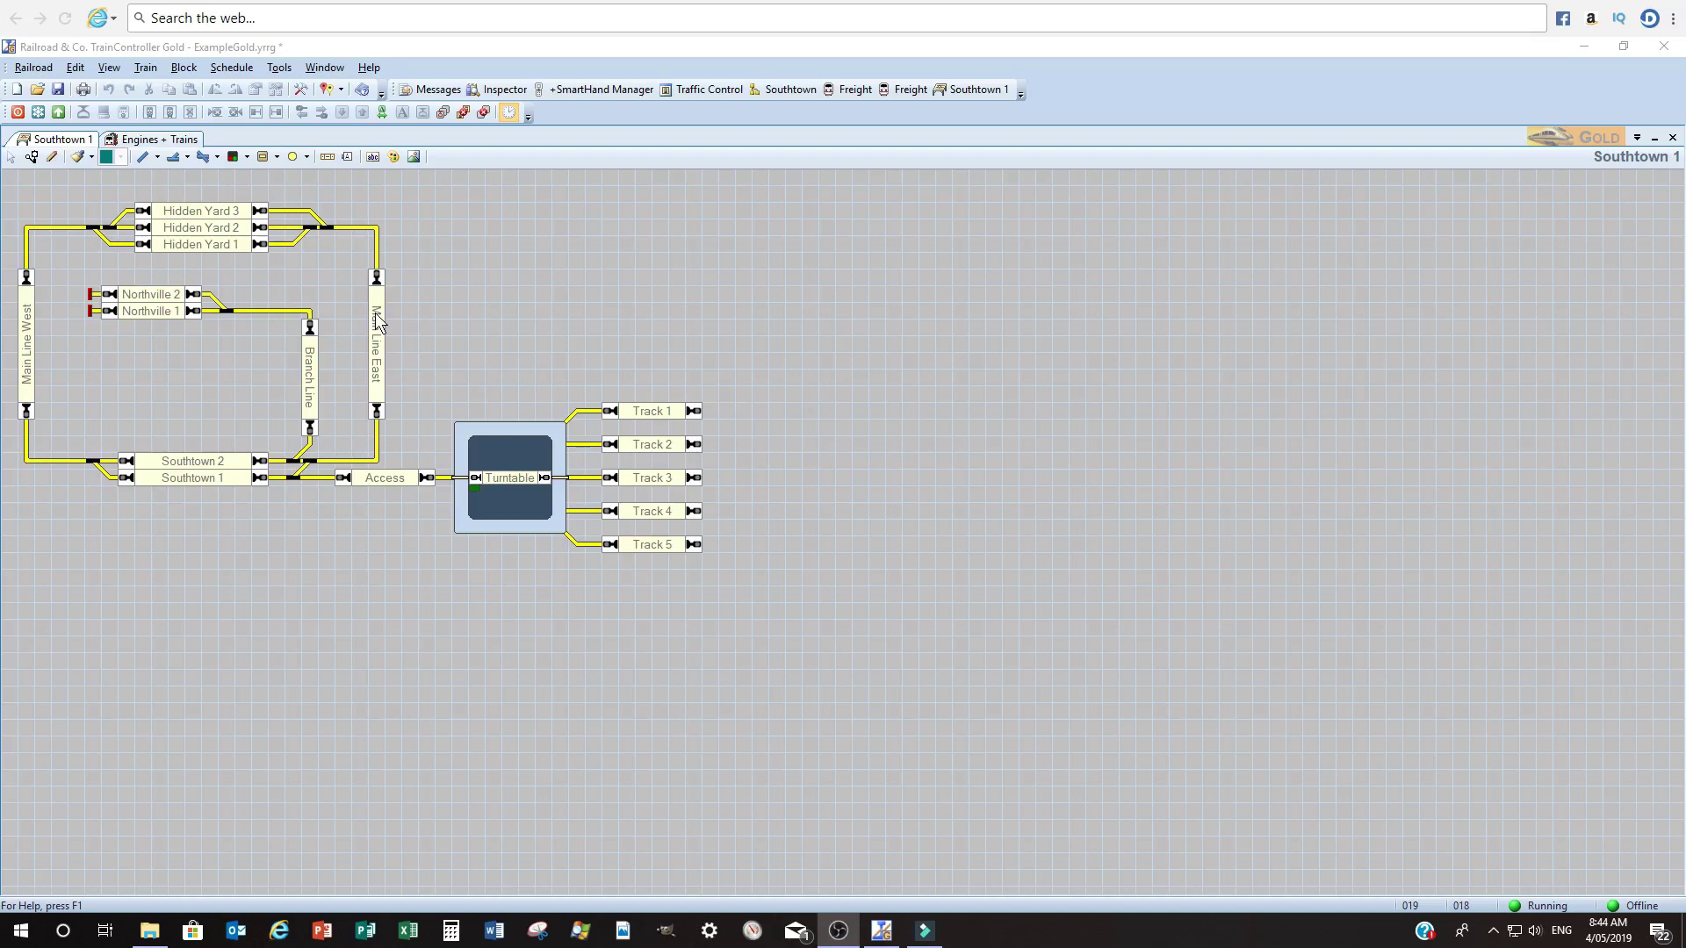
# - Switch off the power of the connected digital system
pyautogui.click(17, 113)
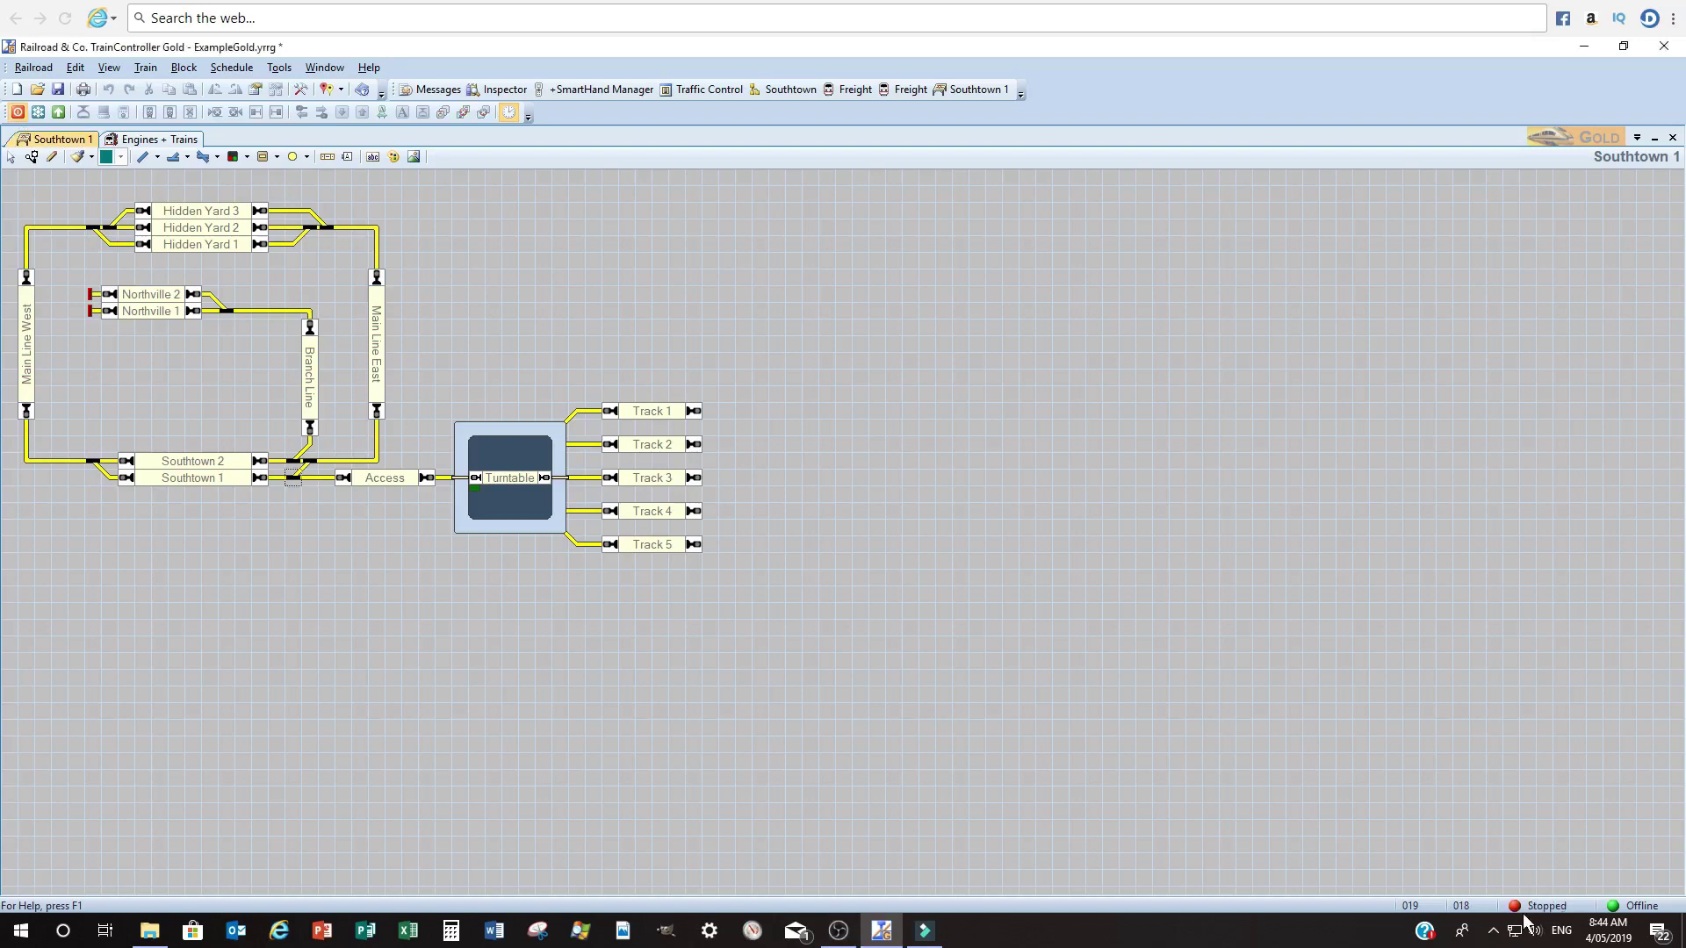